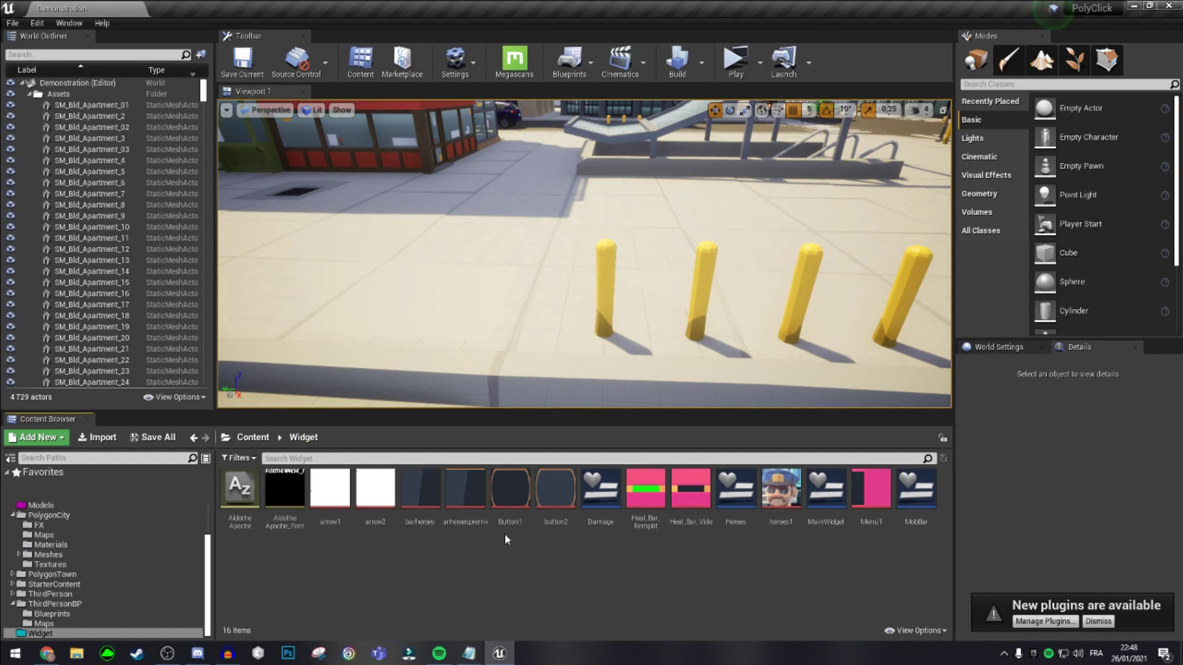
- Create a Widget Blueprint named MainMenu in the Widget content folder
{"action": "right_click", "coordinate": [542, 576]}
{"action": "mouse_move", "coordinate": [644, 568]}
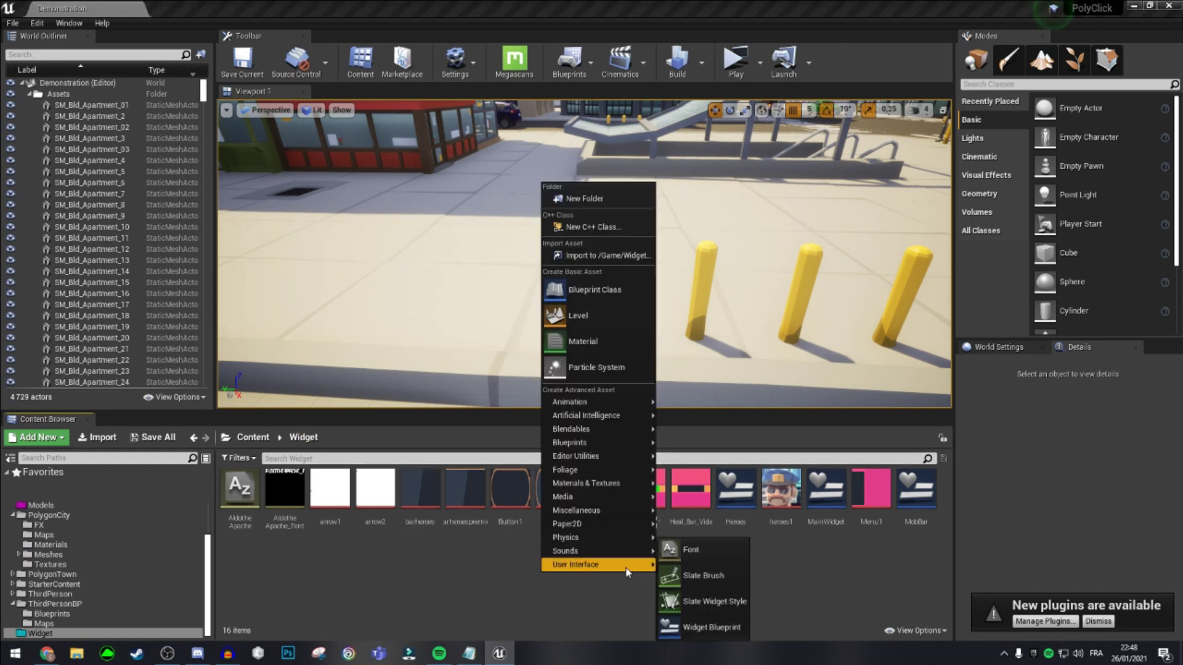
{"action": "left_click", "coordinate": [733, 624]}
{"action": "type", "text": "MainMenu"}
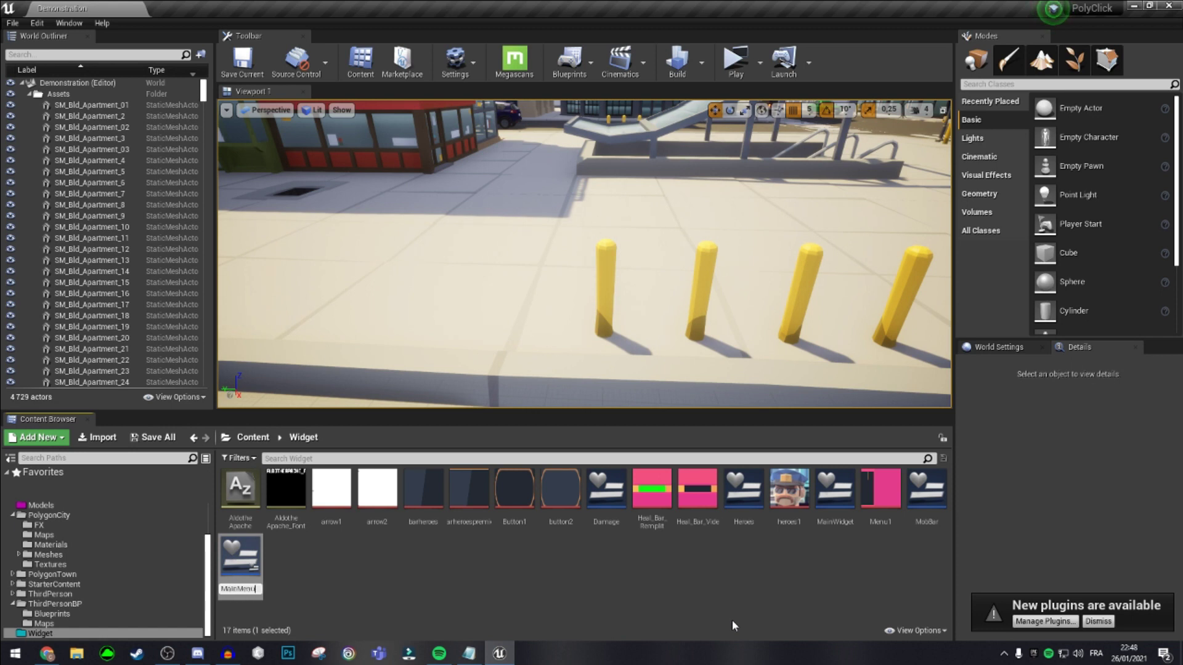
{"action": "key", "text": "Return"}
- Open the MainMenu widget and dock its editor beside the Demonstration level tab
{"action": "double_click", "coordinate": [826, 524]}
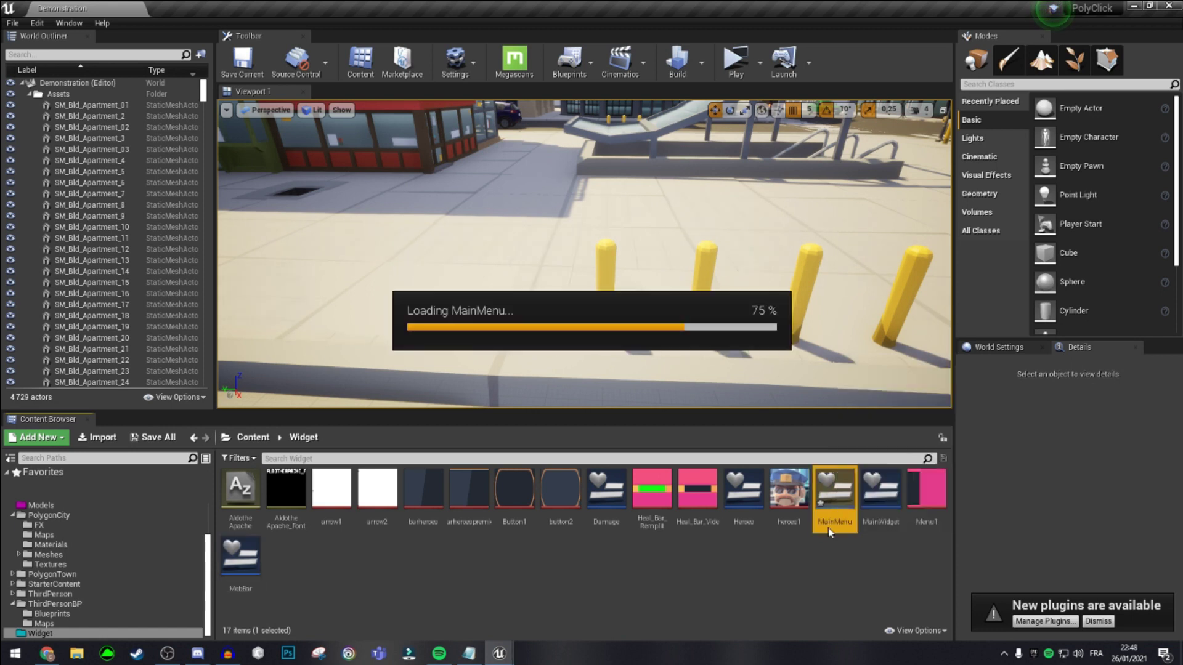
{"action": "left_click_drag", "start_coordinate": [356, 76], "coordinate": [350, 7]}
{"action": "scroll", "coordinate": [394, 204], "scroll_direction": "up", "scroll_amount": 6}
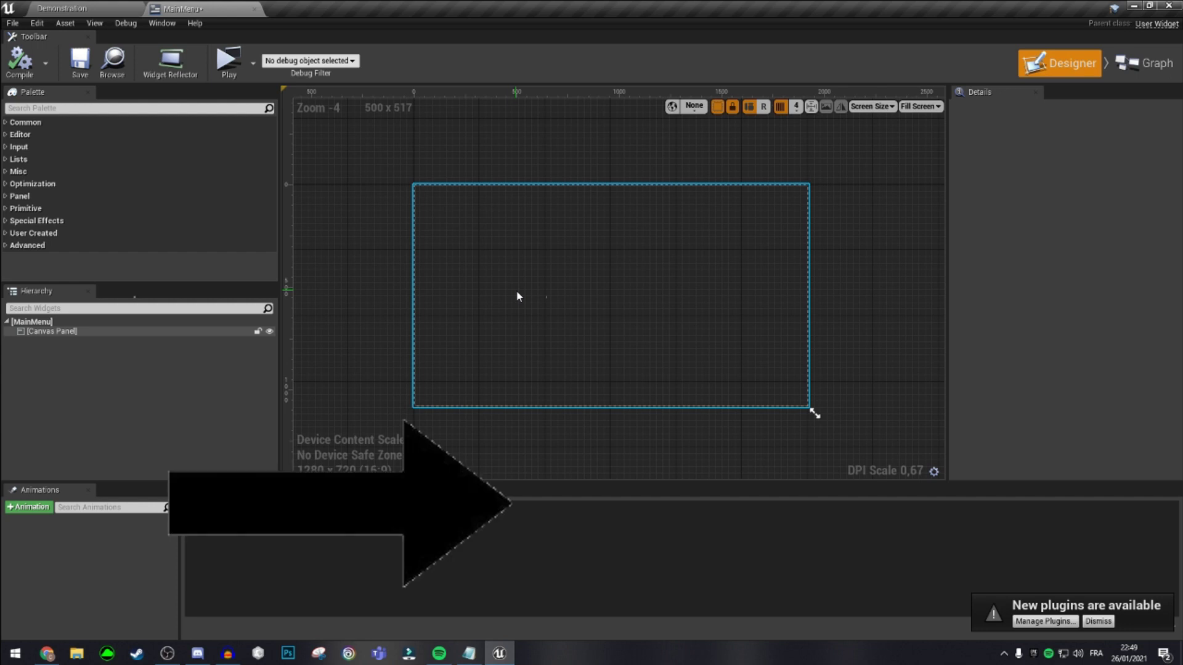
- Add a Vertical Box near the centre of the canvas and anchor it to stretch over the full canvas
{"action": "left_click", "coordinate": [18, 109]}
{"action": "type", "text": "vert"}
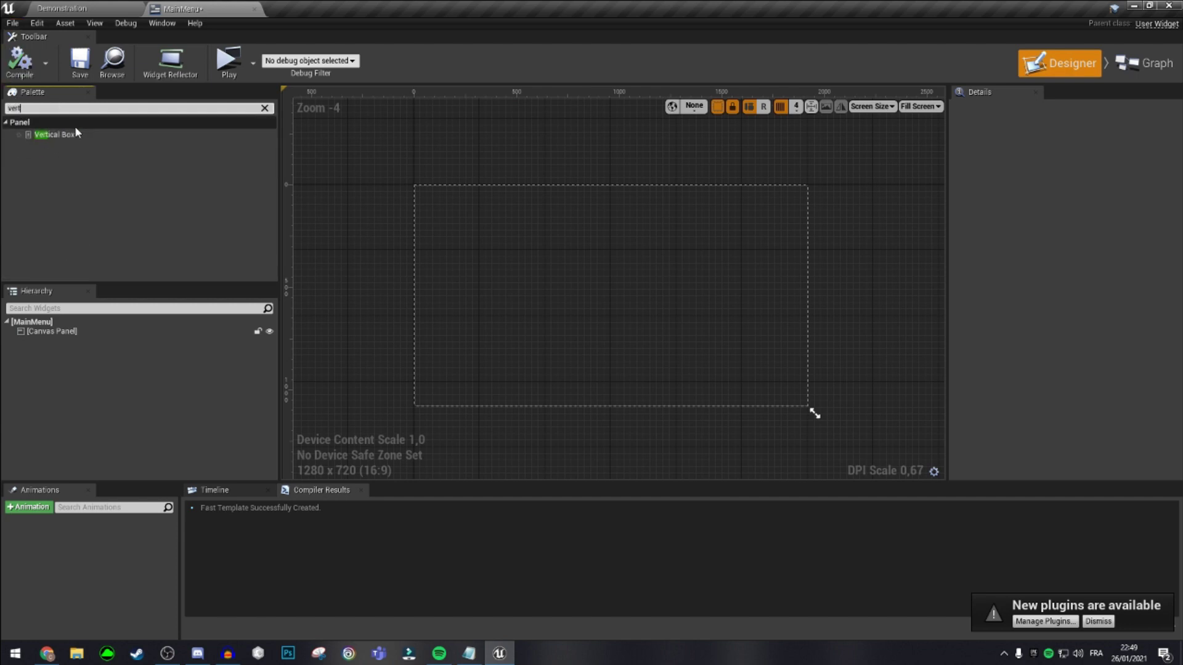
{"action": "left_click_drag", "start_coordinate": [79, 139], "coordinate": [608, 285]}
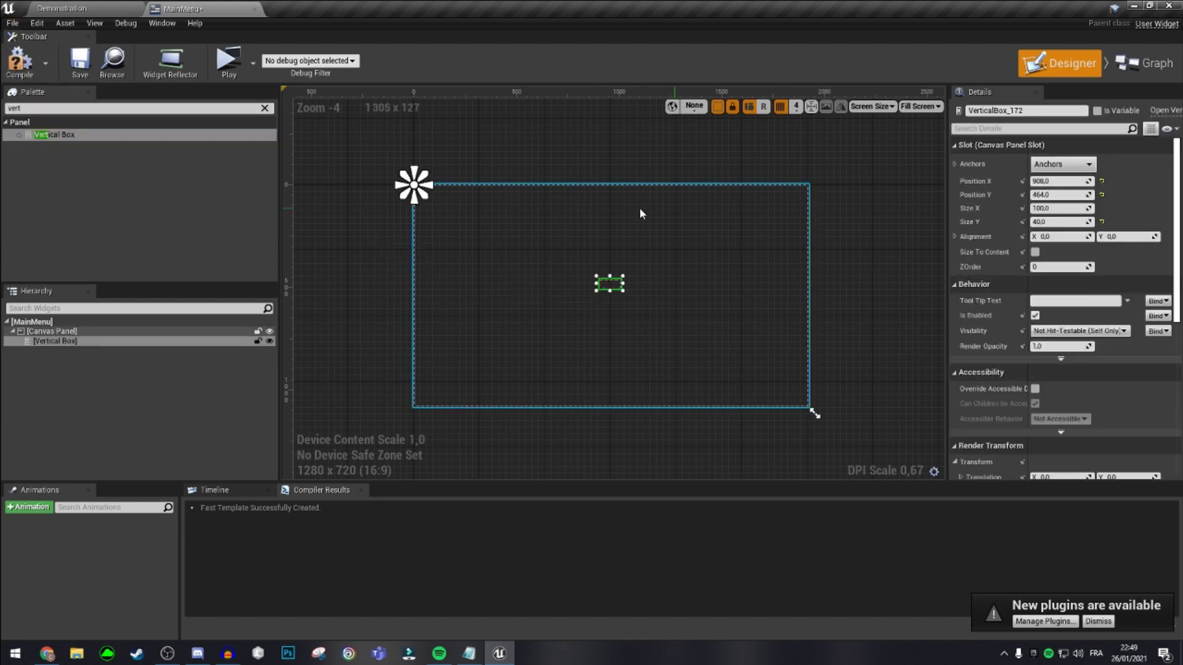
{"action": "left_click", "coordinate": [1072, 165]}
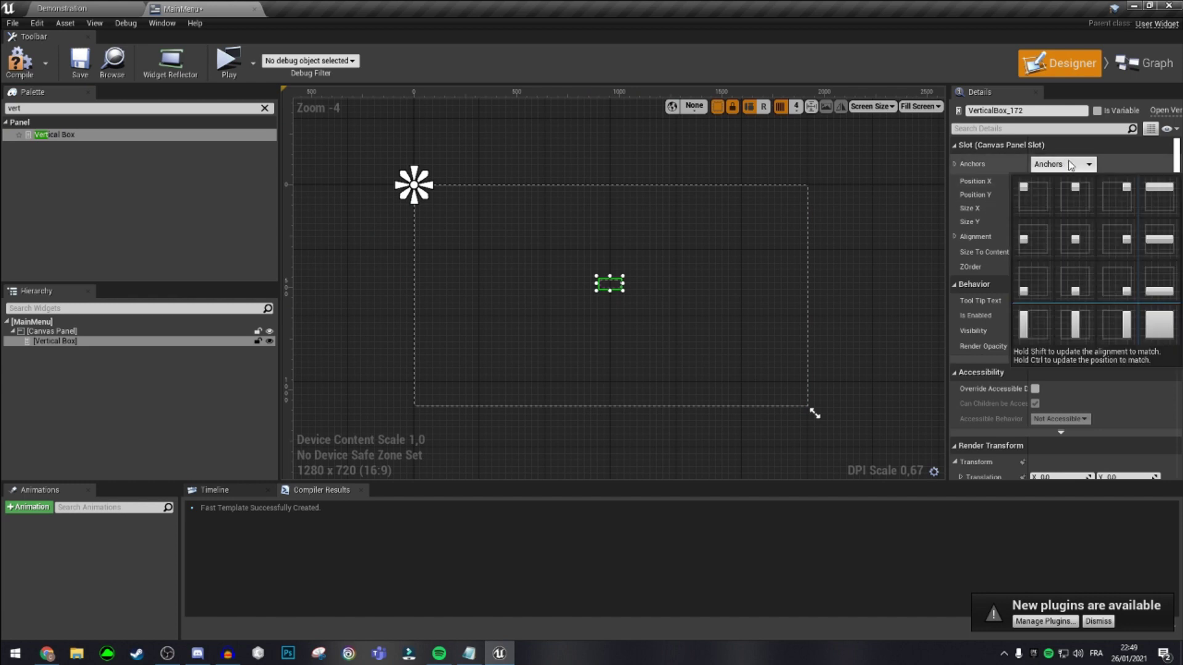
{"action": "left_click", "coordinate": [1166, 327]}
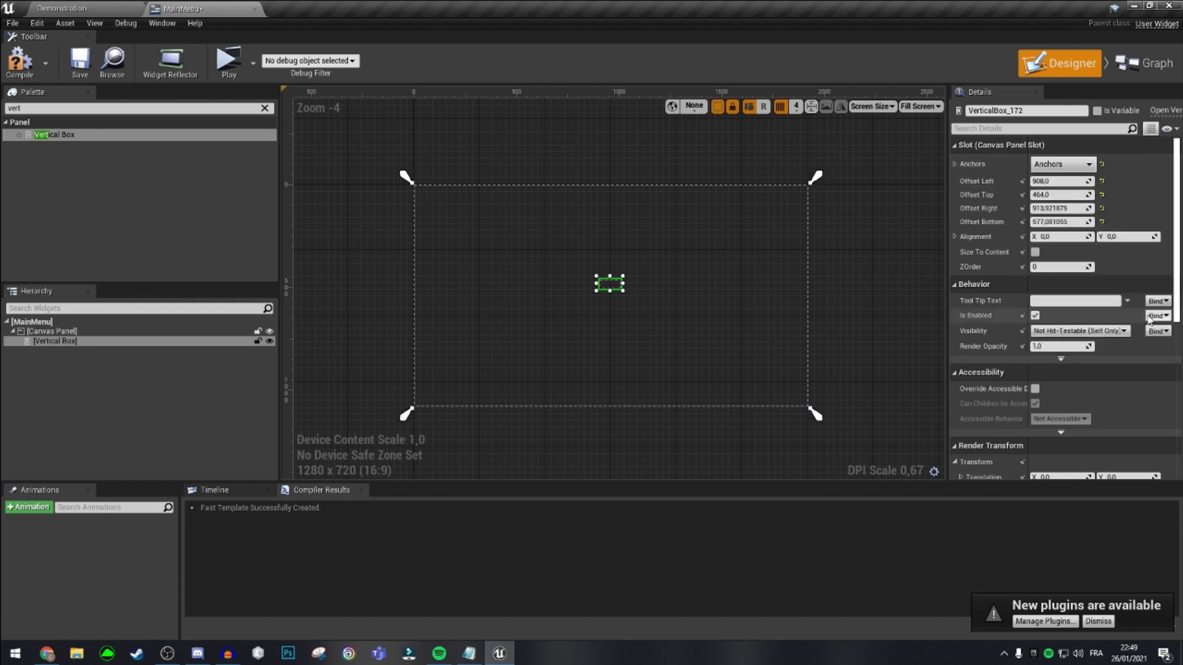
- Set the Vertical Box's left, top, right and bottom offsets to 0
{"action": "scroll", "coordinate": [624, 286], "scroll_direction": "up", "scroll_amount": 4}
{"action": "scroll", "coordinate": [600, 280], "scroll_direction": "down", "scroll_amount": 1}
{"action": "scroll", "coordinate": [600, 281], "scroll_direction": "down", "scroll_amount": 3}
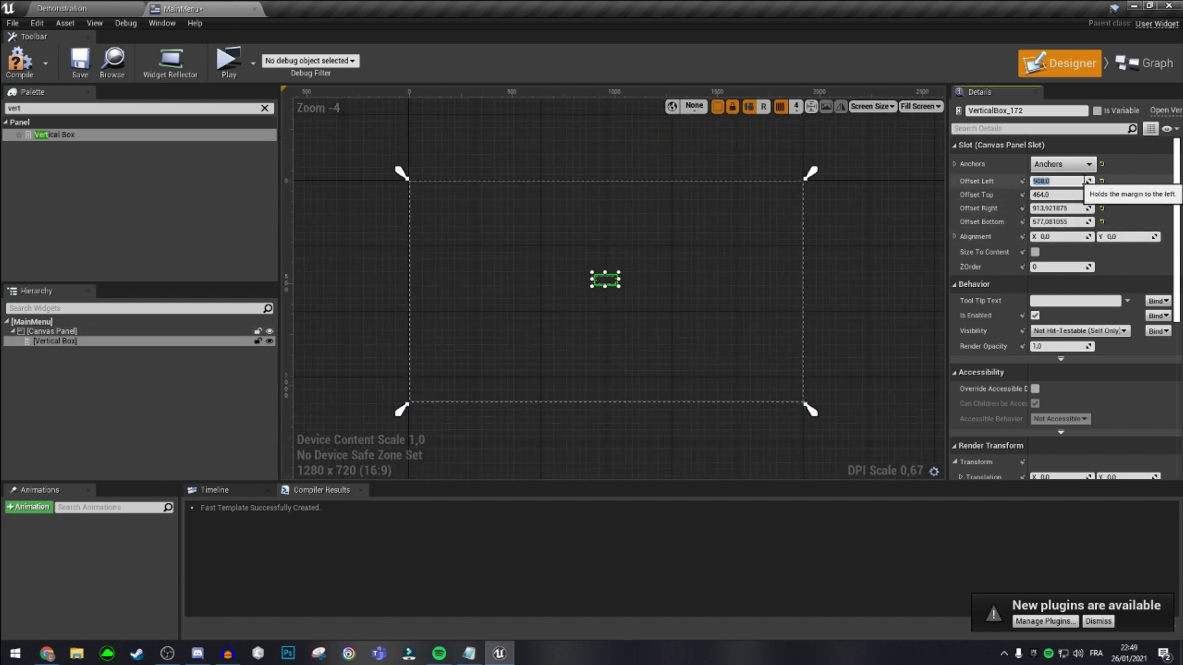
{"action": "type", "text": "0"}
{"action": "key", "text": "Tab"}
{"action": "type", "text": "0"}
{"action": "key", "text": "Tab"}
{"action": "type", "text": "0"}
{"action": "key", "text": "Tab"}
{"action": "type", "text": "0"}
{"action": "key", "text": "Return"}
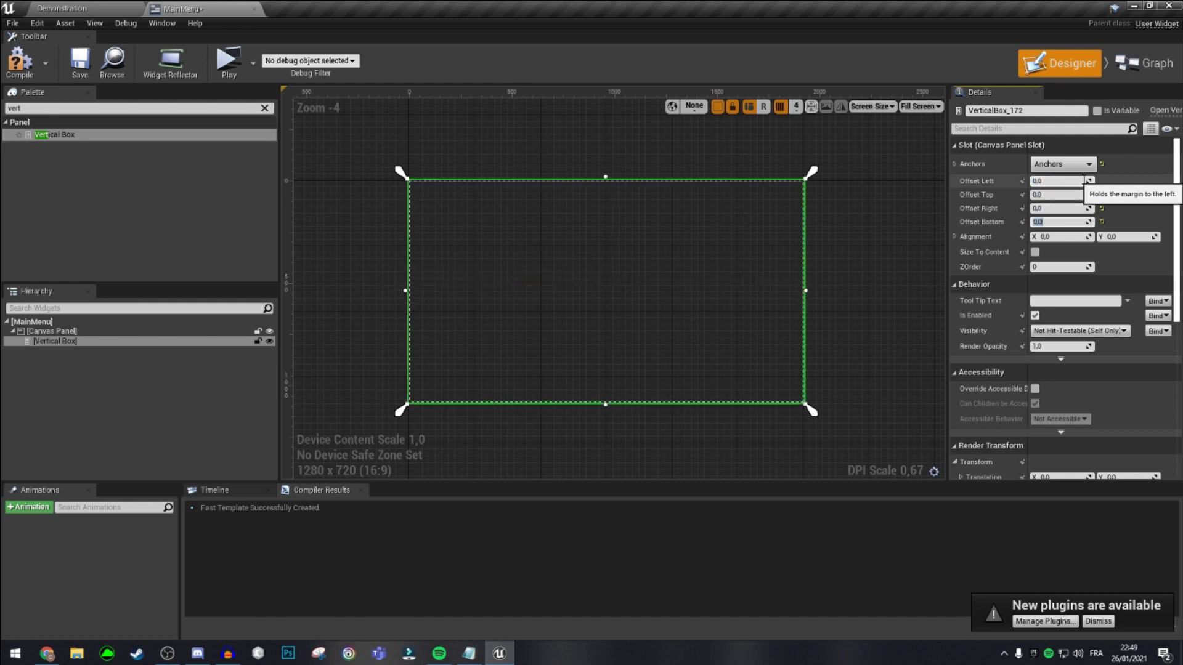
- Find the Button widget in the palette and add two buttons inside the Vertical Box
{"action": "left_click", "coordinate": [263, 110]}
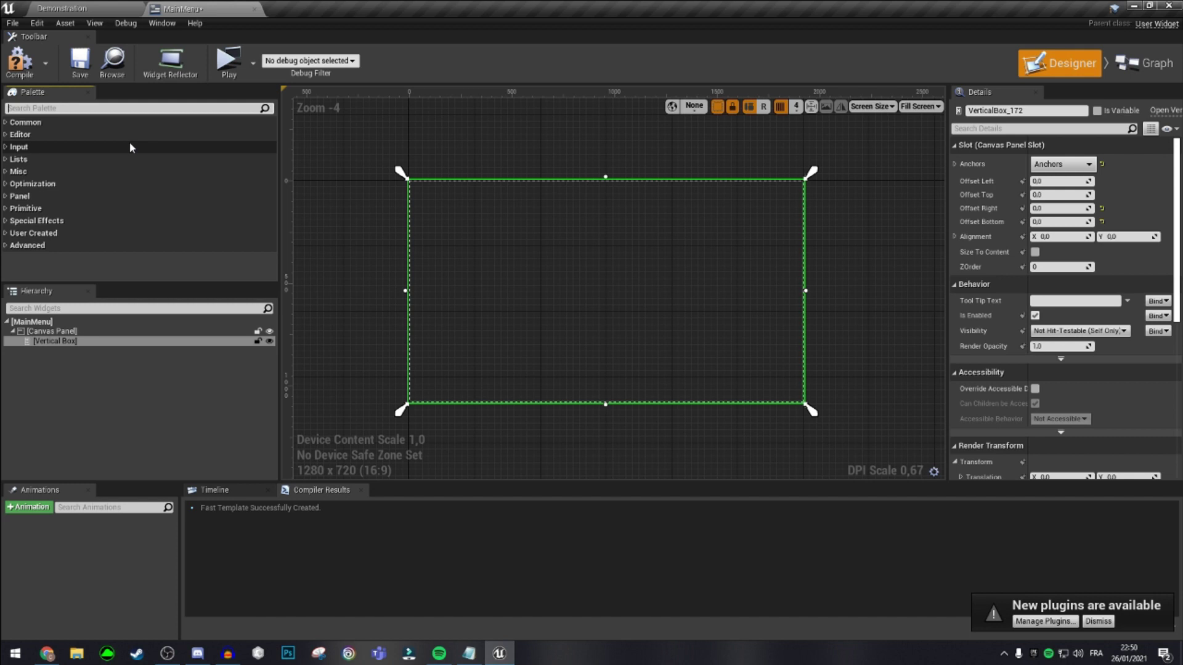
{"action": "left_click", "coordinate": [128, 108]}
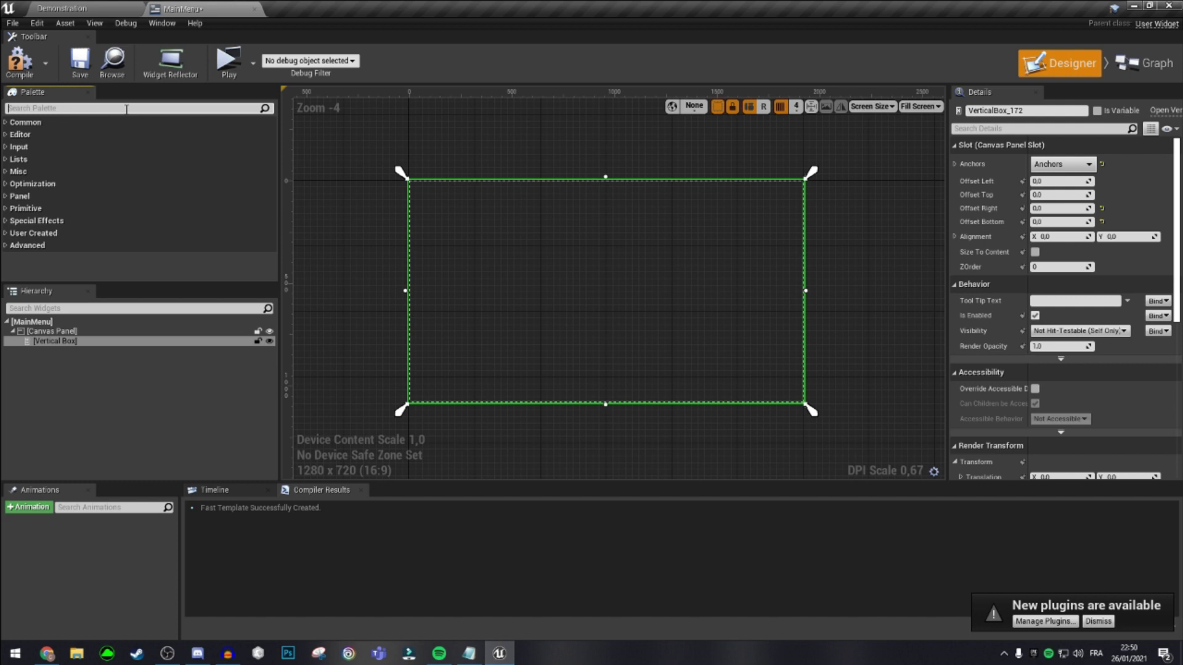
{"action": "type", "text": "but"}
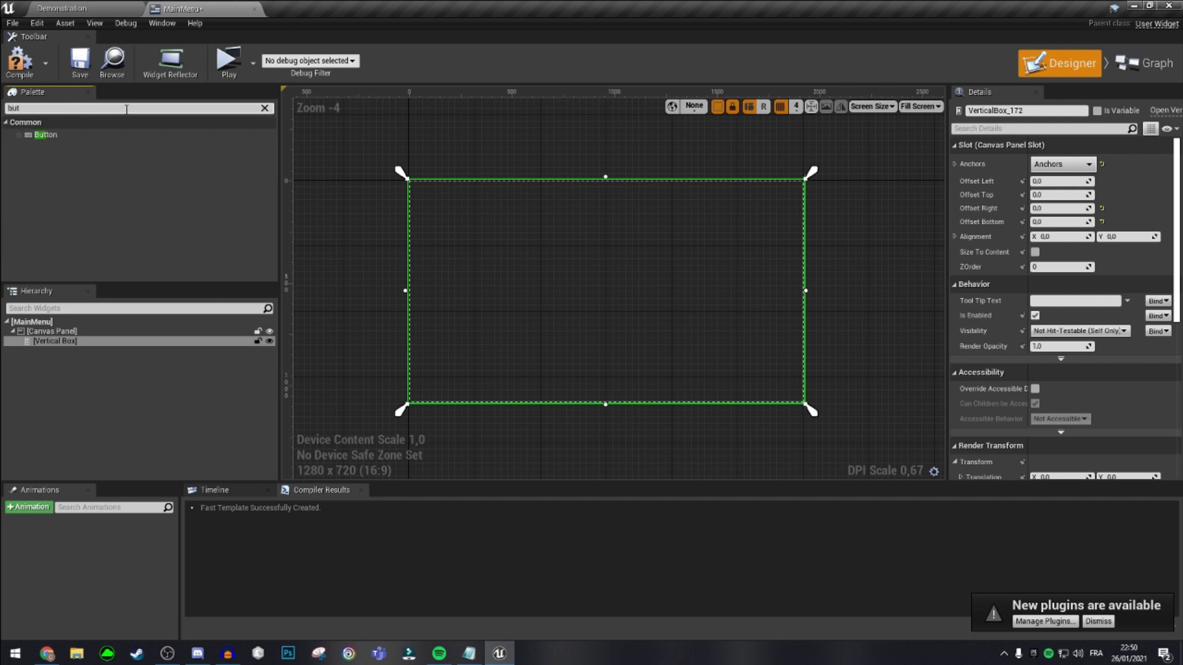
{"action": "left_click", "coordinate": [69, 134]}
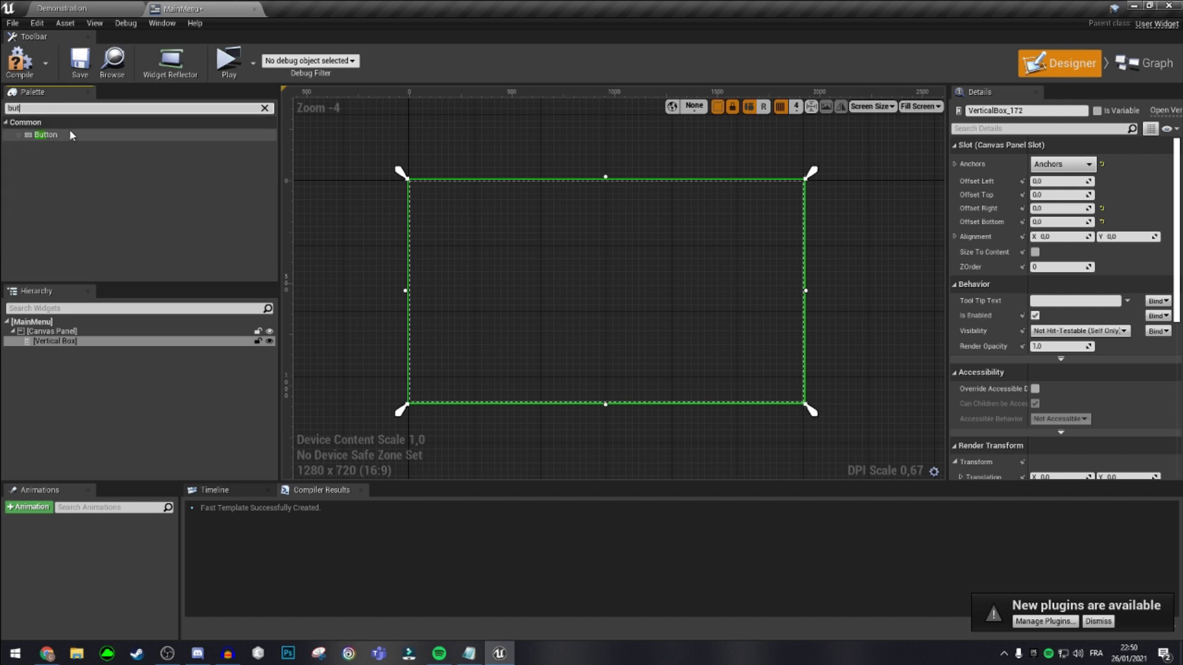
{"action": "left_click_drag", "start_coordinate": [53, 136], "coordinate": [69, 345]}
{"action": "left_click_drag", "start_coordinate": [62, 135], "coordinate": [84, 345]}
{"action": "left_click_drag", "start_coordinate": [82, 342], "coordinate": [82, 343]}
- Set the slot size of both buttons in the Vertical Box to Fill
{"action": "left_click", "coordinate": [67, 351]}
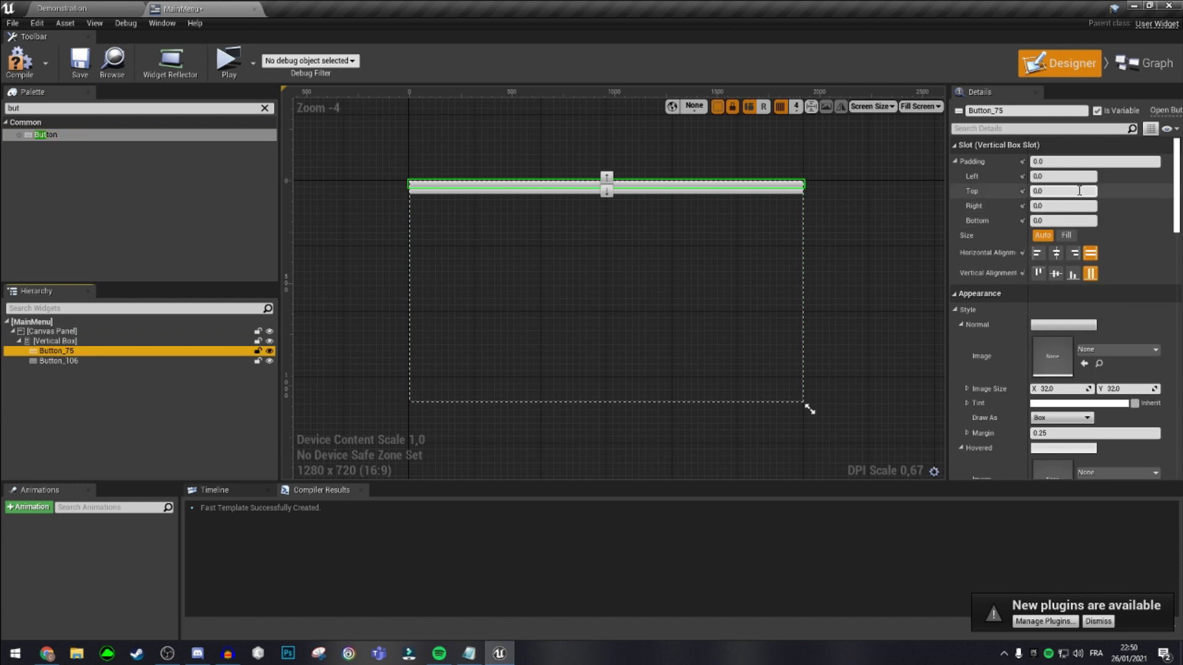
{"action": "left_click", "coordinate": [1067, 236]}
{"action": "left_click", "coordinate": [156, 367]}
{"action": "left_click", "coordinate": [155, 363]}
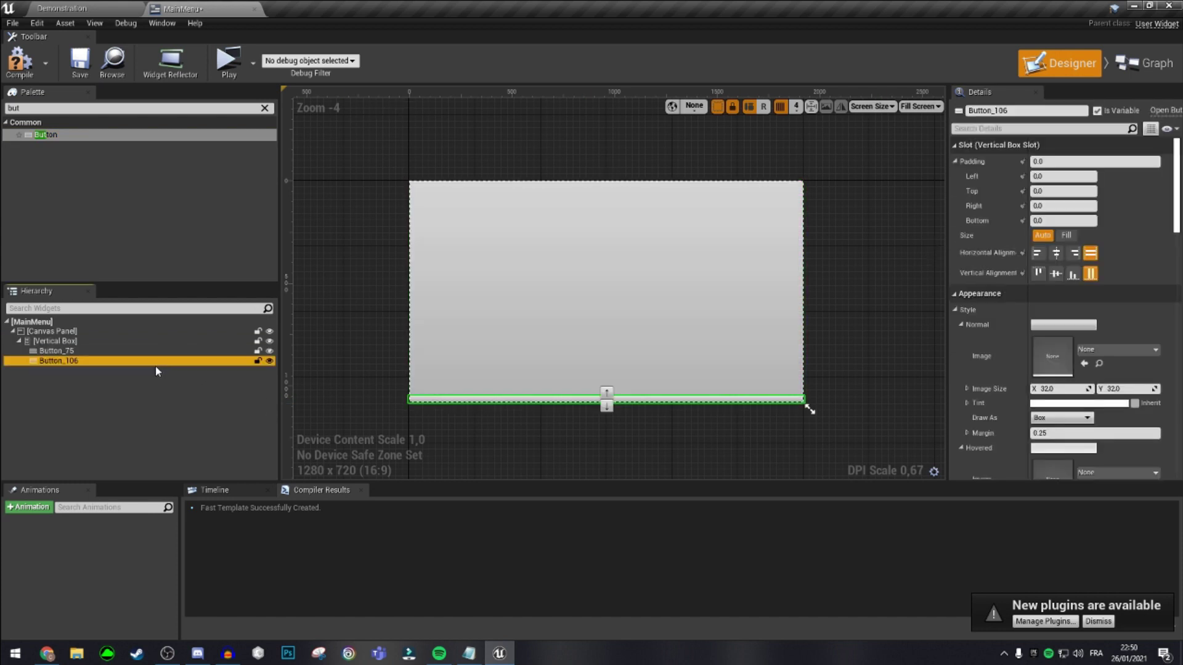
{"action": "left_click", "coordinate": [1067, 236]}
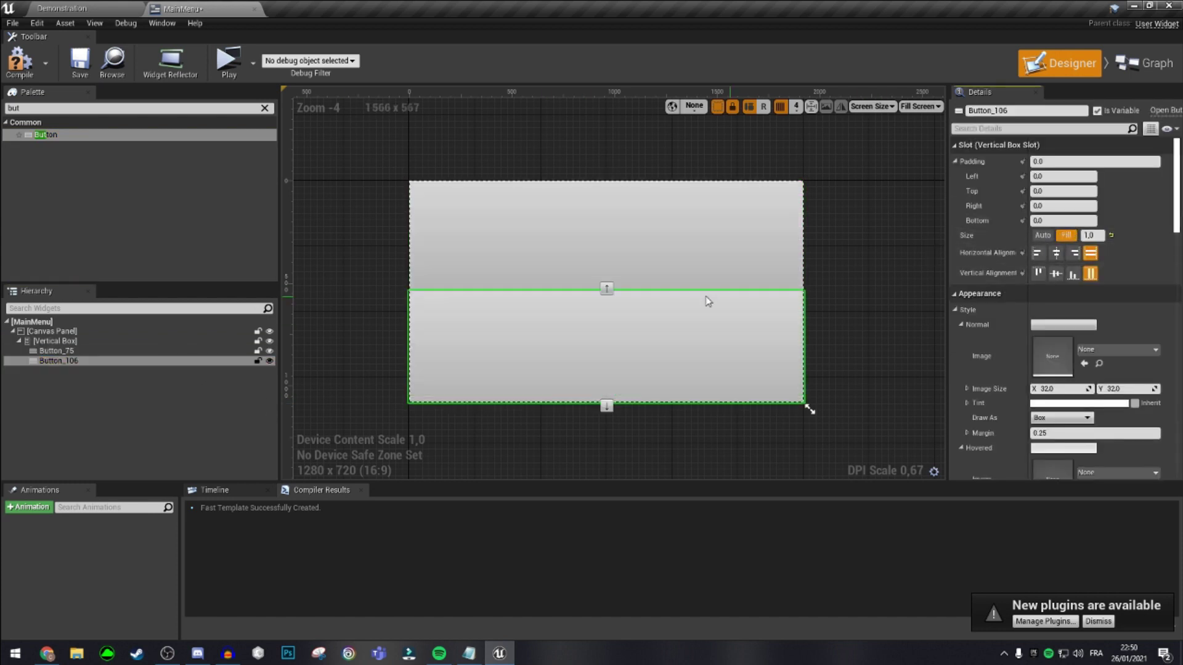
- Set the lower button's left padding to 500
{"action": "left_click", "coordinate": [1060, 175]}
{"action": "type", "text": "500"}
{"action": "key", "text": "Return"}
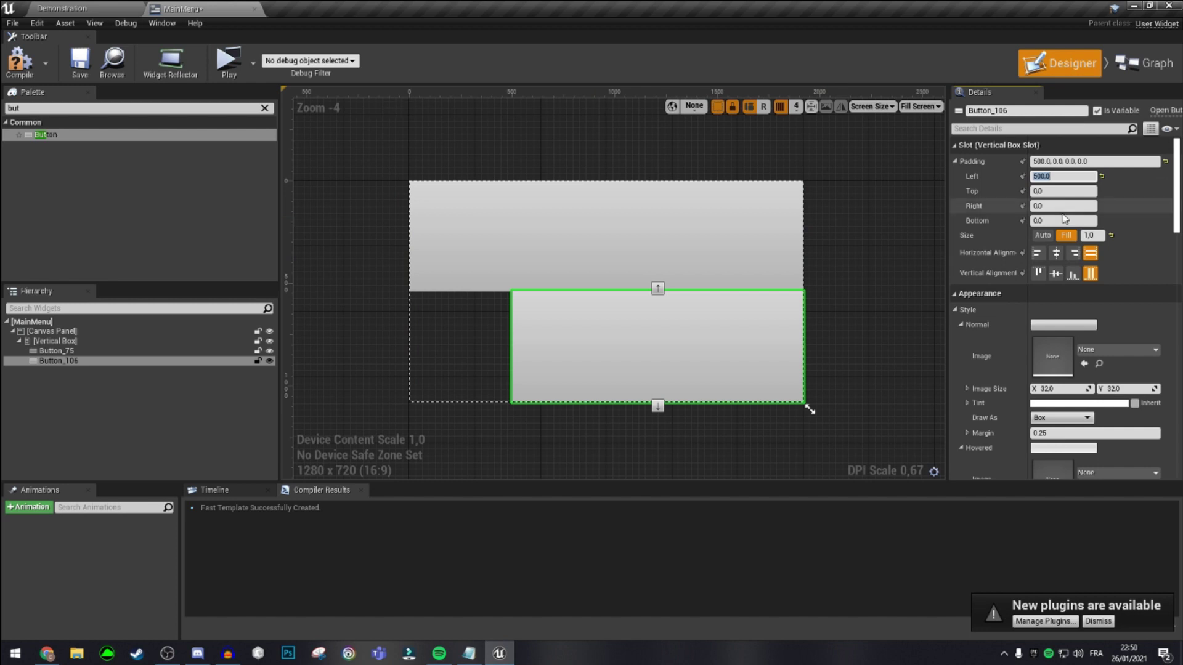
- Set the lower button's left and right padding to 700
{"action": "type", "text": "700"}
{"action": "key", "text": "Return"}
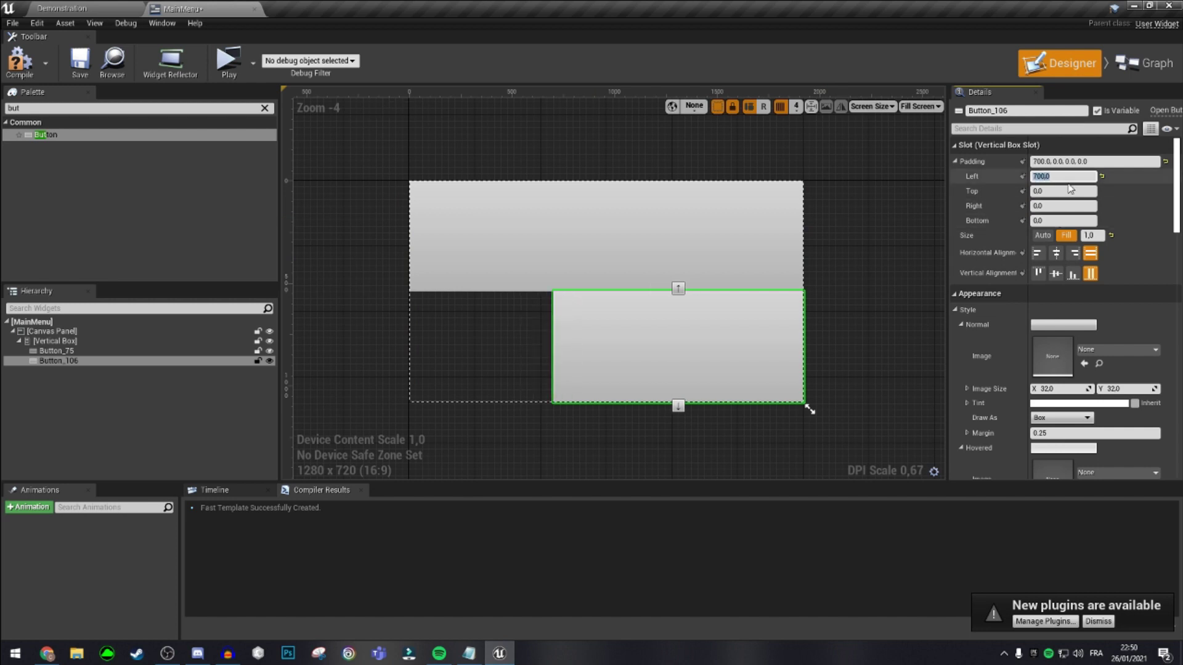
{"action": "left_click", "coordinate": [1047, 206]}
{"action": "type", "text": "700"}
{"action": "key", "text": "Return"}
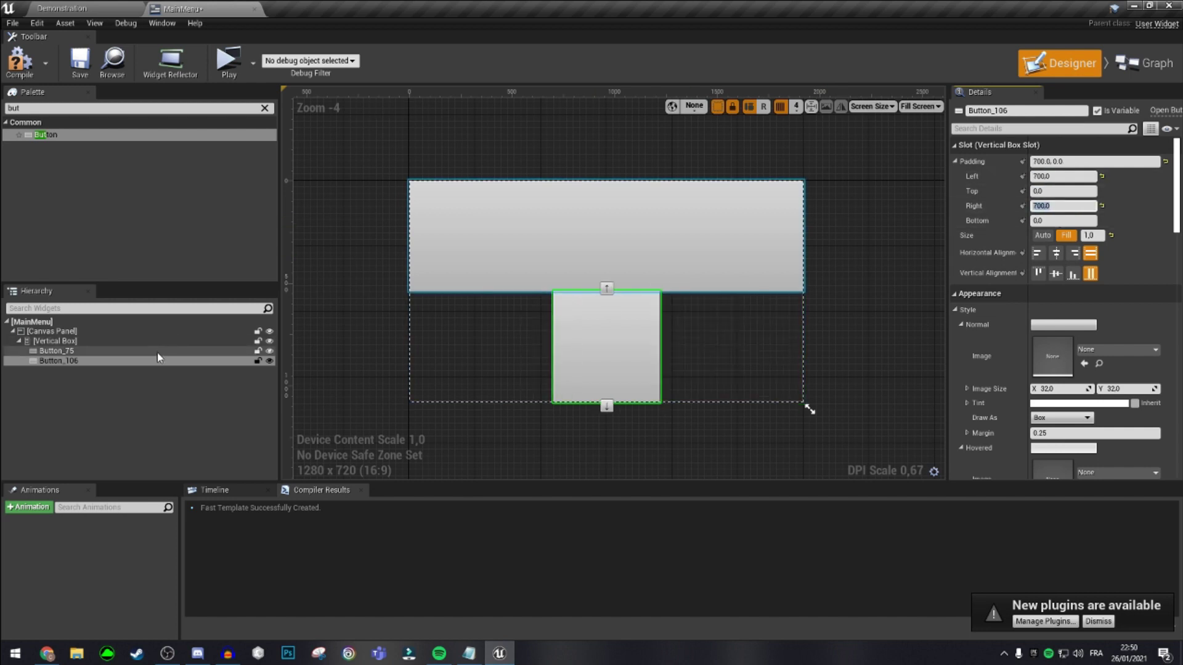
- Set the upper button's left and right padding to 700
{"action": "left_click", "coordinate": [157, 351]}
{"action": "left_click_drag", "start_coordinate": [1073, 177], "coordinate": [879, 187]}
{"action": "type", "text": "700"}
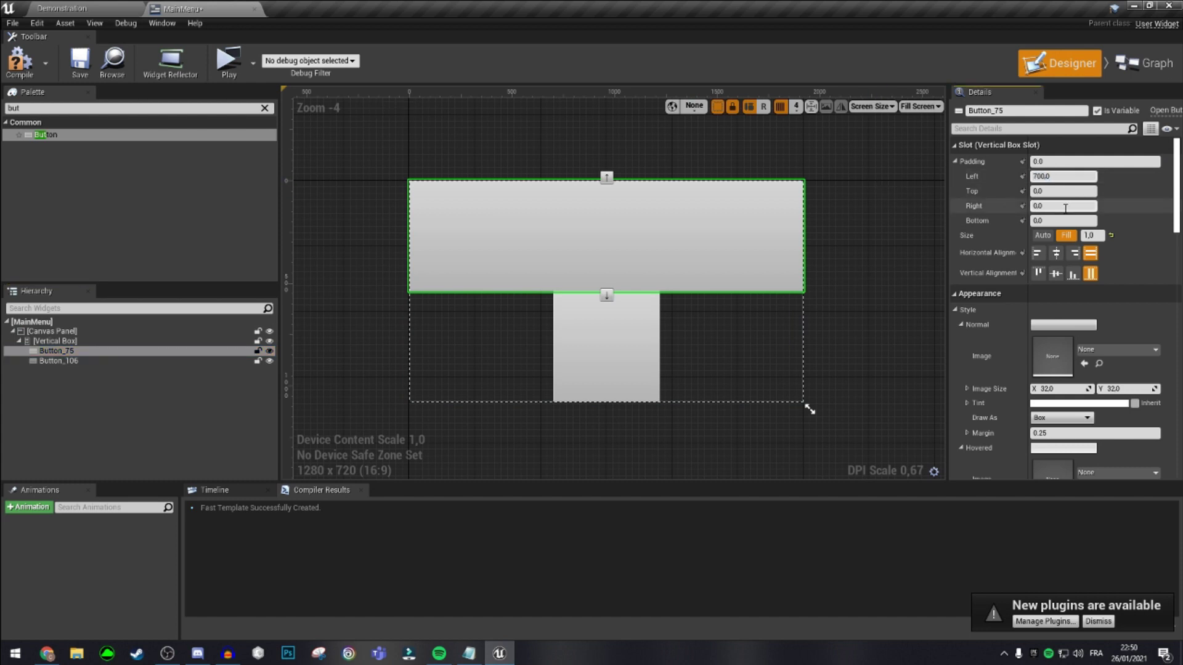
{"action": "key", "text": "Return"}
{"action": "left_click_drag", "start_coordinate": [1056, 207], "coordinate": [986, 208]}
{"action": "type", "text": "700"}
{"action": "key", "text": "Return"}
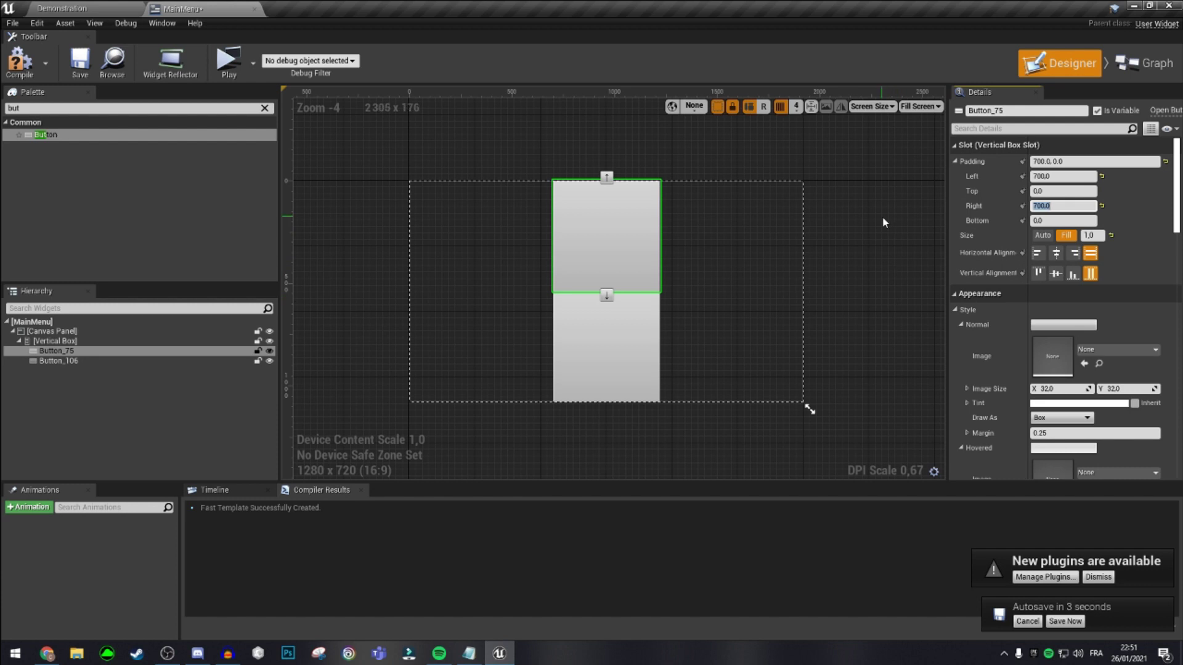
{"action": "scroll", "coordinate": [825, 269], "scroll_direction": "up", "scroll_amount": 2}
{"action": "right_click_drag", "start_coordinate": [303, 253], "coordinate": [539, 349]}
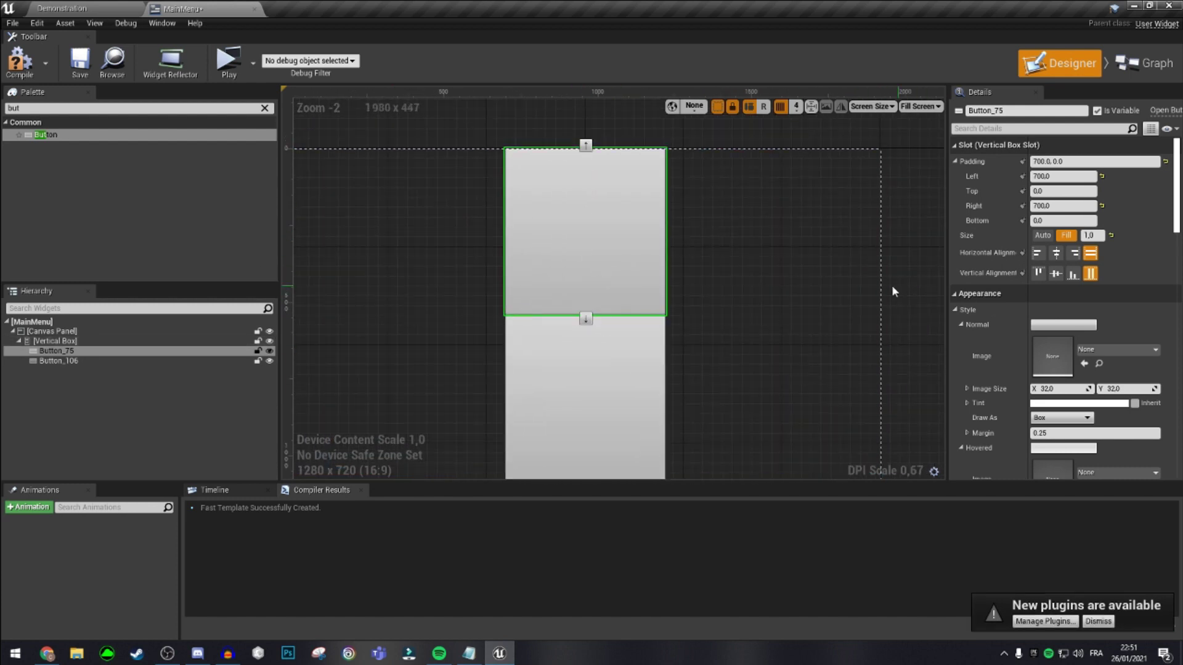
{"action": "left_click", "coordinate": [1058, 191]}
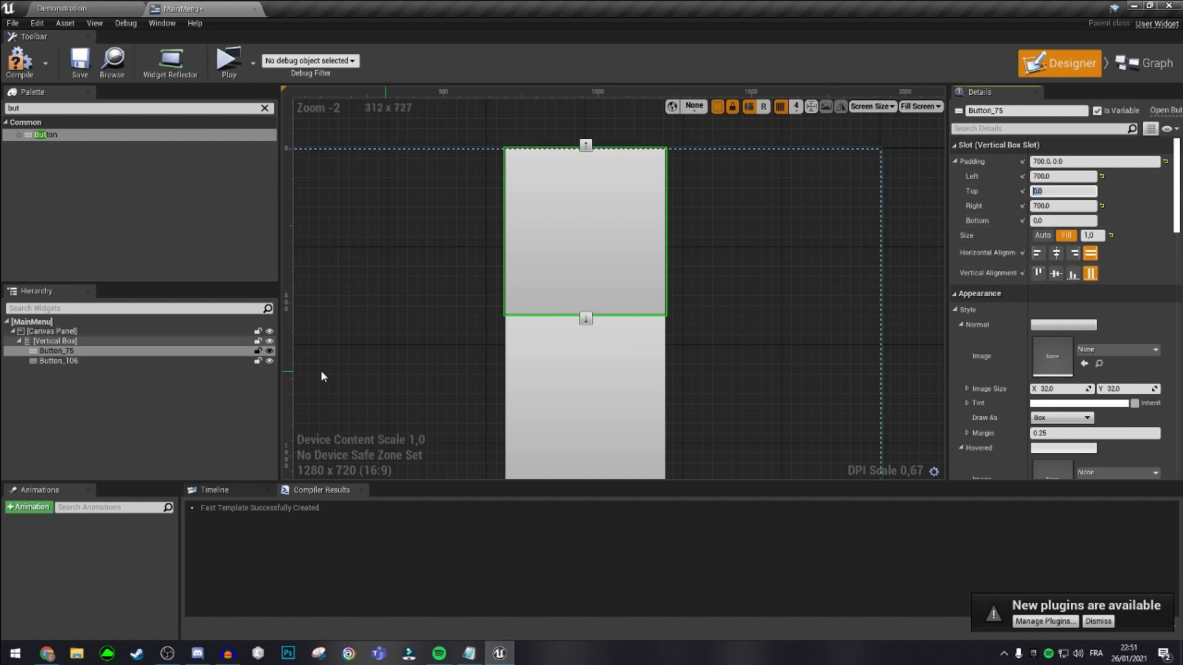
- Add two Spacers to the Vertical Box, one between the buttons and one after the lower button
{"action": "left_click", "coordinate": [29, 108]}
{"action": "type", "text": "spi"}
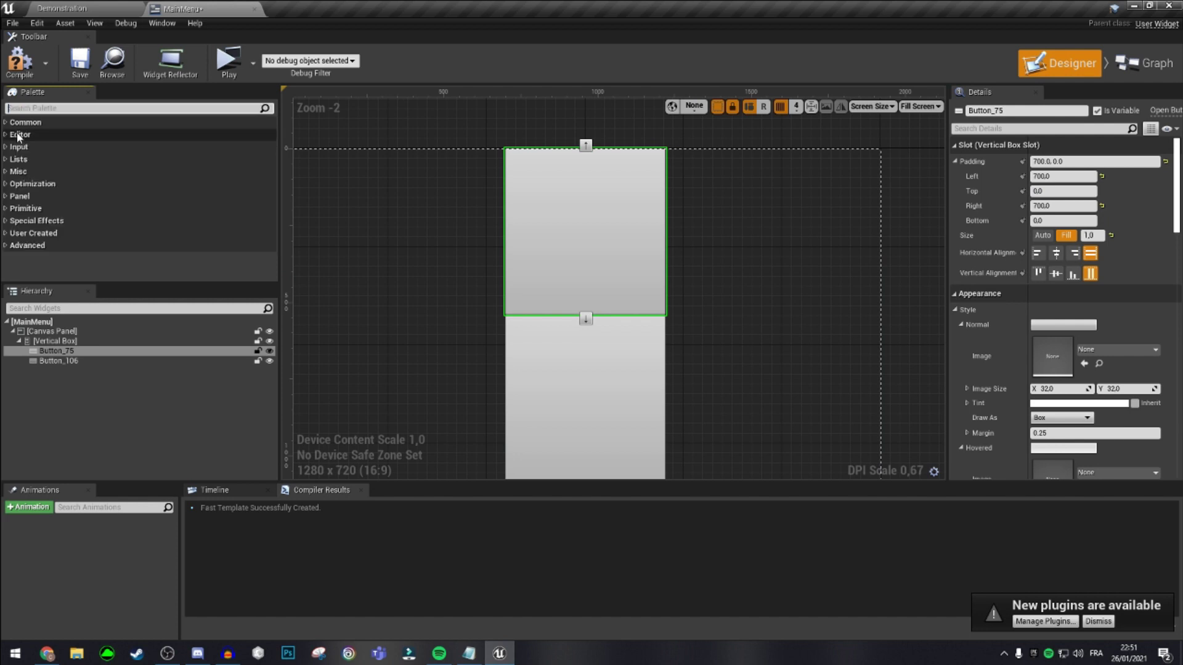
{"action": "type", "text": "ace"}
{"action": "left_click_drag", "start_coordinate": [45, 135], "coordinate": [54, 357]}
{"action": "right_click_drag", "start_coordinate": [701, 341], "coordinate": [704, 328]}
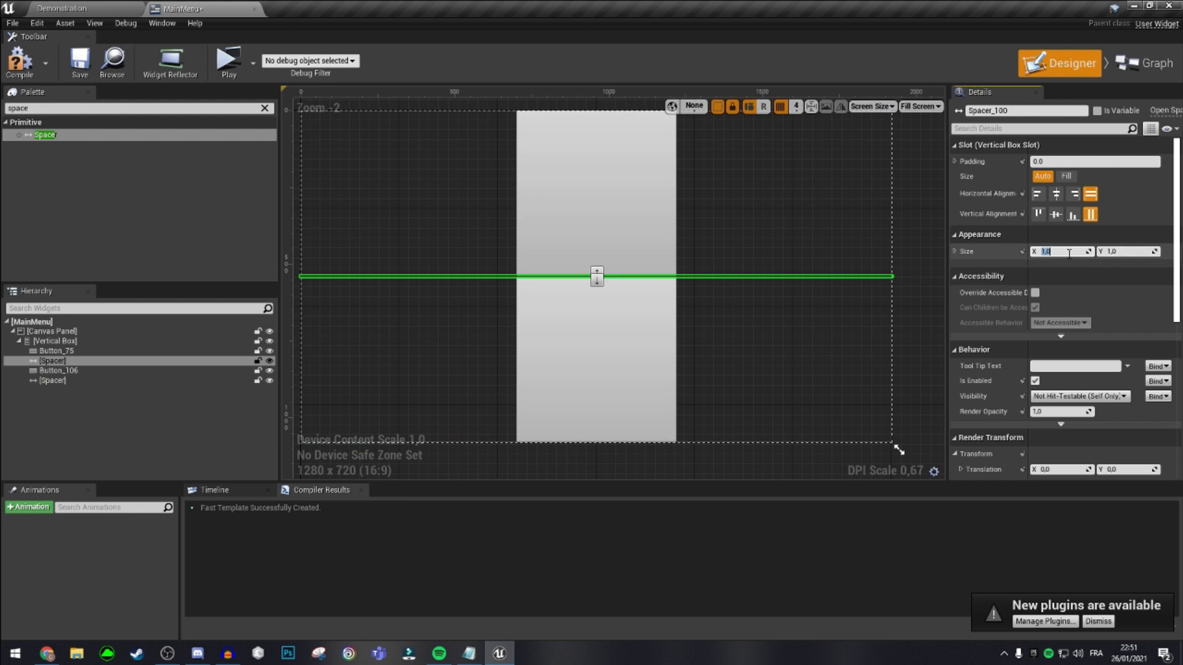
- Set the size of the spacer between the buttons to 10 in X and 10 in Y
{"action": "type", "text": "10"}
{"action": "key", "text": "Tab"}
{"action": "key", "text": "Return"}
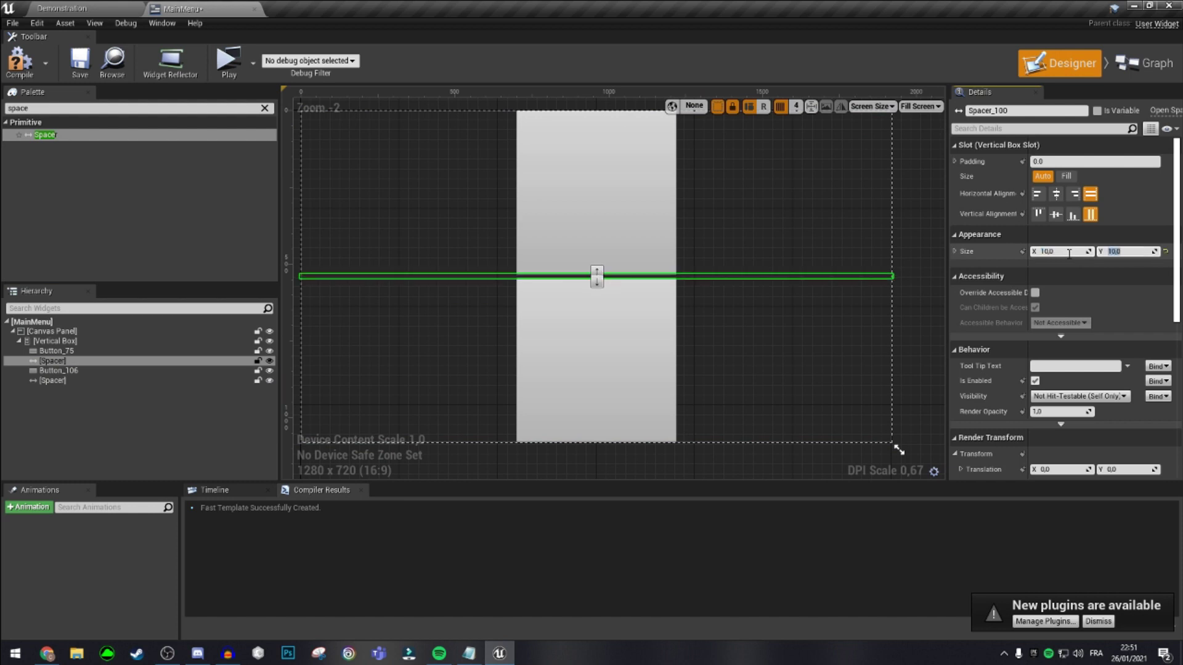
- Set the size of the spacer between the buttons to 100 in X and 100 in Y
{"action": "left_click", "coordinate": [1069, 253]}
{"action": "type", "text": "100"}
{"action": "key", "text": "Tab"}
{"action": "type", "text": "1"}
{"action": "key", "text": "Return"}
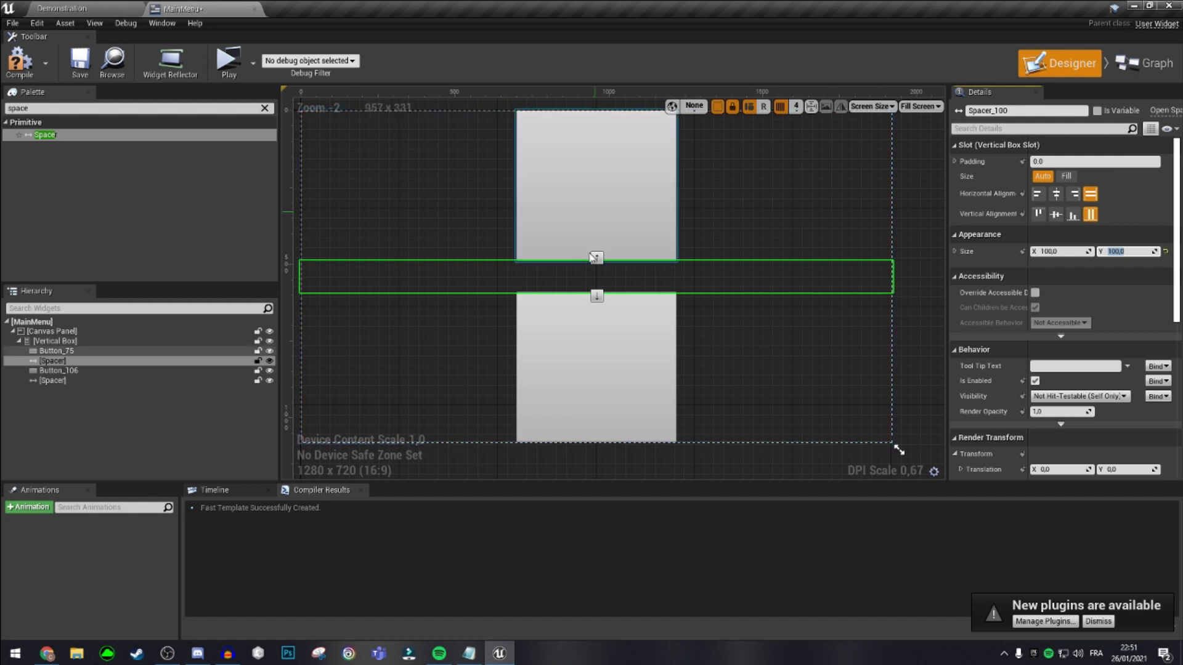
- Try moving the spacer below the lower button and above the upper button, returning it between them each time
{"action": "left_click", "coordinate": [596, 296]}
{"action": "left_click", "coordinate": [596, 409]}
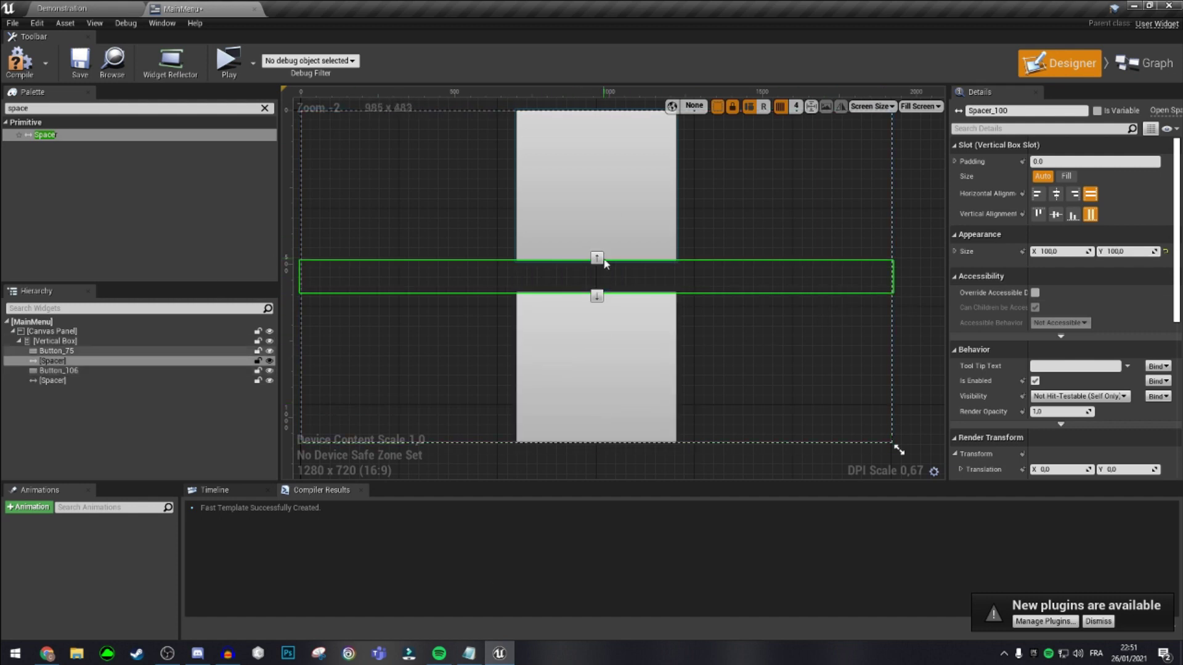
{"action": "left_click", "coordinate": [598, 257]}
{"action": "left_click", "coordinate": [596, 145]}
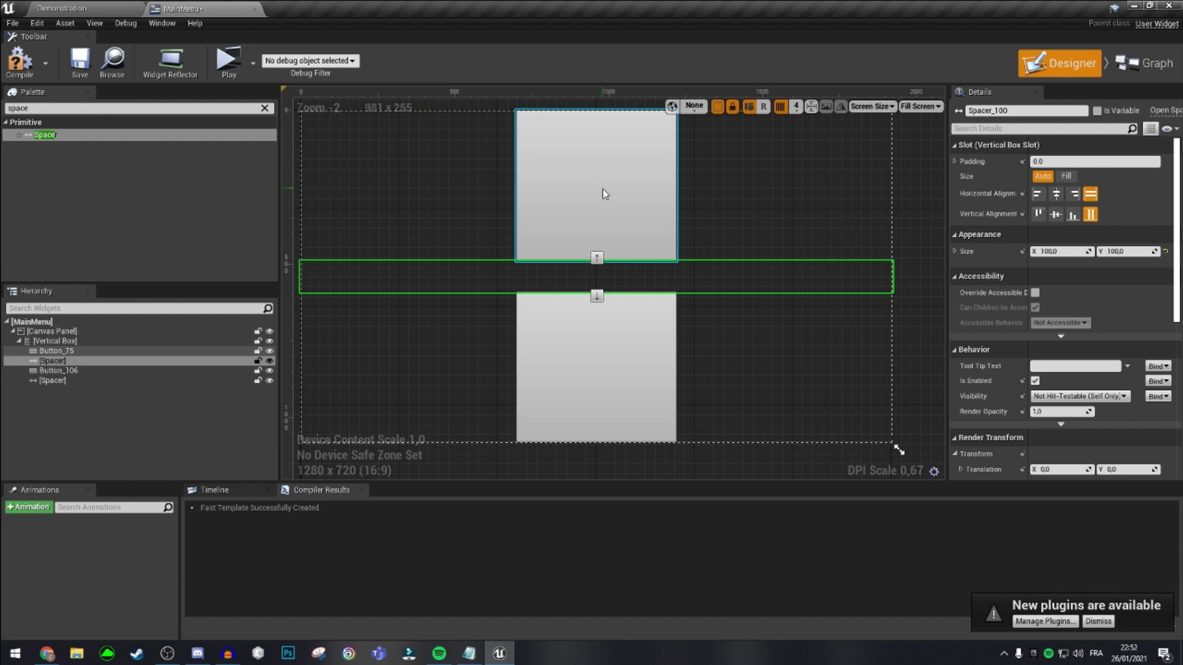
- Move the spacer up to the first position in the Vertical Box, above both buttons
{"action": "left_click", "coordinate": [597, 259]}
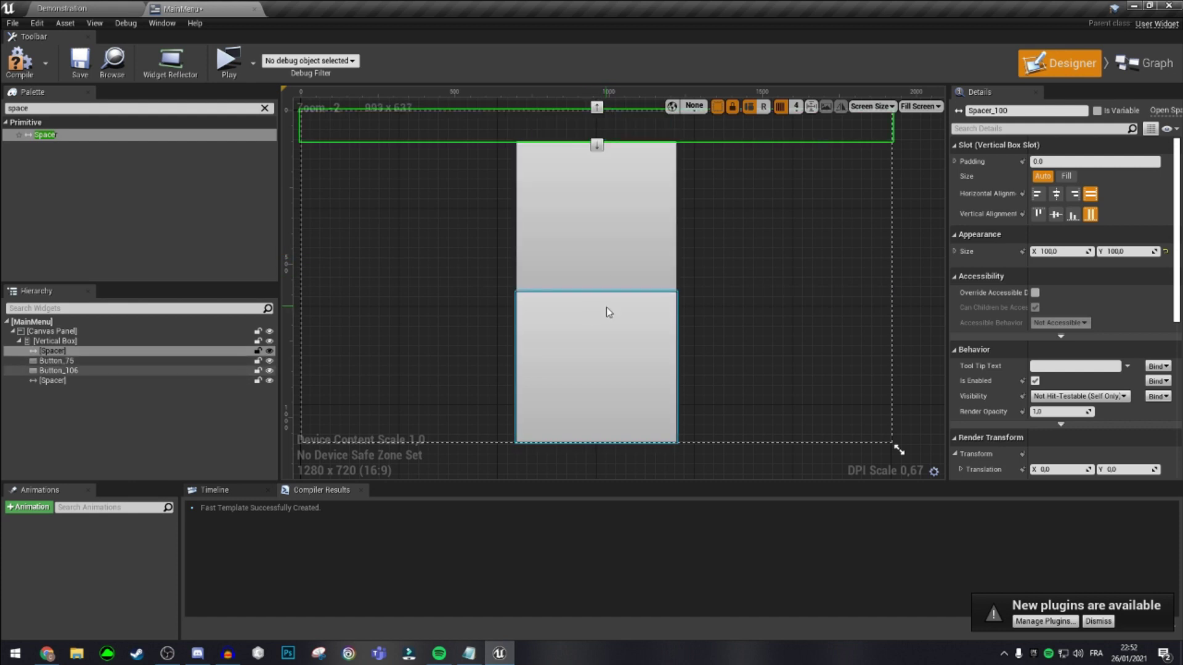
{"action": "left_click", "coordinate": [151, 380]}
{"action": "left_click", "coordinate": [143, 341]}
{"action": "left_click", "coordinate": [140, 351]}
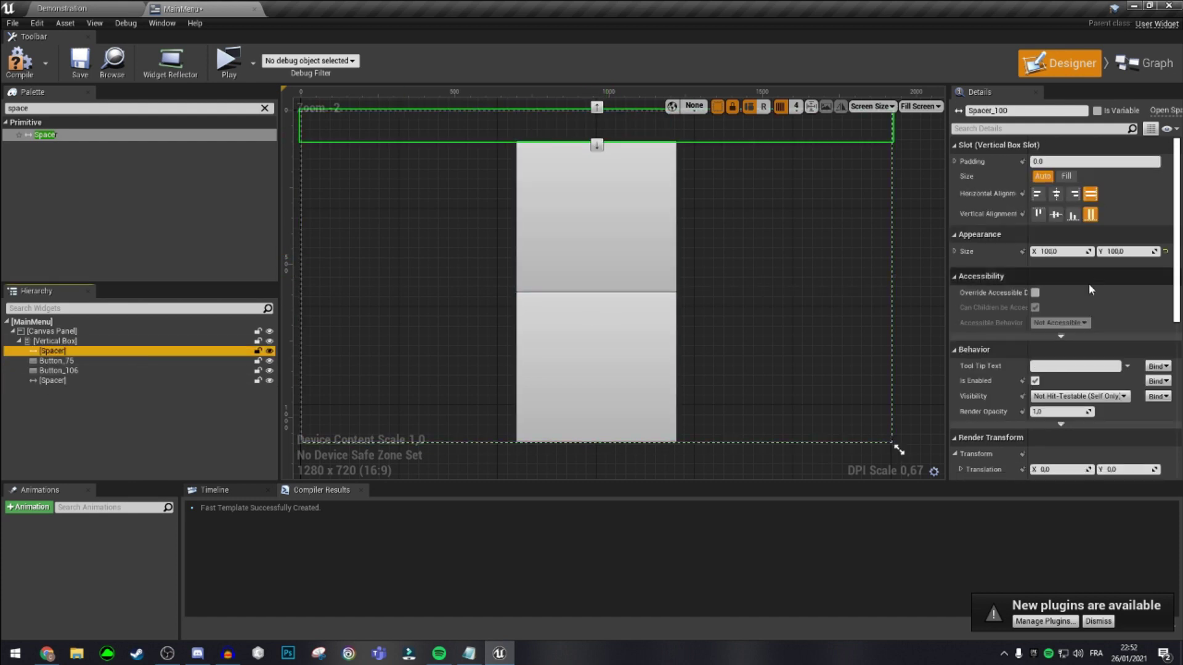
{"action": "left_click", "coordinate": [613, 180]}
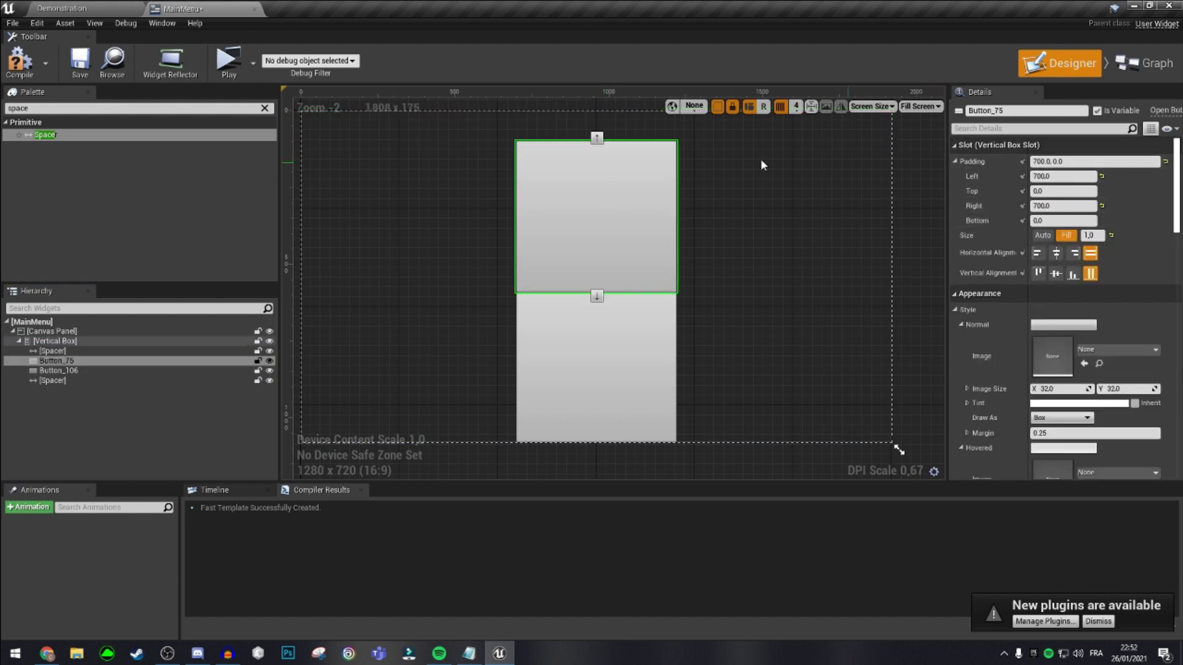
- Set the size of the spacer above the buttons to 300 in X and 300 in Y
{"action": "left_click", "coordinate": [55, 350]}
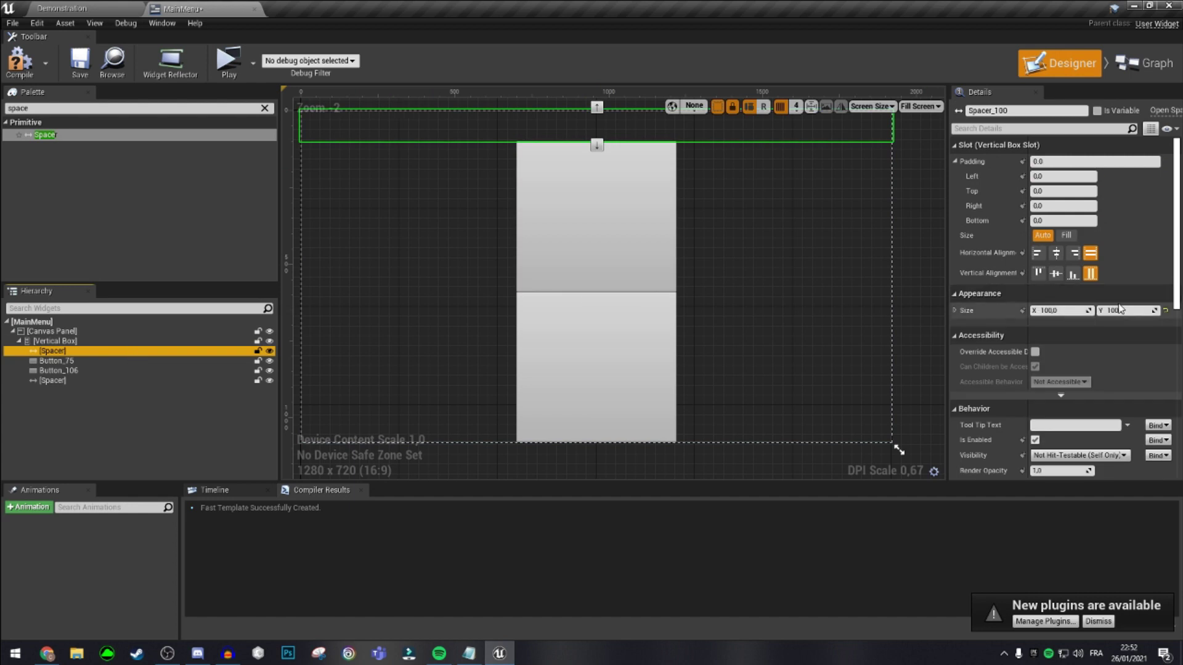
{"action": "left_click", "coordinate": [1079, 310]}
{"action": "type", "text": "300"}
{"action": "key", "text": "Tab"}
{"action": "type", "text": "3"}
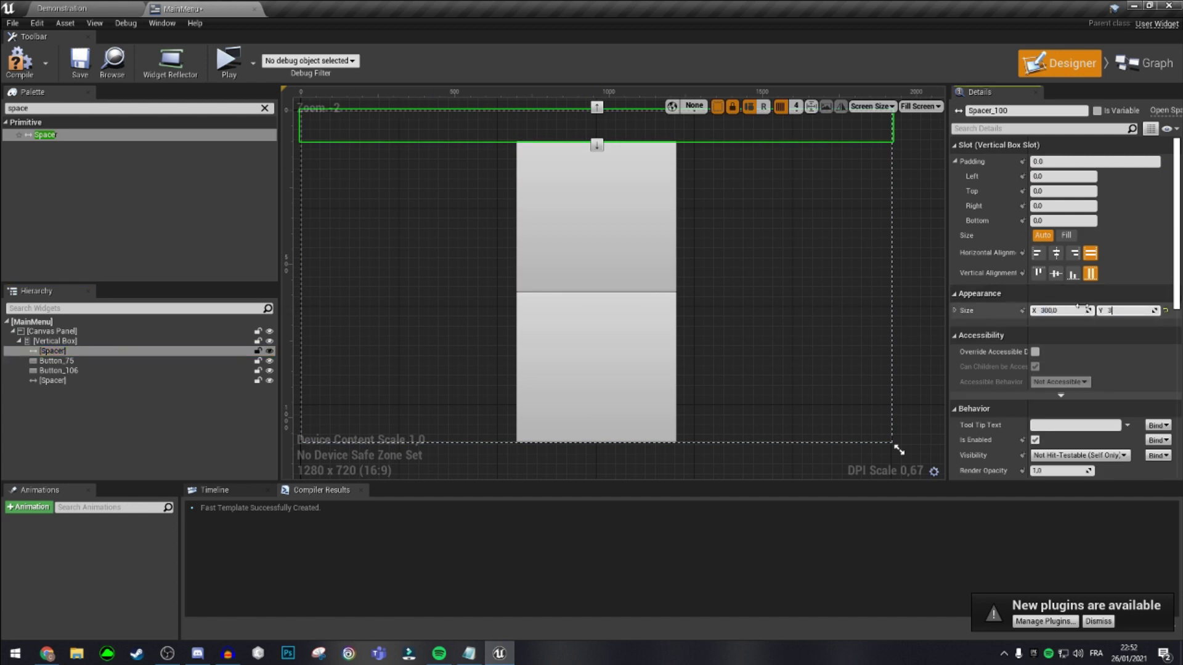
{"action": "type", "text": "00"}
- Set the size of the spacer above the buttons to 500 in X and 500 in Y
{"action": "left_click", "coordinate": [1080, 308]}
{"action": "type", "text": "500"}
{"action": "key", "text": "Tab"}
{"action": "type", "text": "500"}
- Reduce the size of the spacer above the buttons to 300 in X and 300 in Y
{"action": "left_click", "coordinate": [1078, 310]}
{"action": "type", "text": "300"}
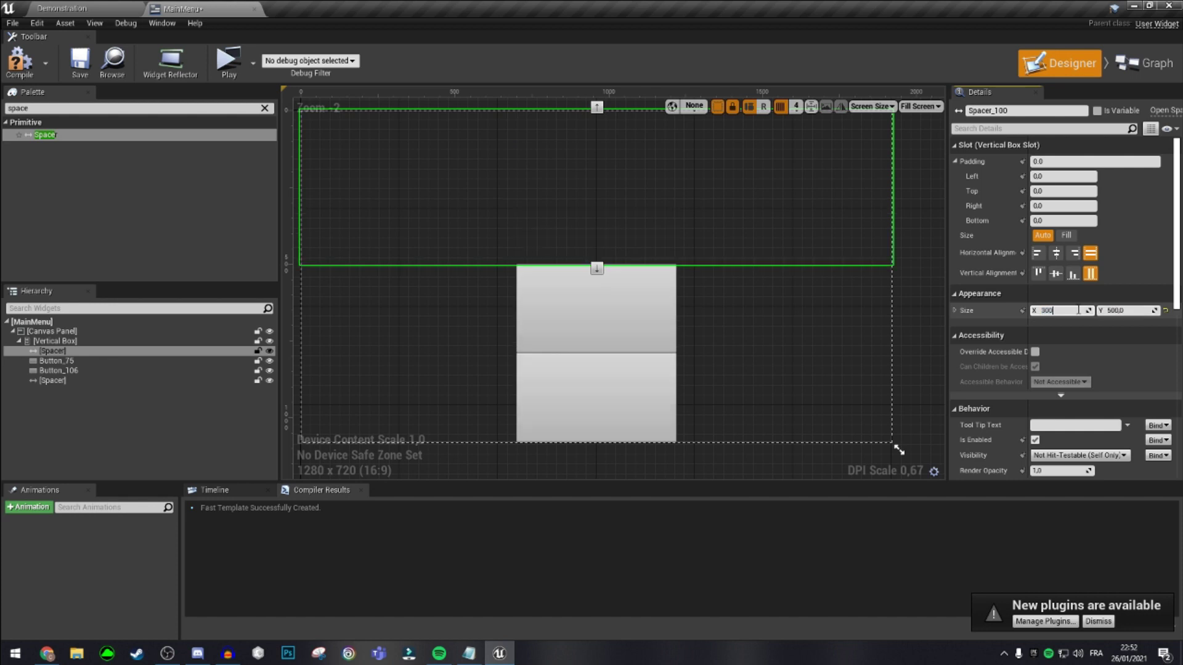
{"action": "key", "text": "Tab"}
{"action": "type", "text": "300"}
{"action": "key", "text": "Return"}
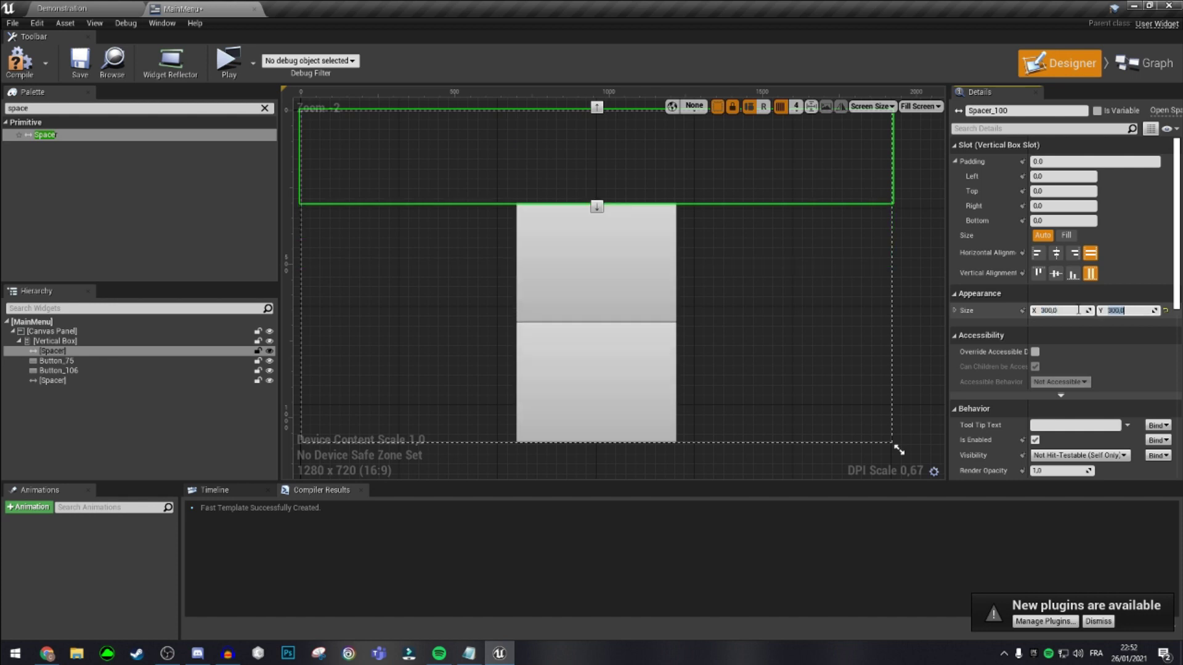
- Set the size of the spacer below the buttons to 300 in X and 300 in Y
{"action": "left_click", "coordinate": [53, 380]}
{"action": "left_click", "coordinate": [1065, 311]}
{"action": "type", "text": "300"}
{"action": "key", "text": "Tab"}
{"action": "type", "text": "300"}
{"action": "key", "text": "Return"}
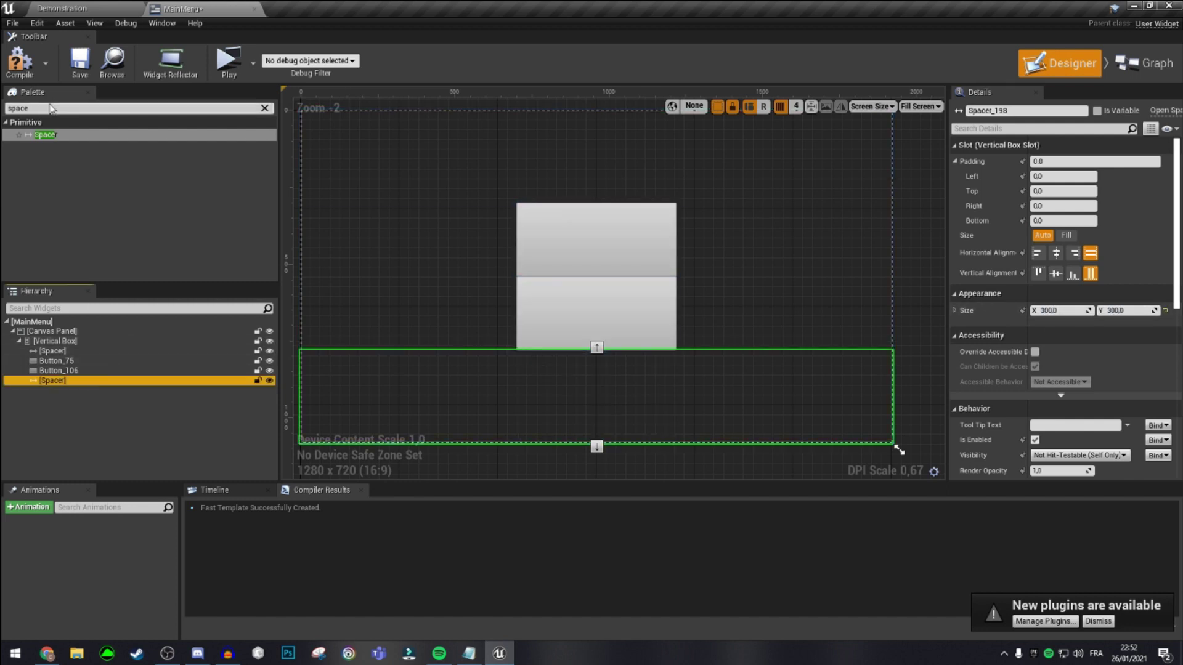
- Add a new spacer between the two buttons and set its size to 100 in X and 100 in Y
{"action": "left_click_drag", "start_coordinate": [44, 135], "coordinate": [542, 277]}
{"action": "left_click", "coordinate": [1061, 311]}
{"action": "type", "text": "10"}
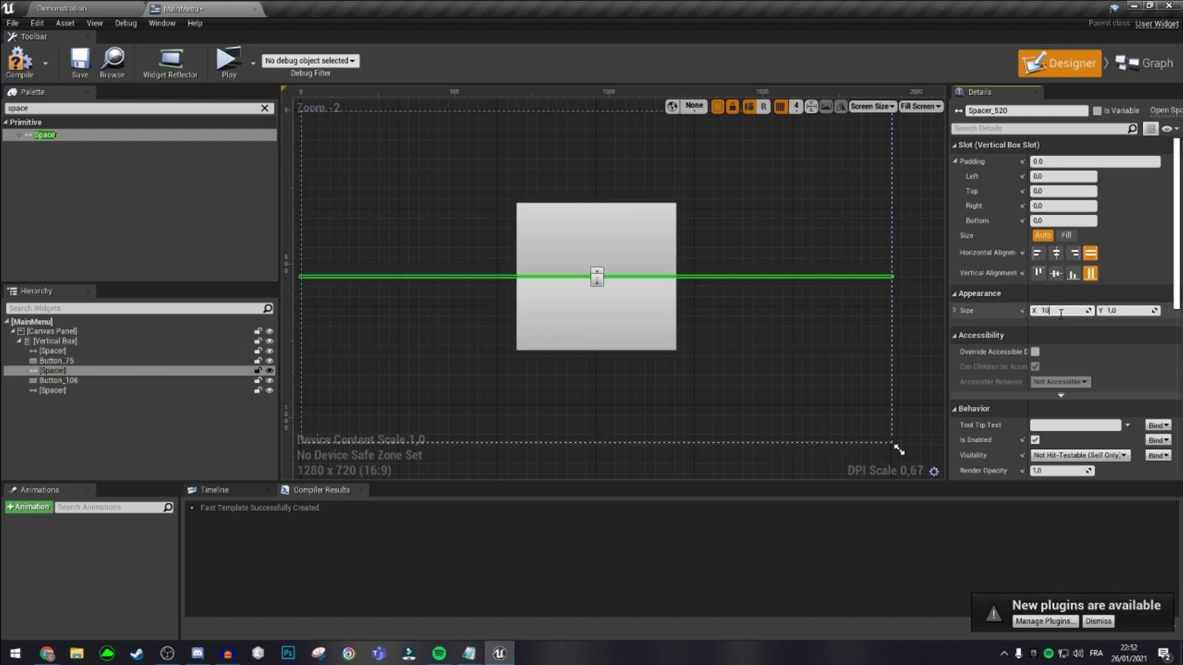
{"action": "type", "text": "0"}
{"action": "key", "text": "Tab"}
{"action": "type", "text": "100"}
{"action": "key", "text": "Return"}
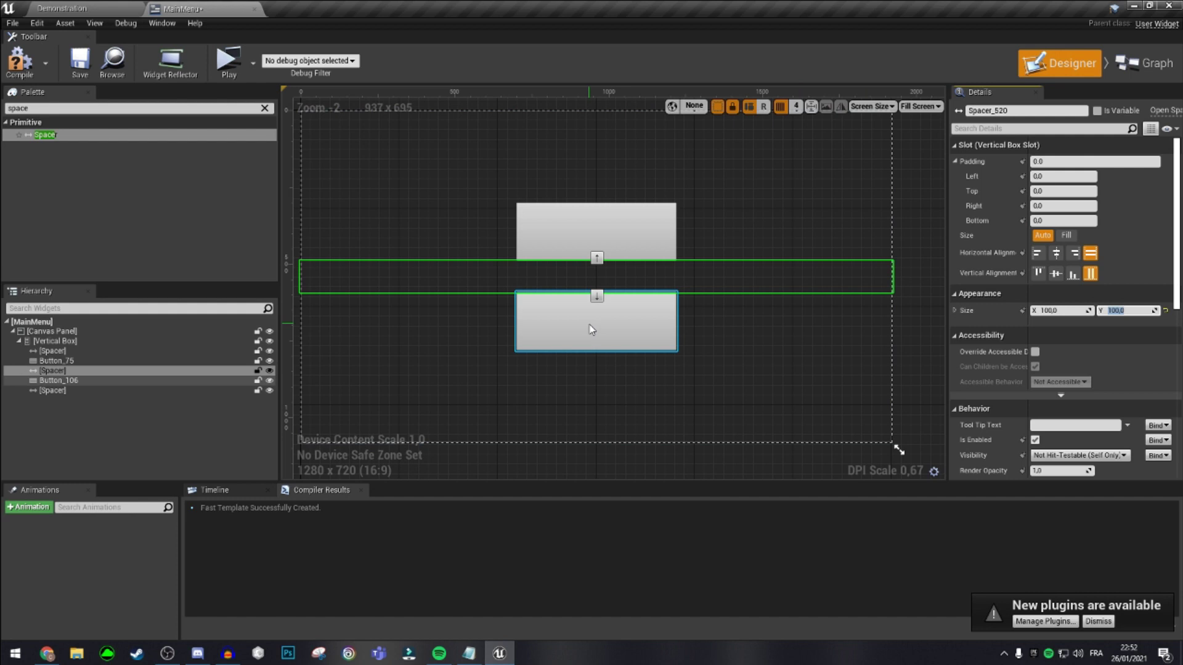
- Set the size of the spacer above the upper button to 400 in X and 400 in Y
{"action": "left_click", "coordinate": [641, 161]}
{"action": "left_click", "coordinate": [1050, 310]}
{"action": "type", "text": "400"}
{"action": "key", "text": "Tab"}
{"action": "type", "text": "400"}
{"action": "key", "text": "Return"}
- Set the size of the spacer below the lower button to 400 in X and 400 in Y and compile the widget
{"action": "left_click", "coordinate": [499, 396]}
{"action": "left_click", "coordinate": [1068, 309]}
{"action": "type", "text": "400"}
{"action": "key", "text": "Tab"}
{"action": "type", "text": "400"}
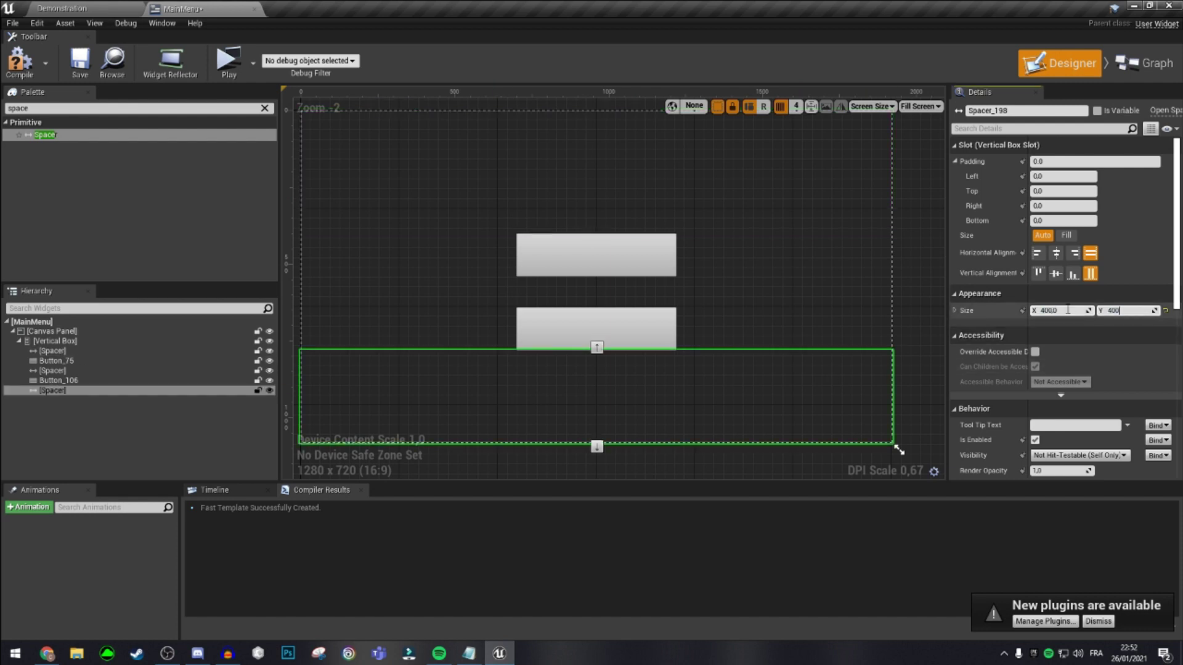
{"action": "key", "text": "Return"}
{"action": "scroll", "coordinate": [628, 356], "scroll_direction": "down", "scroll_amount": 3}
{"action": "scroll", "coordinate": [695, 362], "scroll_direction": "up", "scroll_amount": 3}
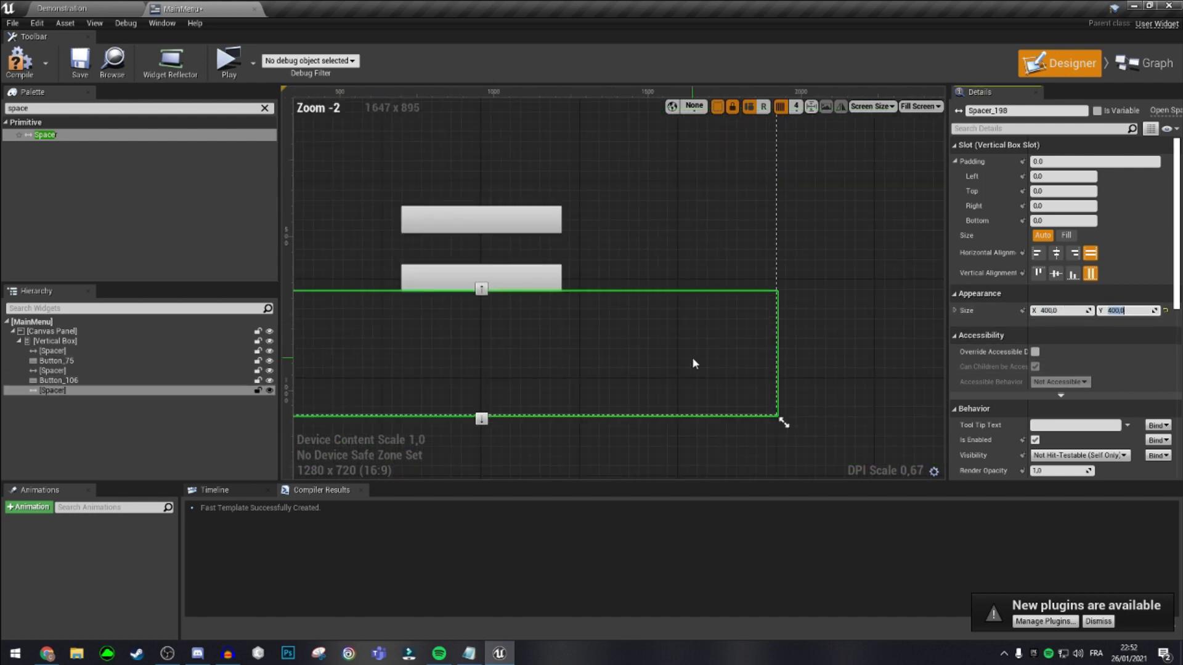
{"action": "left_click", "coordinate": [16, 76]}
- Add a Text widget inside each of the two buttons
{"action": "type", "text": "text"}
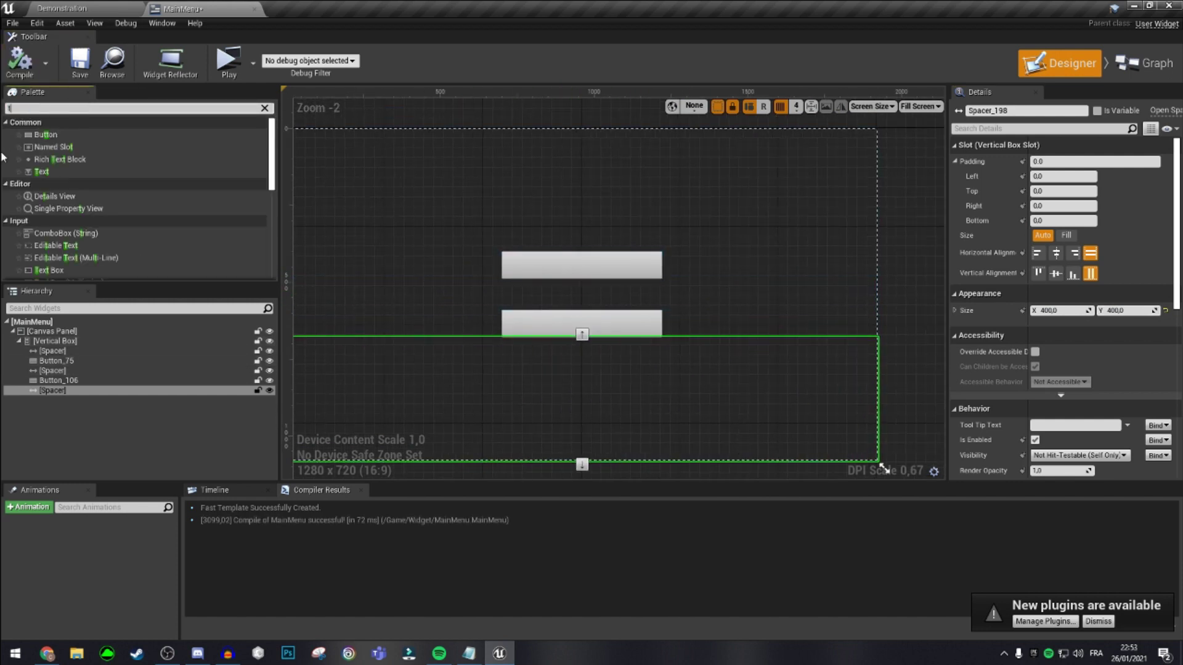
{"action": "left_click_drag", "start_coordinate": [162, 165], "coordinate": [579, 266]}
{"action": "left_click_drag", "start_coordinate": [41, 147], "coordinate": [635, 321]}
- Change the upper button's label text to JOUER
{"action": "left_click", "coordinate": [582, 265]}
{"action": "left_click", "coordinate": [1075, 236]}
{"action": "type", "text": "JOUER"}
{"action": "key", "text": "Return"}
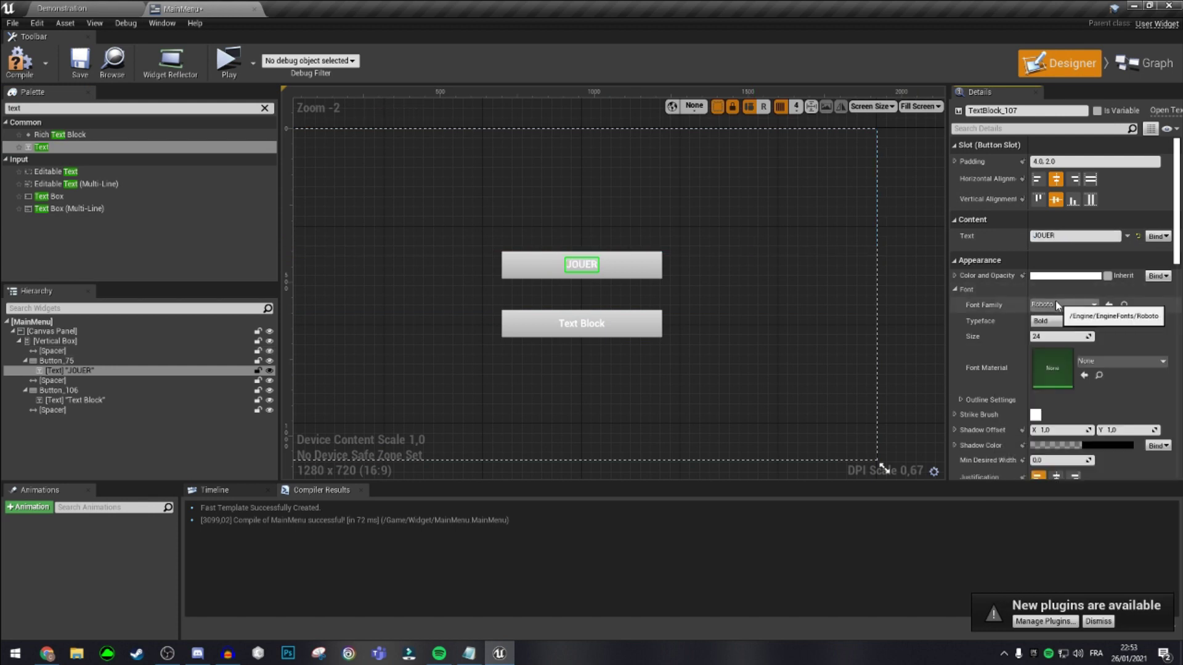
- Set the JOUER text's font family to AldotheApache_Font and its font size to 55
{"action": "left_click", "coordinate": [1055, 300]}
{"action": "left_click", "coordinate": [1051, 442]}
{"action": "left_click", "coordinate": [1060, 336]}
{"action": "type", "text": "43"}
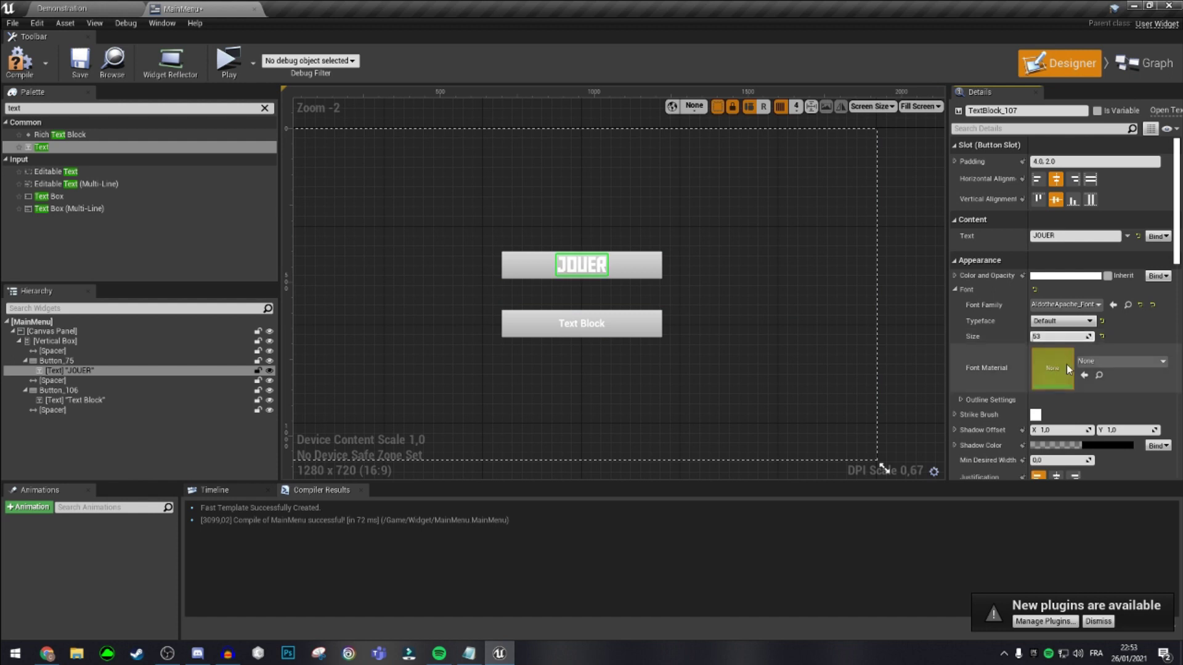
{"action": "left_click", "coordinate": [1056, 336]}
{"action": "type", "text": "5"}
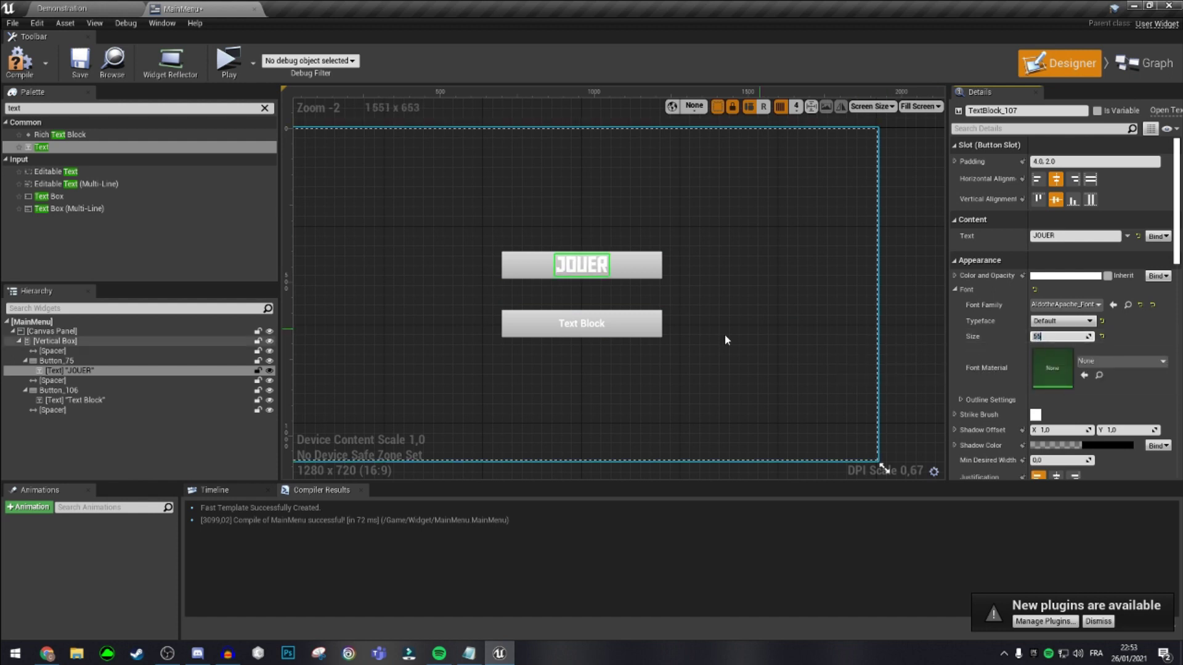
- Give the lower button's label a font size of 55 and change its text to QUITTER
{"action": "left_click", "coordinate": [74, 400]}
{"action": "type", "text": "55"}
{"action": "key", "text": "Return"}
{"action": "left_click", "coordinate": [1082, 236]}
{"action": "type", "text": "QUITTER"}
- Set the QUITTER text's font family to AldotheApache_Font and compile the widget
{"action": "left_click", "coordinate": [1064, 305]}
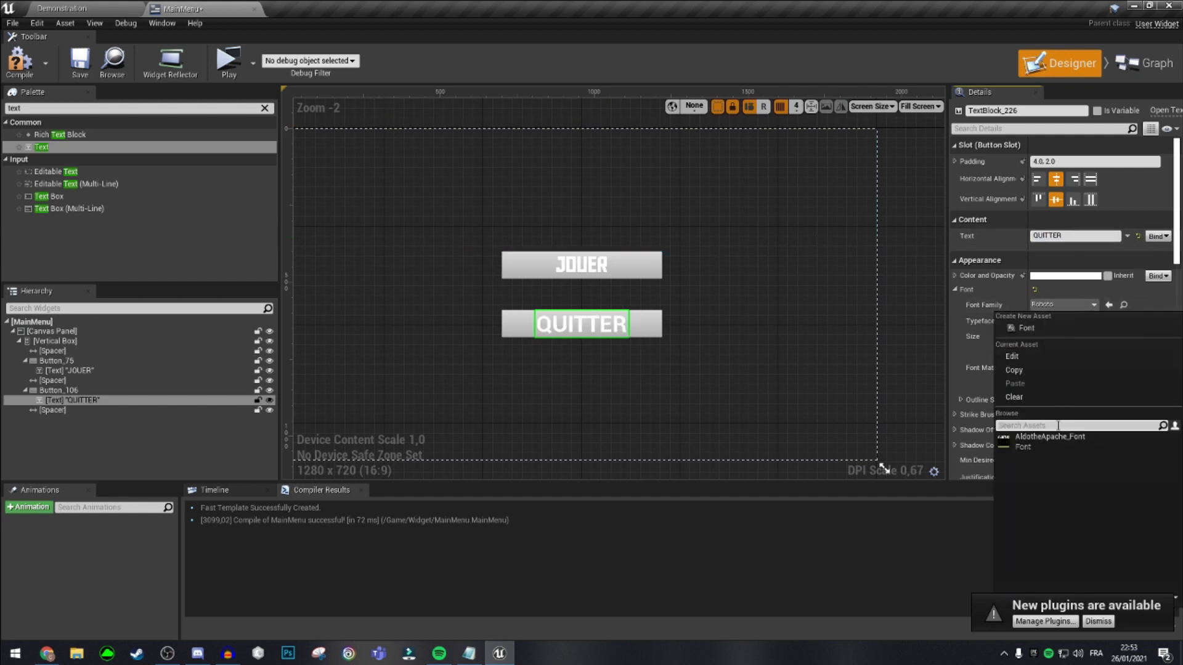
{"action": "left_click", "coordinate": [1056, 454]}
{"action": "left_click", "coordinate": [19, 62]}
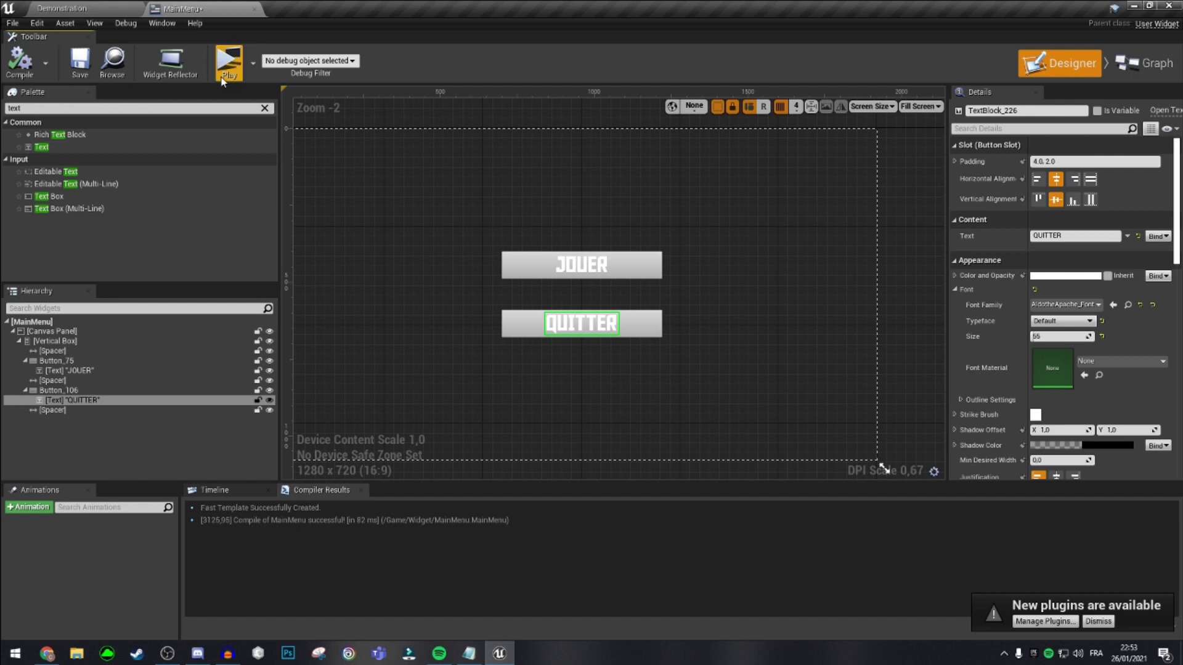
- Select the JOUER button, then open the Button1 texture from the project's Widget folder and examine its image
{"action": "scroll", "coordinate": [613, 251], "scroll_direction": "up", "scroll_amount": 2}
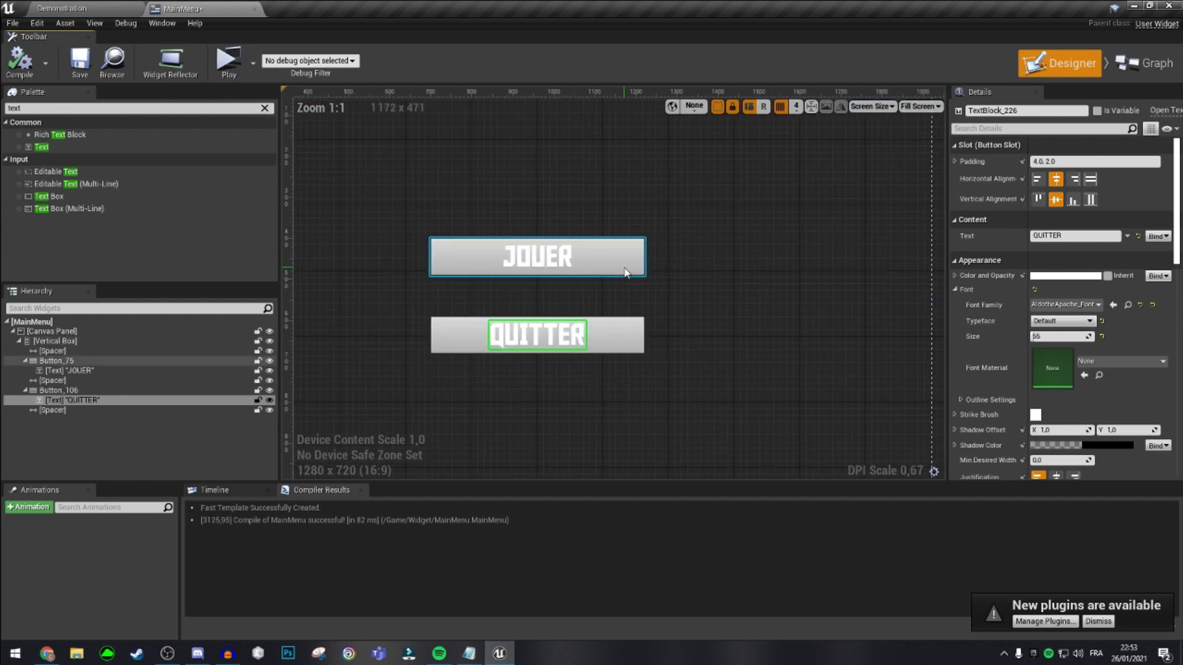
{"action": "left_click", "coordinate": [598, 253]}
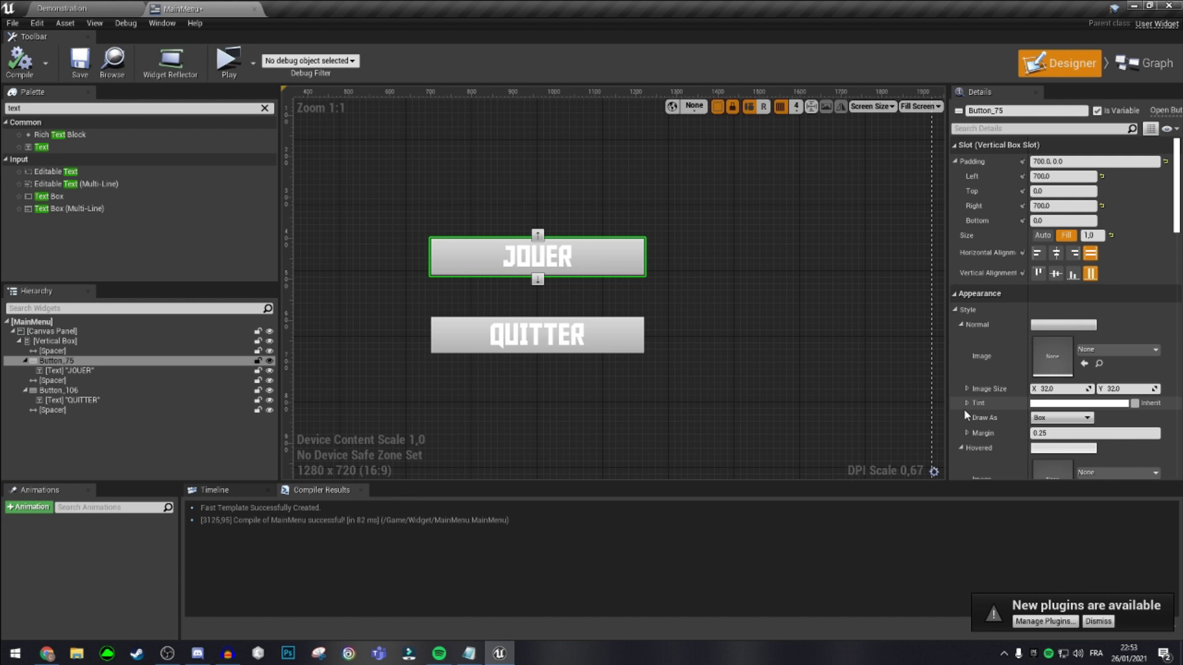
{"action": "left_click", "coordinate": [109, 7]}
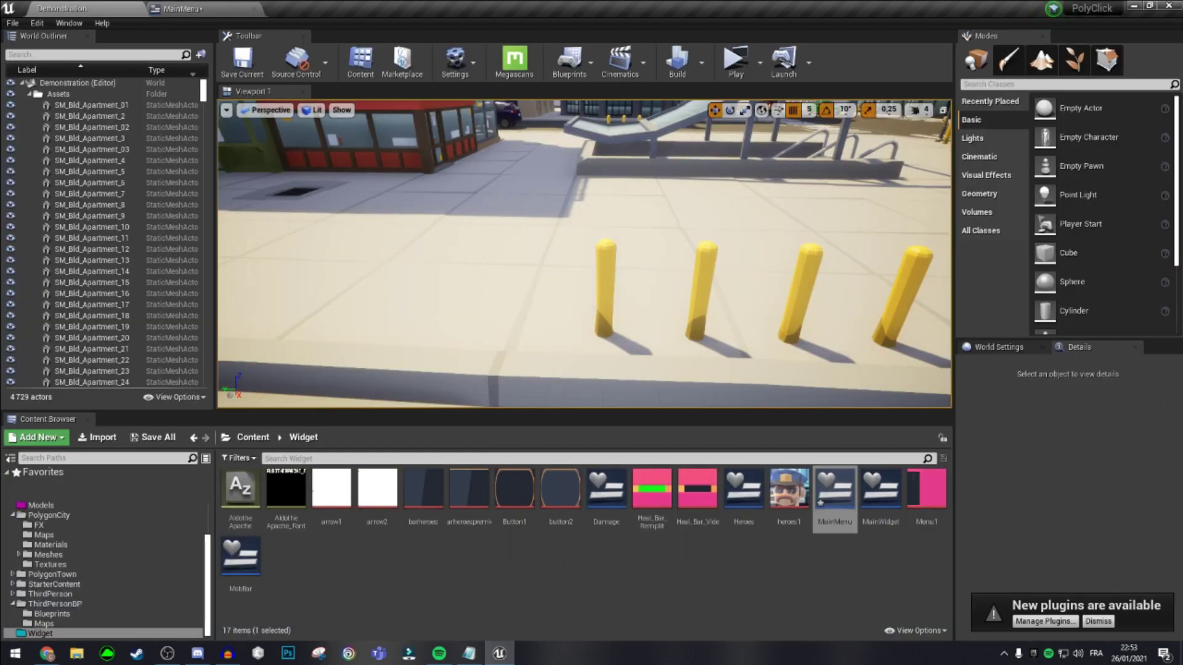
{"action": "double_click", "coordinate": [515, 490]}
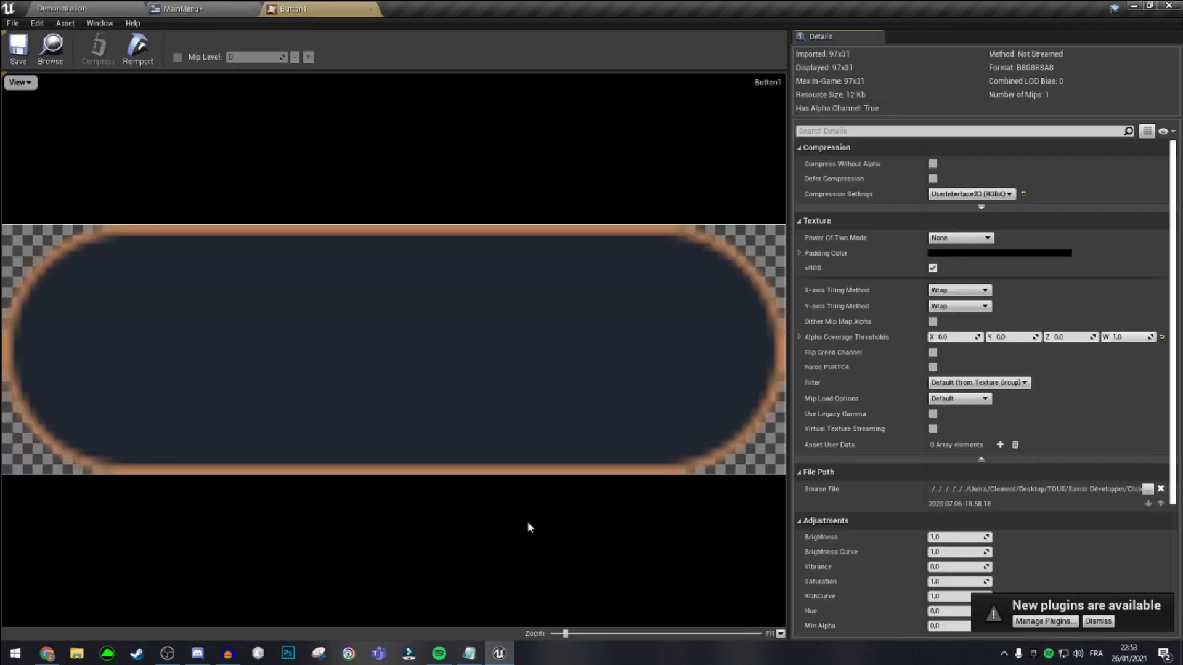
{"action": "scroll", "coordinate": [448, 357], "scroll_direction": "up", "scroll_amount": 8}
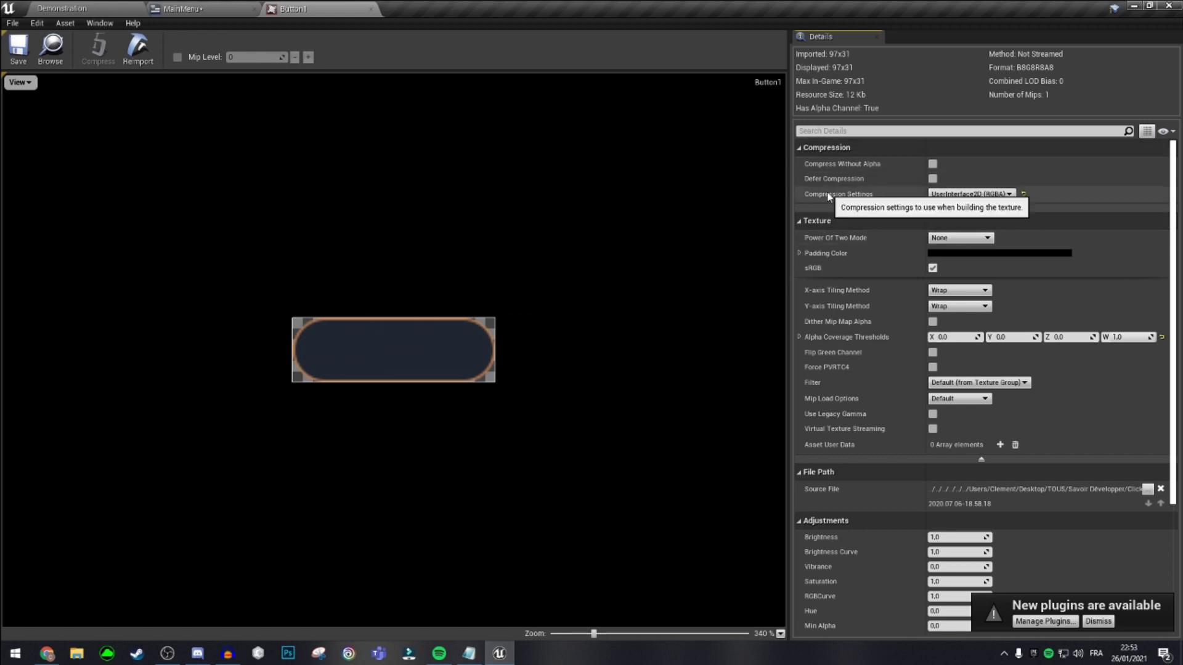
- Check the Button1 texture's compression setting for UserInterface2D (RGBA), save the texture and close it
{"action": "left_click", "coordinate": [965, 195]}
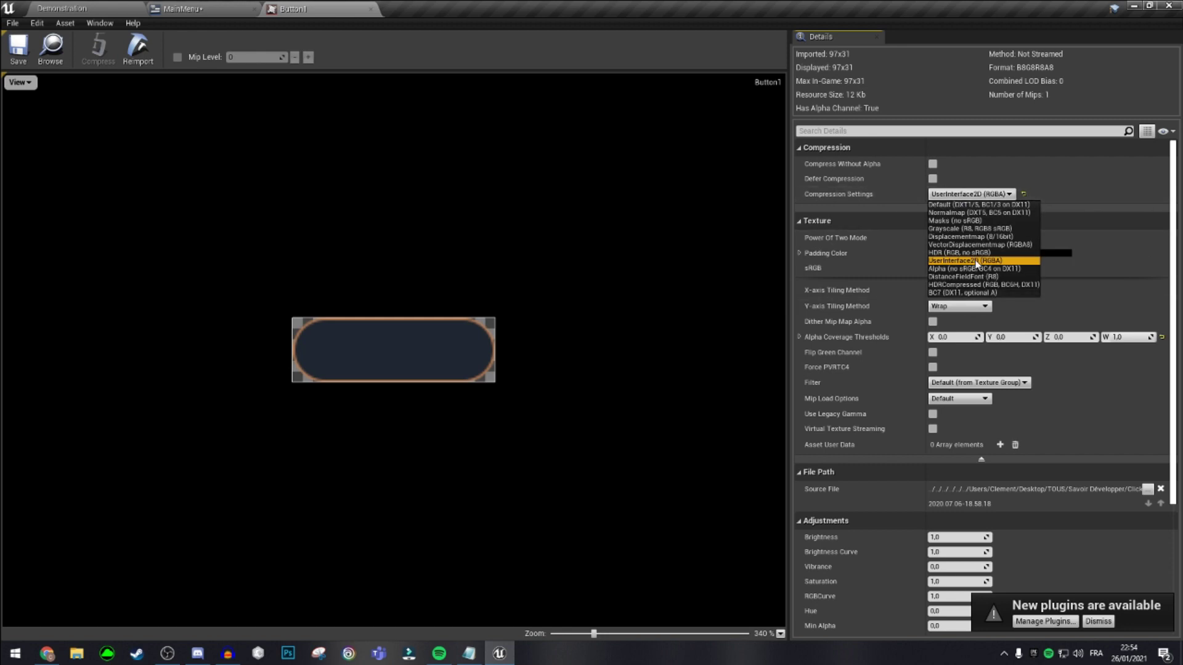
{"action": "left_click", "coordinate": [18, 61]}
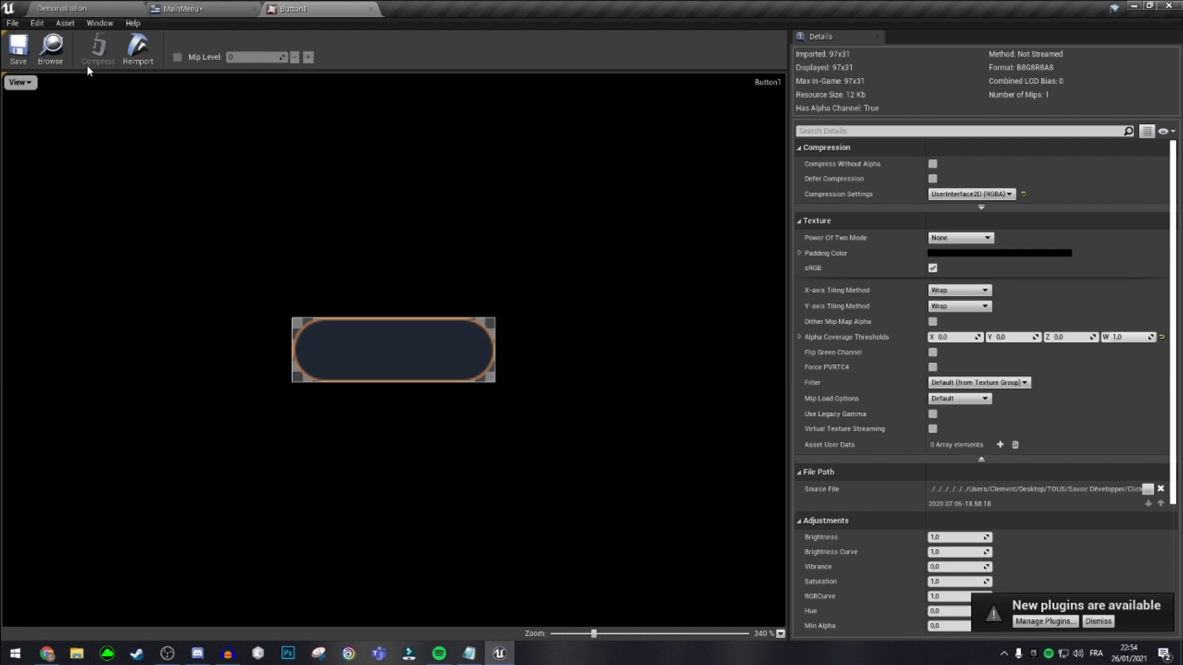
{"action": "left_click", "coordinate": [377, 10]}
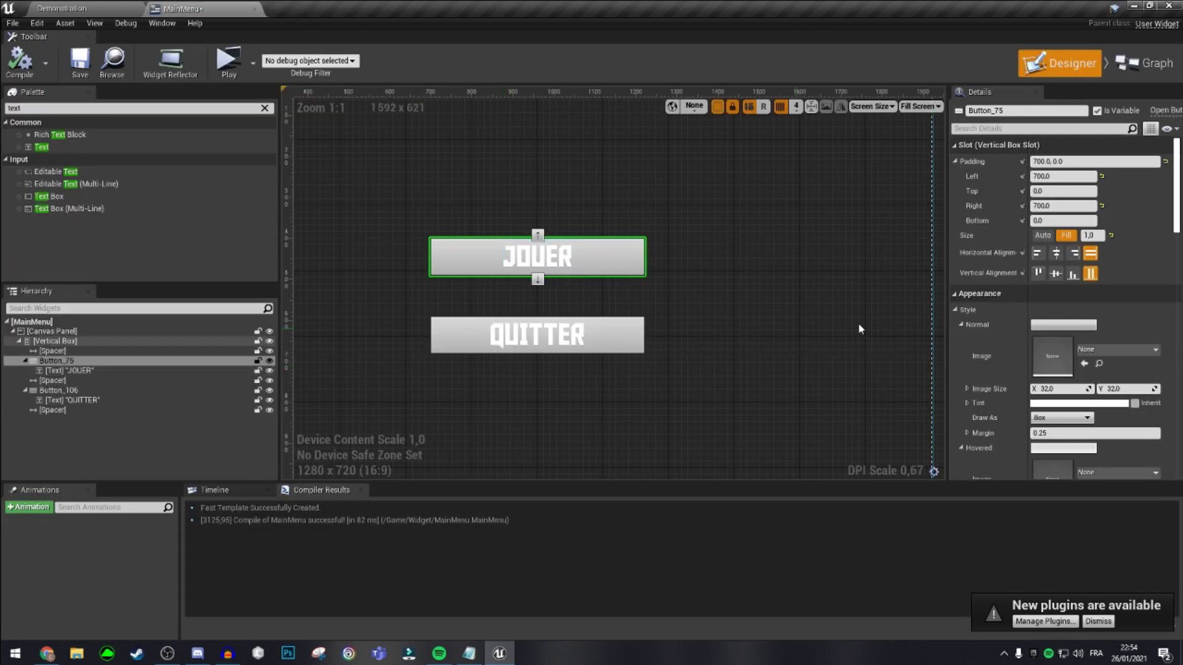
- Assign the button2 texture from the Widget folder as the Normal style image of the JOUER button
{"action": "scroll", "coordinate": [983, 289], "scroll_direction": "down", "scroll_amount": 2}
{"action": "scroll", "coordinate": [983, 289], "scroll_direction": "down", "scroll_amount": 3}
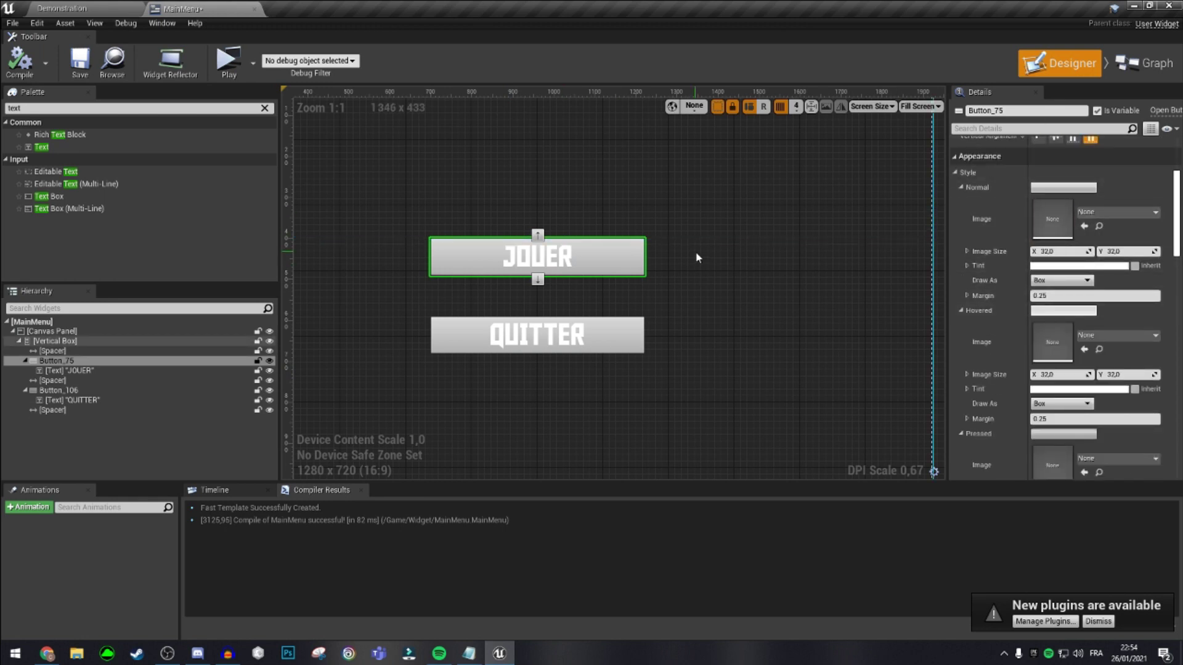
{"action": "scroll", "coordinate": [1106, 282], "scroll_direction": "down", "scroll_amount": 2}
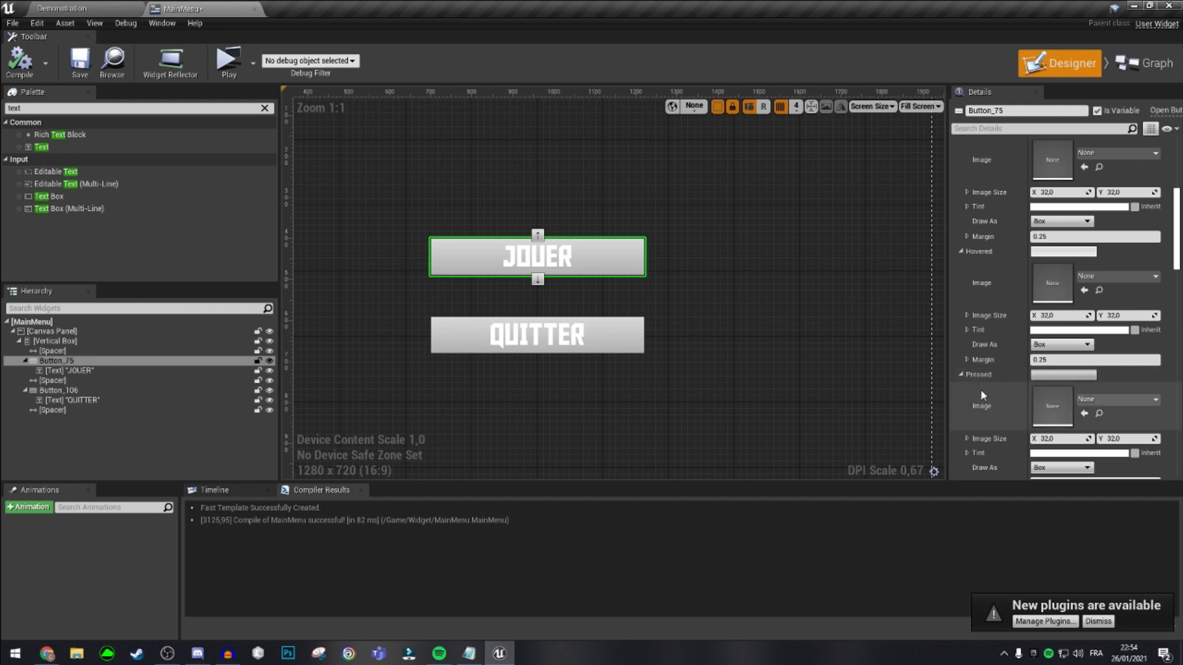
{"action": "scroll", "coordinate": [1099, 345], "scroll_direction": "up", "scroll_amount": 3}
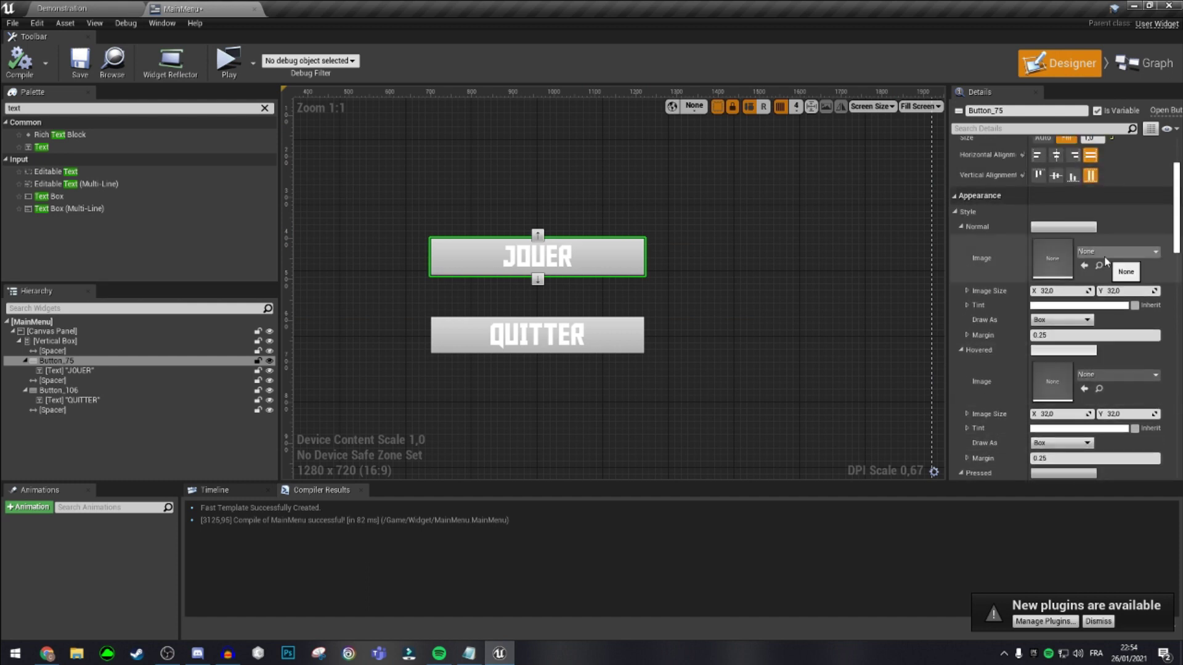
{"action": "scroll", "coordinate": [1109, 342], "scroll_direction": "down", "scroll_amount": 1}
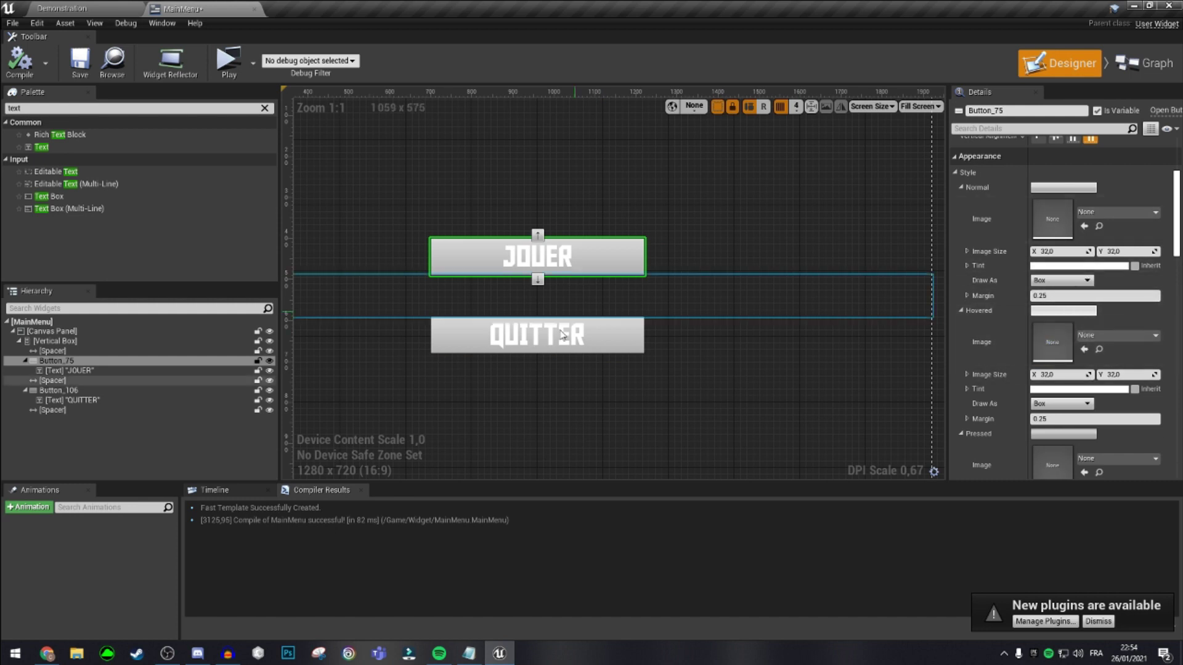
{"action": "left_click", "coordinate": [1118, 212]}
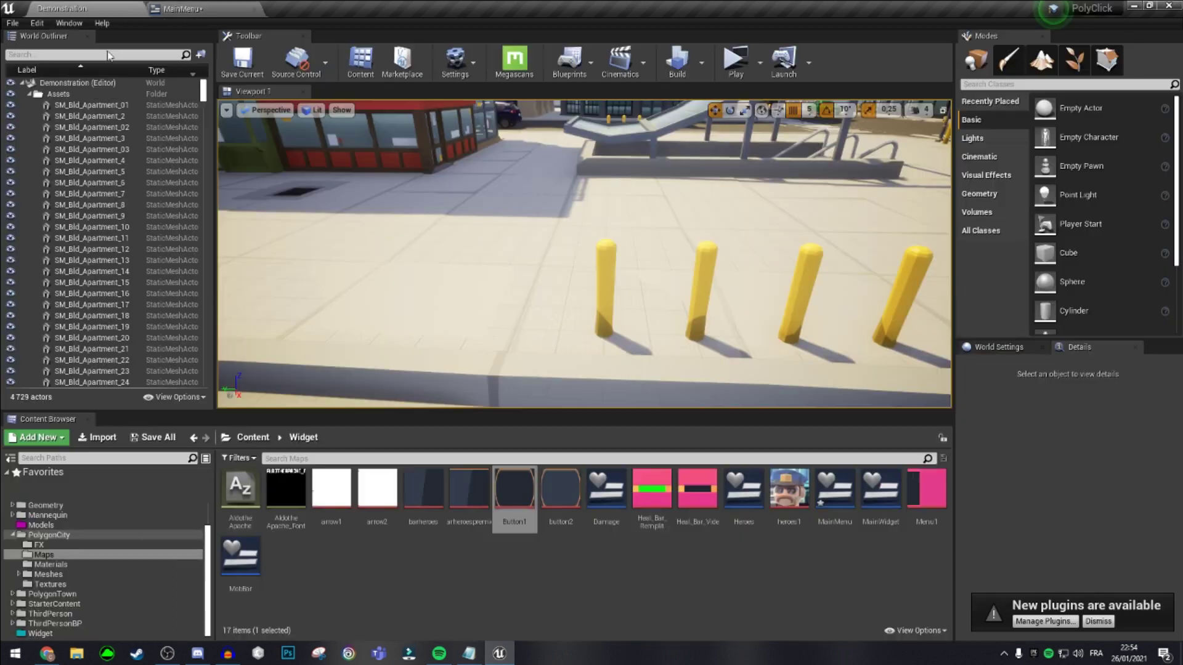
{"action": "left_click", "coordinate": [515, 493]}
{"action": "left_click", "coordinate": [560, 493]}
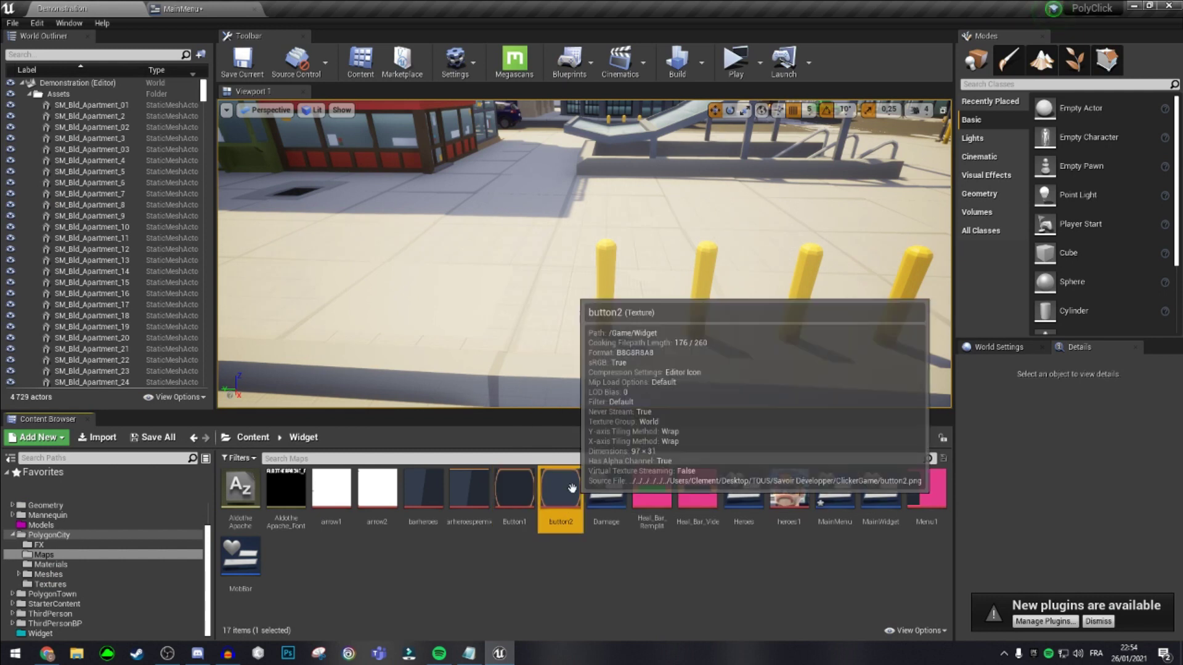
{"action": "left_click", "coordinate": [242, 6]}
{"action": "left_click", "coordinate": [1084, 226]}
{"action": "scroll", "coordinate": [532, 284], "scroll_direction": "up", "scroll_amount": 6}
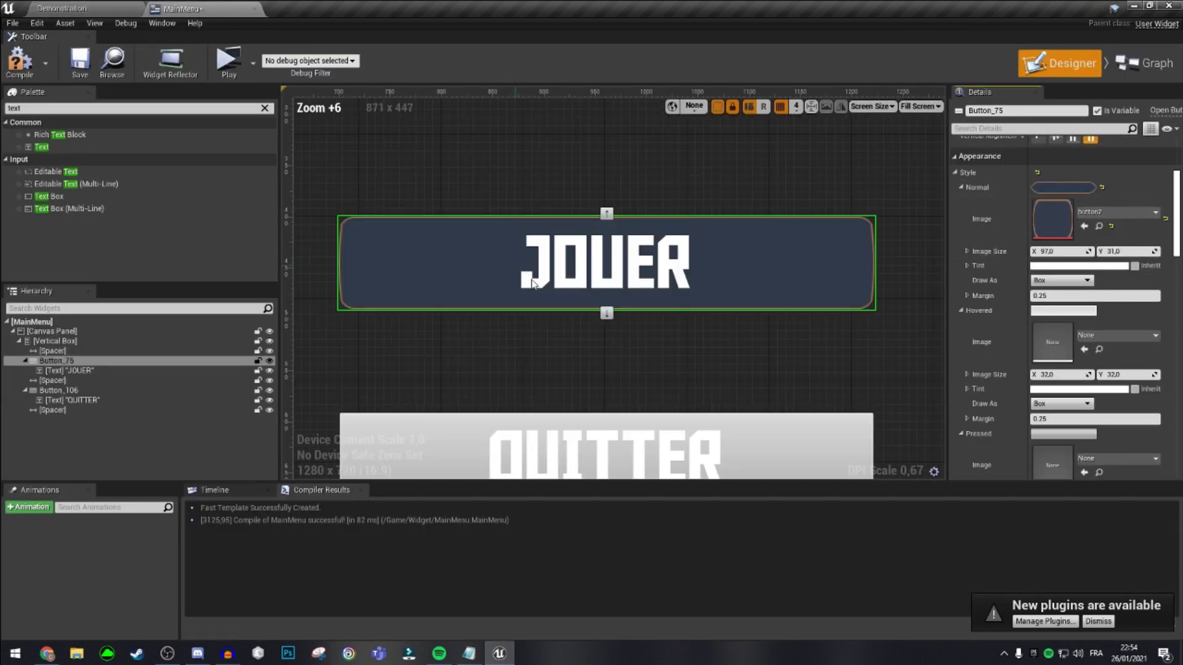
{"action": "scroll", "coordinate": [825, 308], "scroll_direction": "down", "scroll_amount": 3}
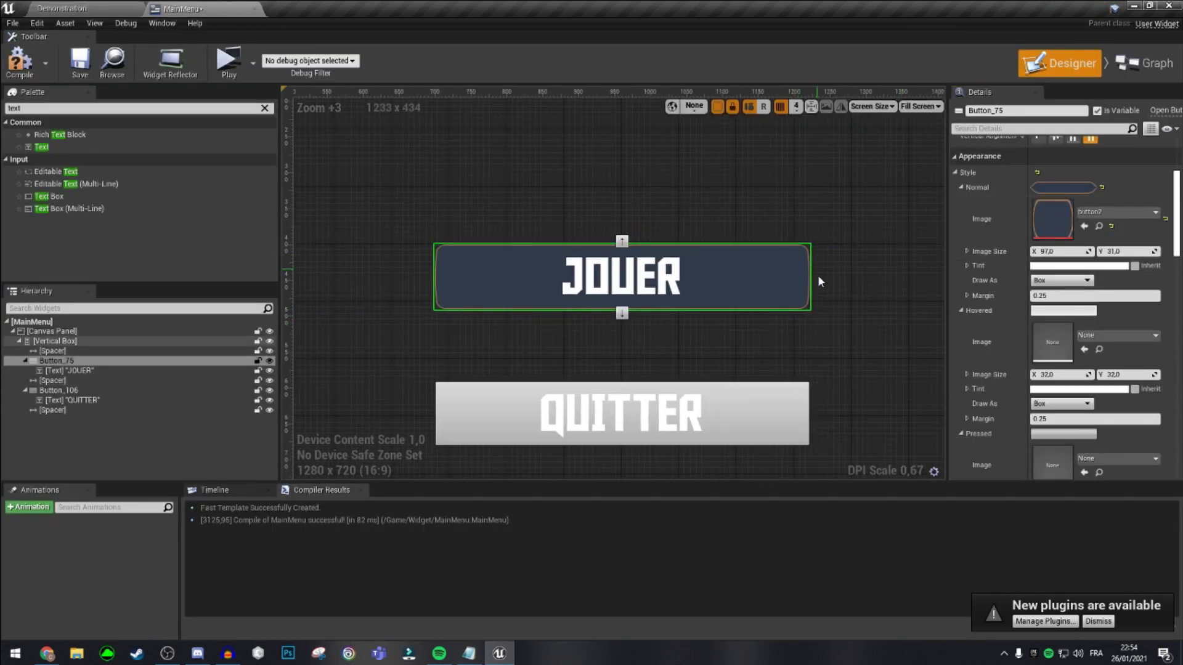
{"action": "scroll", "coordinate": [472, 268], "scroll_direction": "down", "scroll_amount": 2}
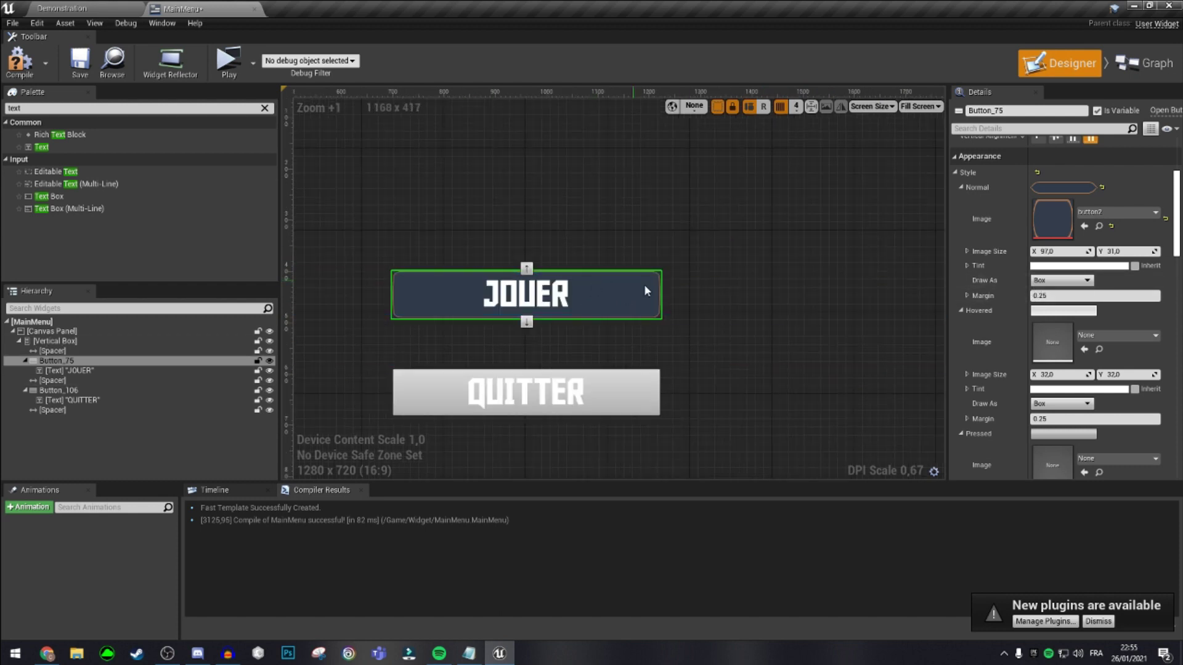
- Try a right padding of 600 on the JOUER button, set it back to 700, and check the button's edges
{"action": "scroll", "coordinate": [663, 290], "scroll_direction": "down", "scroll_amount": 3}
{"action": "left_click", "coordinate": [663, 289]}
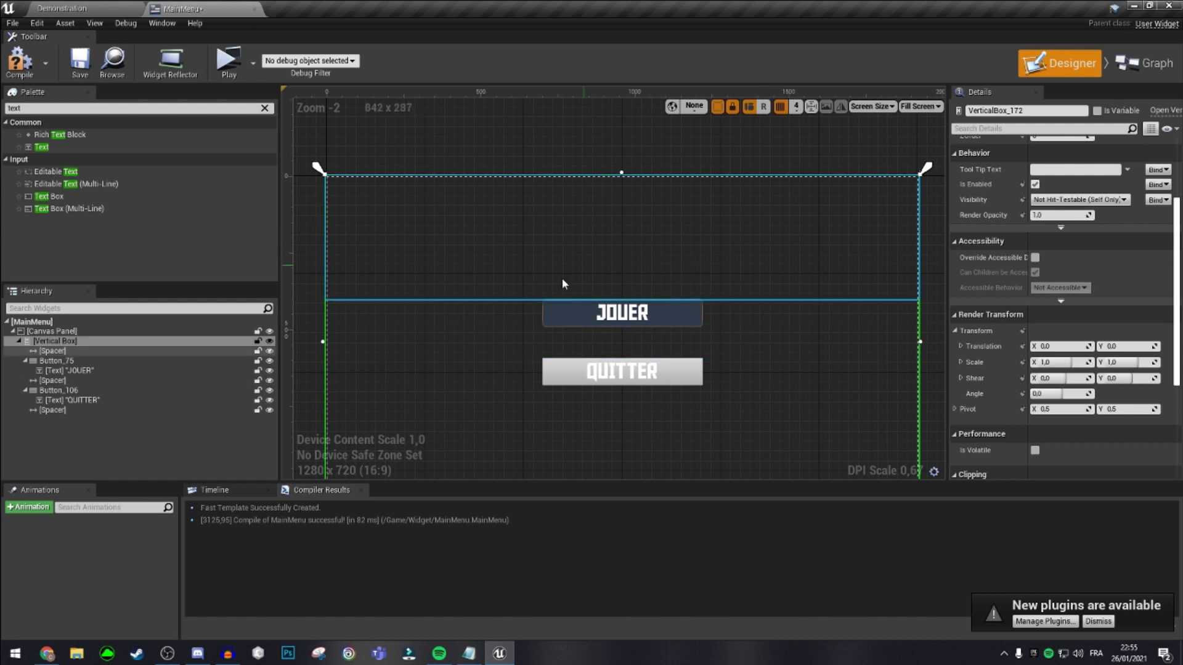
{"action": "left_click", "coordinate": [123, 363]}
{"action": "scroll", "coordinate": [1105, 283], "scroll_direction": "up", "scroll_amount": 4}
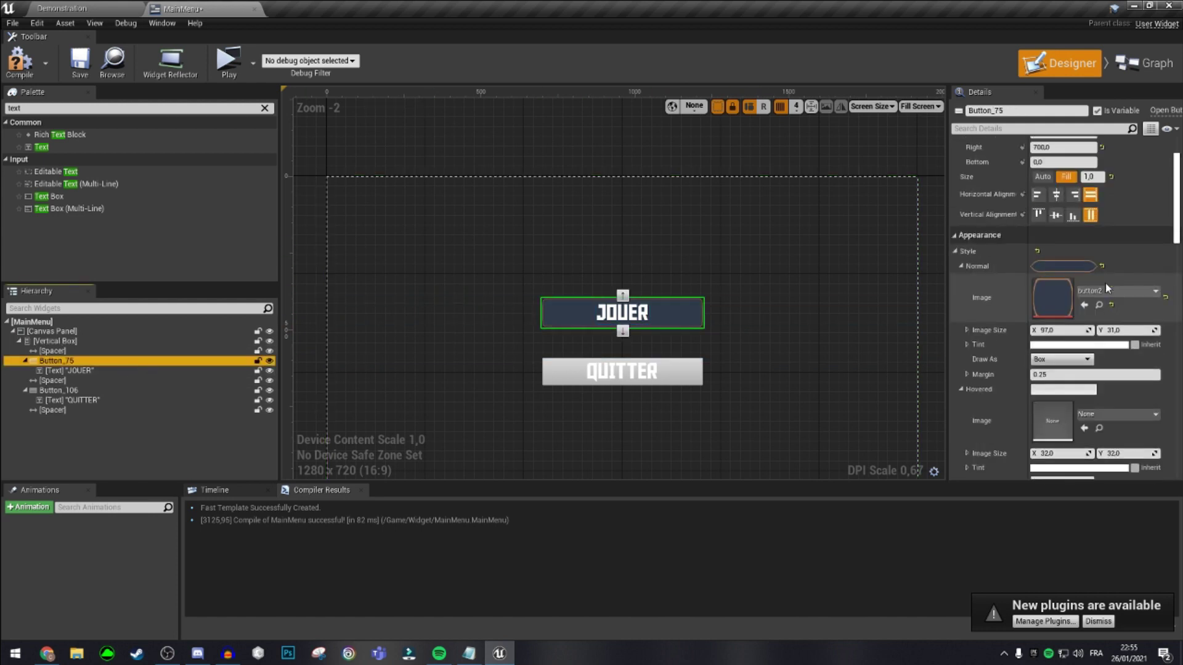
{"action": "left_click", "coordinate": [1072, 206]}
{"action": "type", "text": "600"}
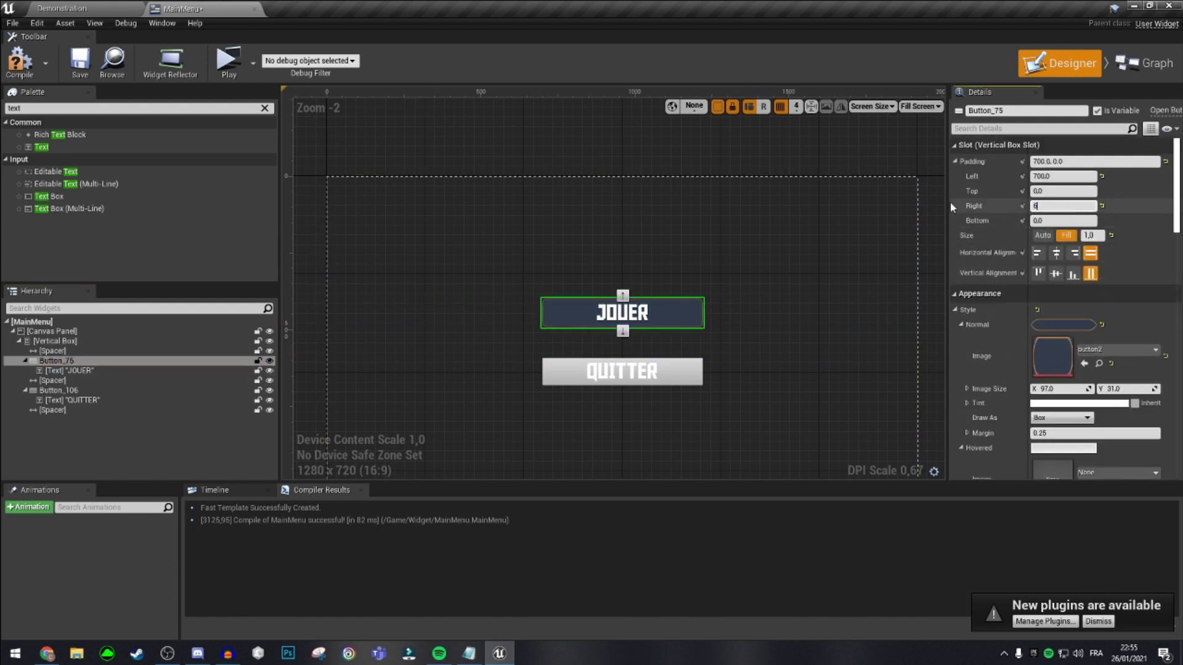
{"action": "key", "text": "Return"}
{"action": "type", "text": "700"}
{"action": "key", "text": "Return"}
{"action": "scroll", "coordinate": [468, 271], "scroll_direction": "up", "scroll_amount": 3}
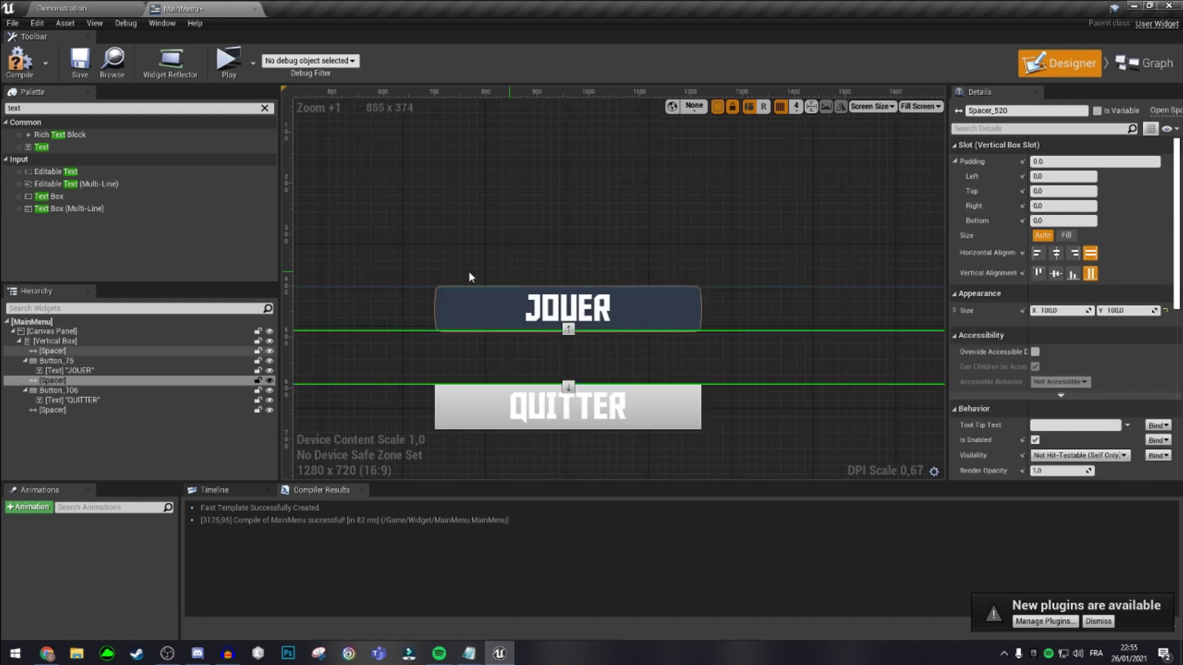
{"action": "left_click", "coordinate": [420, 329]}
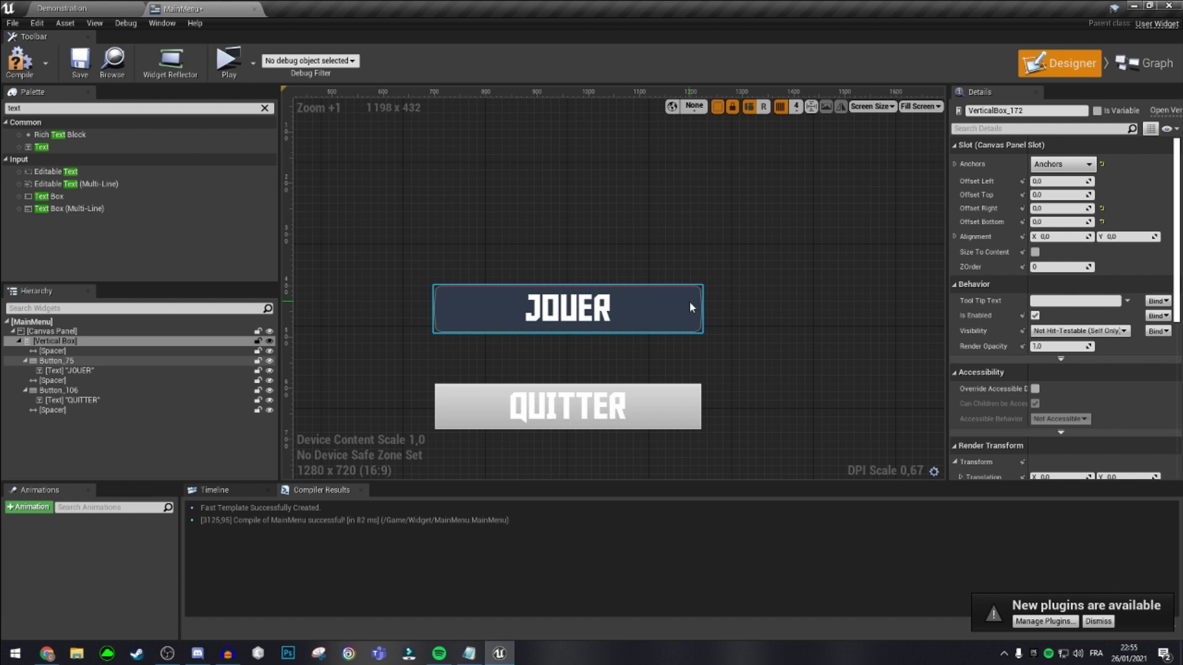
{"action": "scroll", "coordinate": [706, 334], "scroll_direction": "down", "scroll_amount": 4}
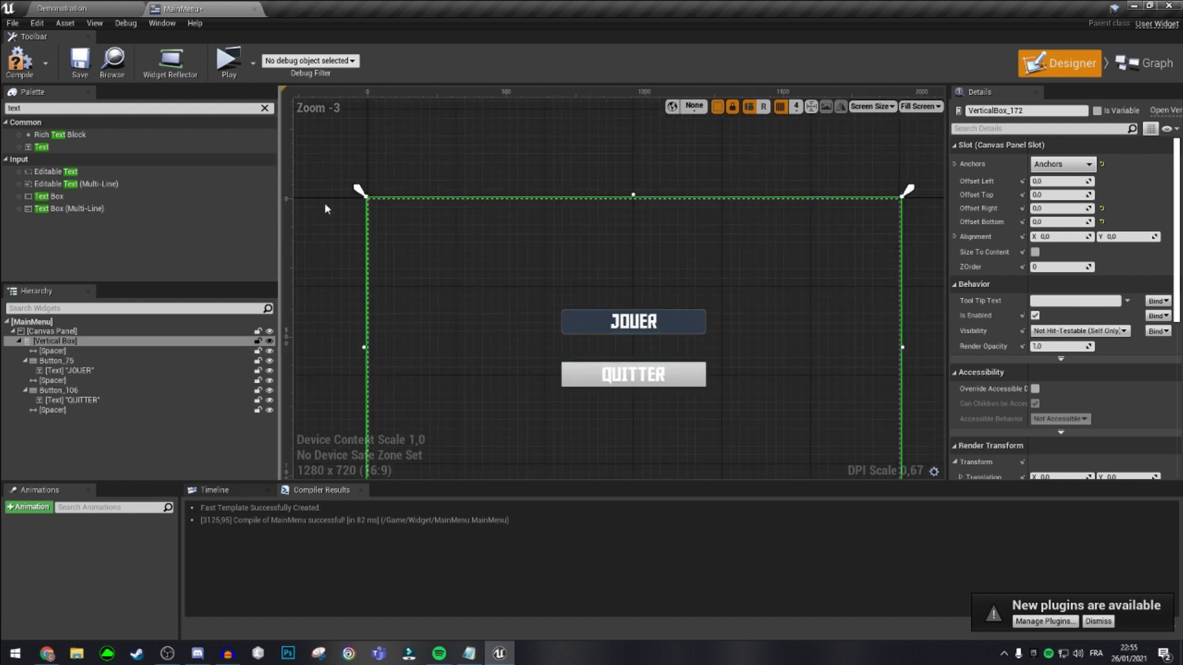
- Open the MainWidget widget from the project's Widget folder, examine its rounded buttons and close it
{"action": "left_click", "coordinate": [77, 8]}
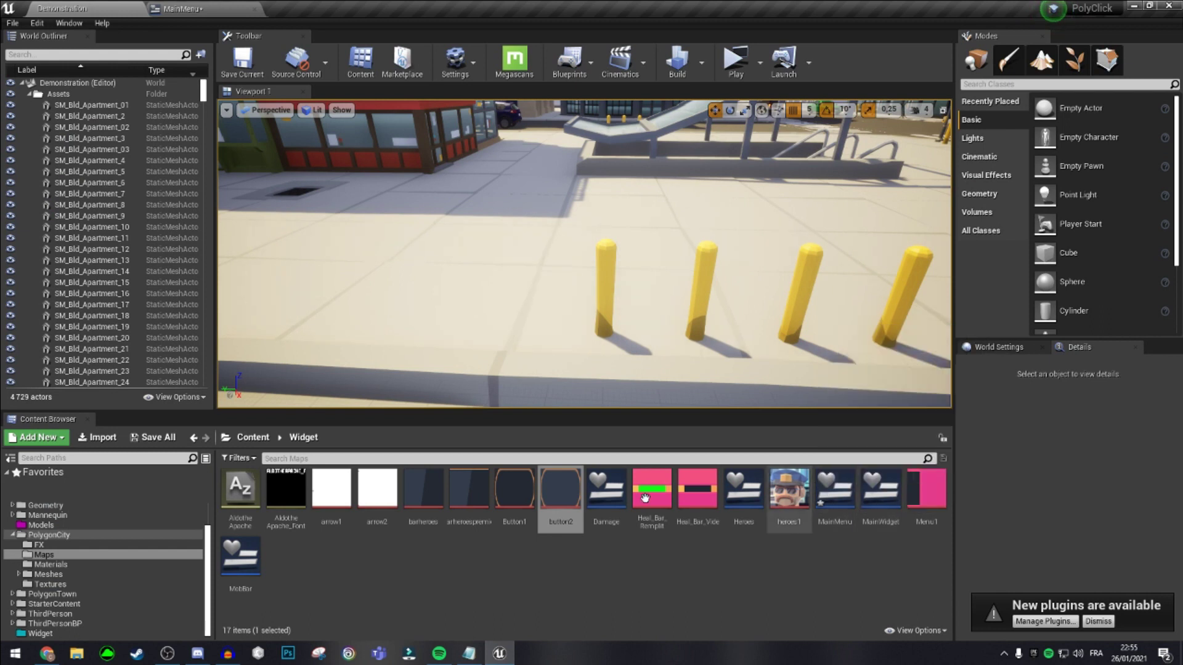
{"action": "left_click", "coordinate": [875, 513]}
{"action": "double_click", "coordinate": [872, 511]}
{"action": "scroll", "coordinate": [434, 253], "scroll_direction": "up", "scroll_amount": 8}
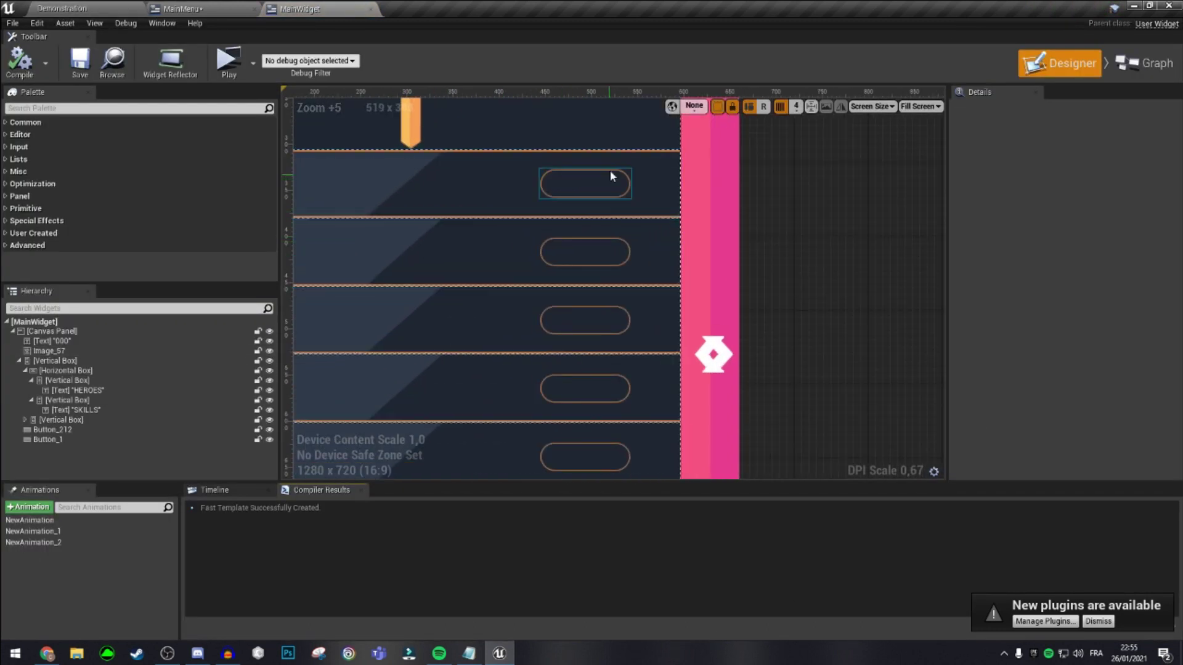
{"action": "left_click", "coordinate": [370, 9]}
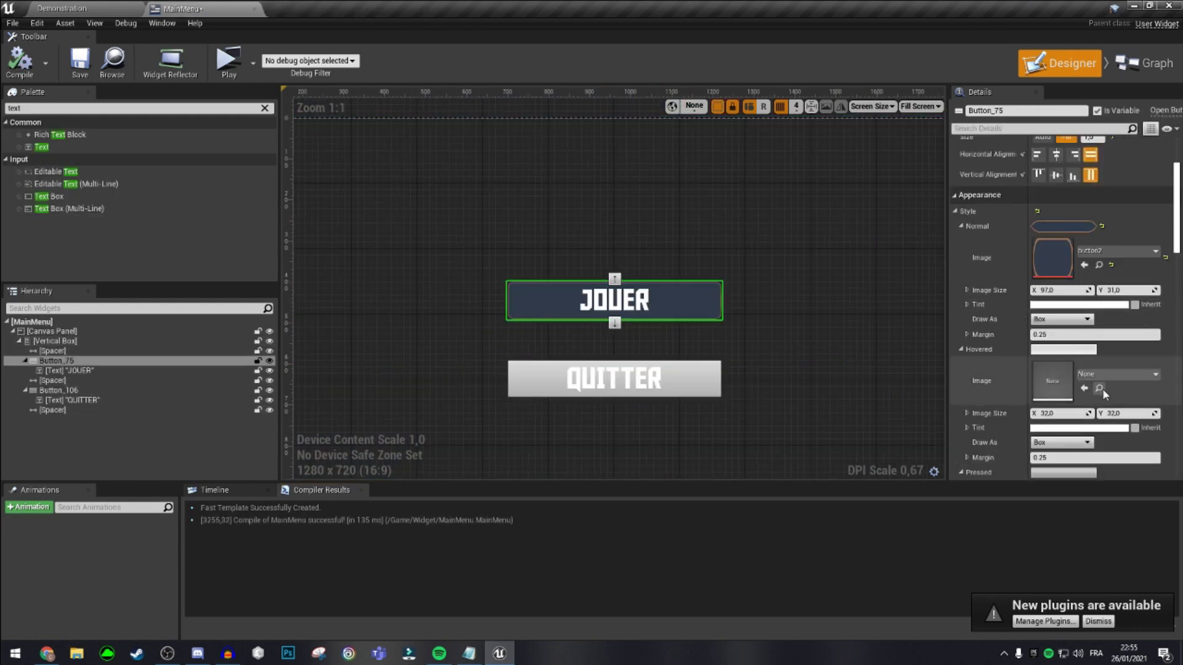
- Assign the button2 texture from the Widget folder as the Hovered and Pressed style images of the JOUER button
{"action": "left_click", "coordinate": [61, 8]}
{"action": "left_click", "coordinate": [571, 481]}
{"action": "left_click", "coordinate": [178, 8]}
{"action": "left_click", "coordinate": [1084, 388]}
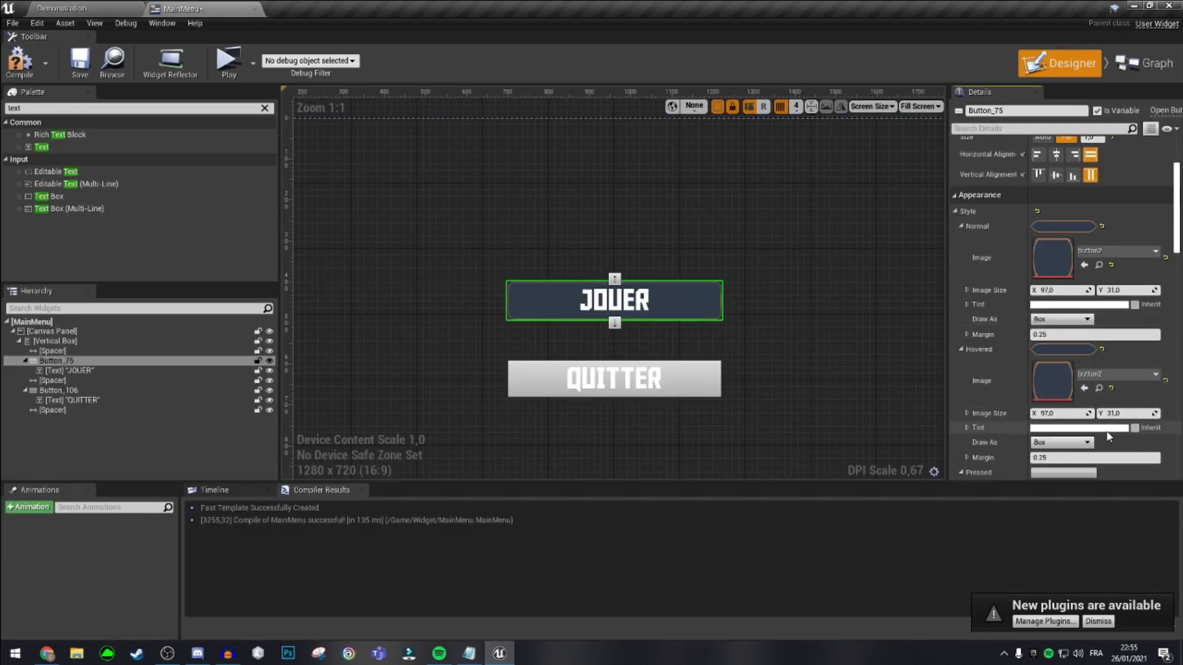
{"action": "scroll", "coordinate": [1100, 415], "scroll_direction": "down", "scroll_amount": 3}
{"action": "left_click", "coordinate": [1084, 413]}
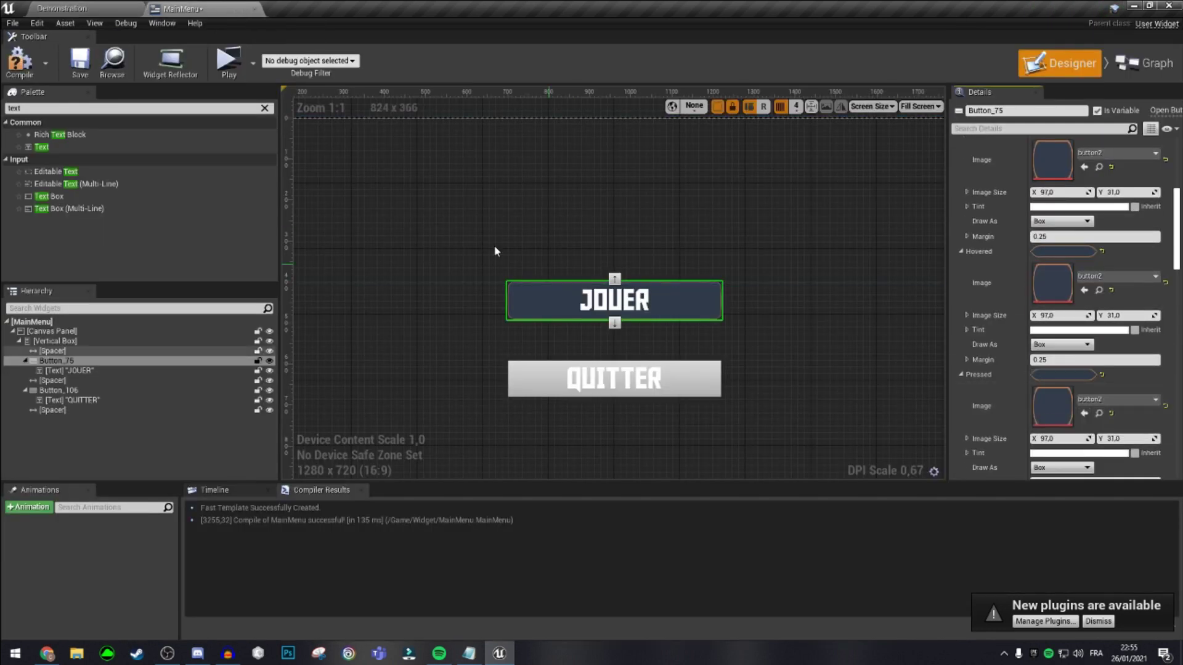
- Assign the Button1 texture as the Pressed and Hovered style images of the JOUER button and compile the widget
{"action": "left_click", "coordinate": [99, 8]}
{"action": "left_click", "coordinate": [514, 482]}
{"action": "left_click", "coordinate": [191, 9]}
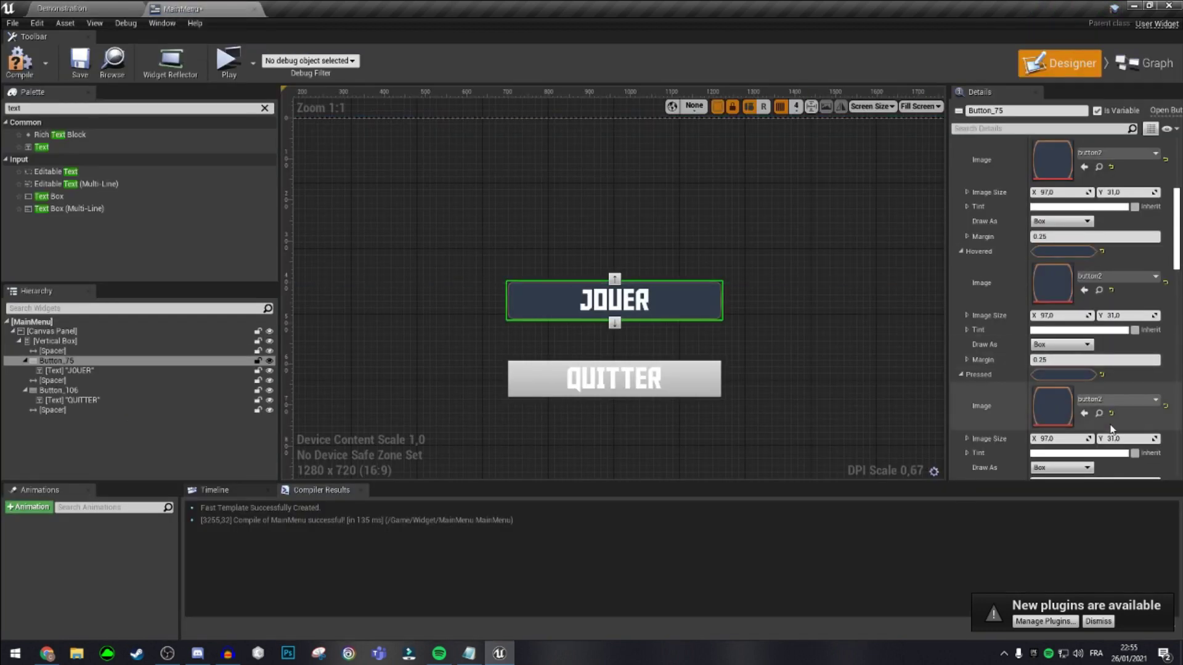
{"action": "left_click", "coordinate": [1084, 413]}
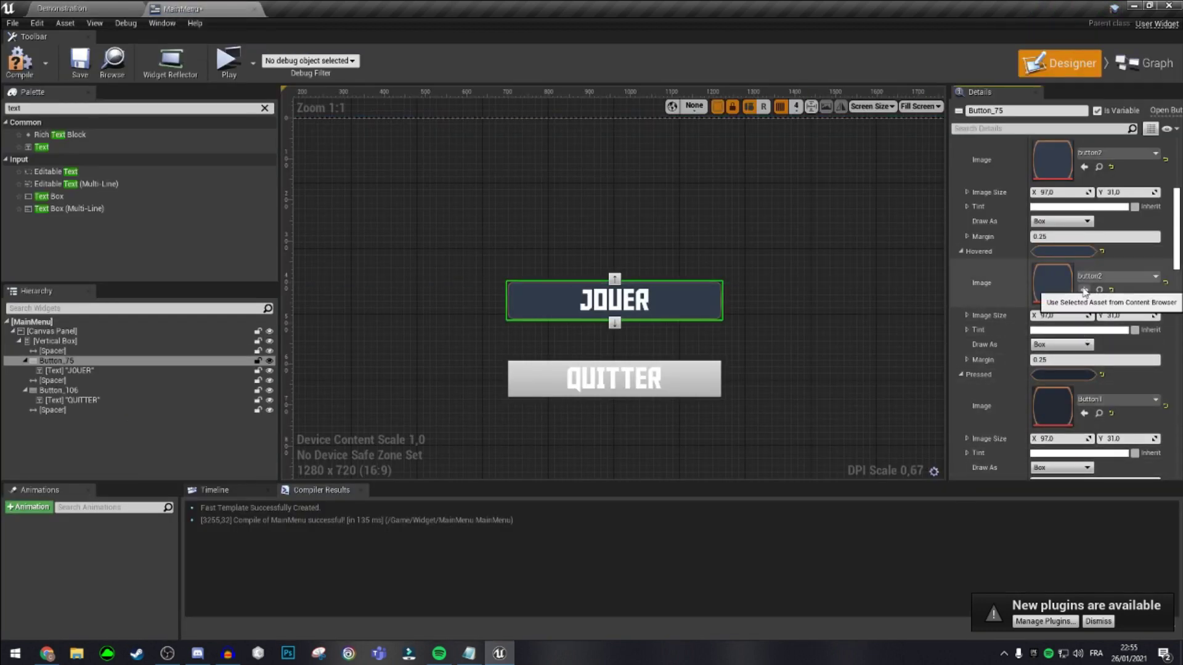
{"action": "left_click", "coordinate": [1084, 291]}
{"action": "left_click", "coordinate": [19, 62]}
- Select the QUITTER button and assign the Button1 texture as its Pressed and Hovered style images
{"action": "left_click", "coordinate": [61, 8]}
{"action": "left_click", "coordinate": [174, 9]}
{"action": "left_click", "coordinate": [678, 378]}
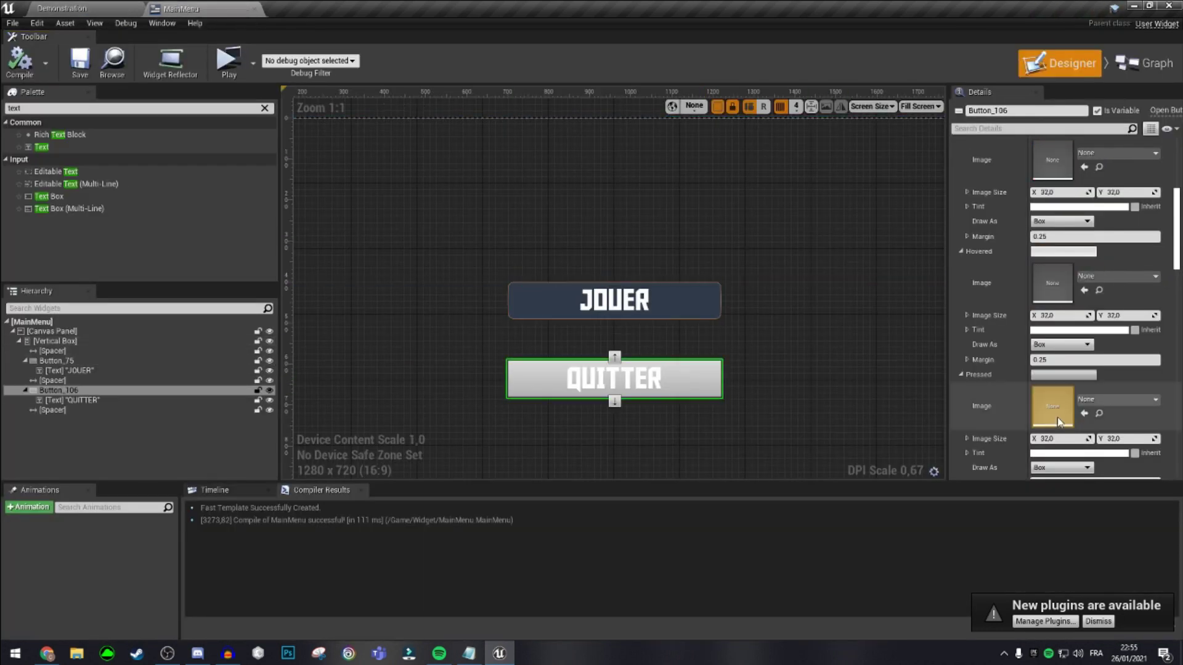
{"action": "left_click", "coordinate": [1084, 413]}
{"action": "left_click", "coordinate": [1085, 290]}
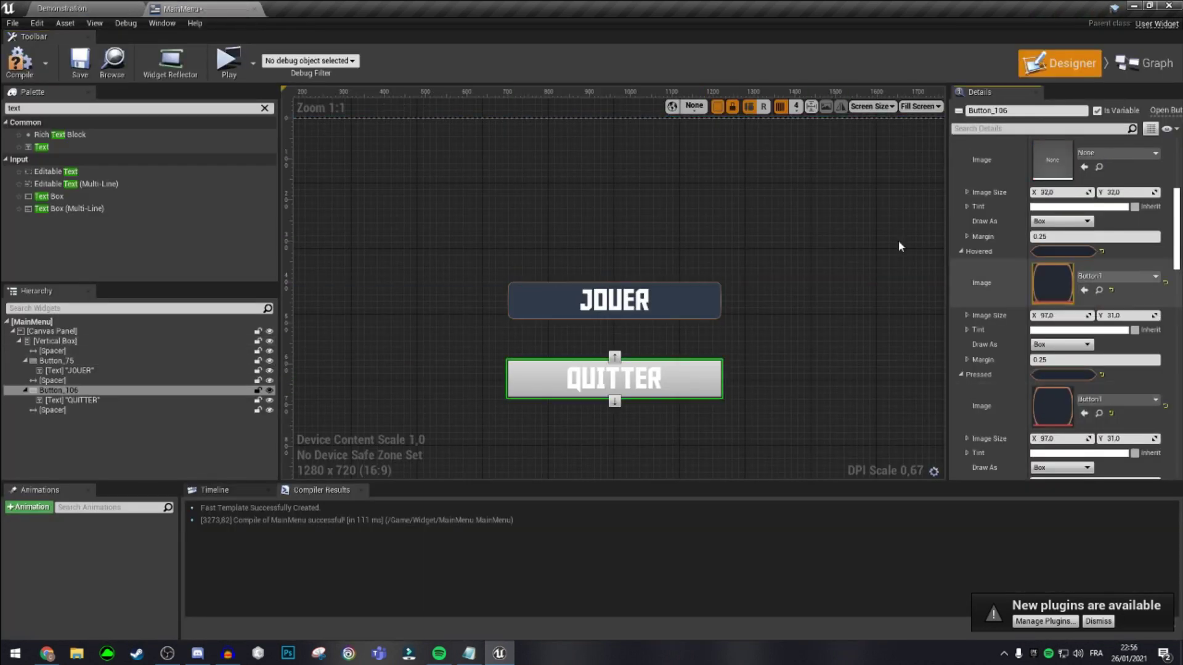
- Assign the button2 texture as the Normal style image of the QUITTER button, then compile and save the widget
{"action": "left_click", "coordinate": [87, 8]}
{"action": "left_click", "coordinate": [184, 10]}
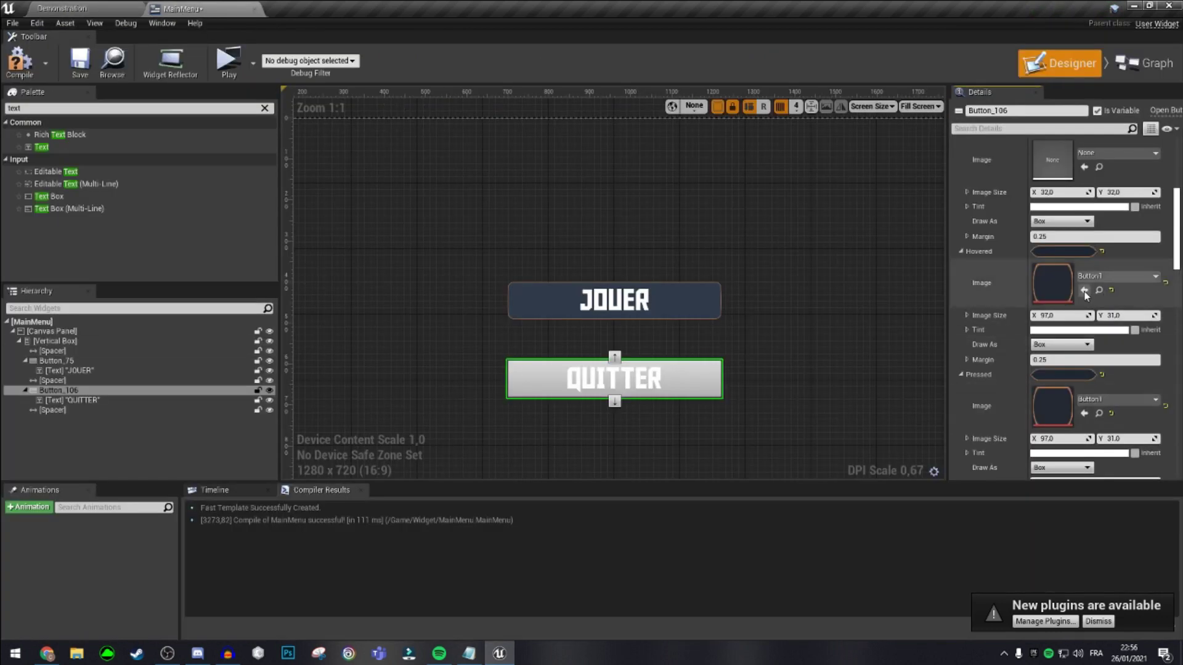
{"action": "left_click", "coordinate": [102, 9]}
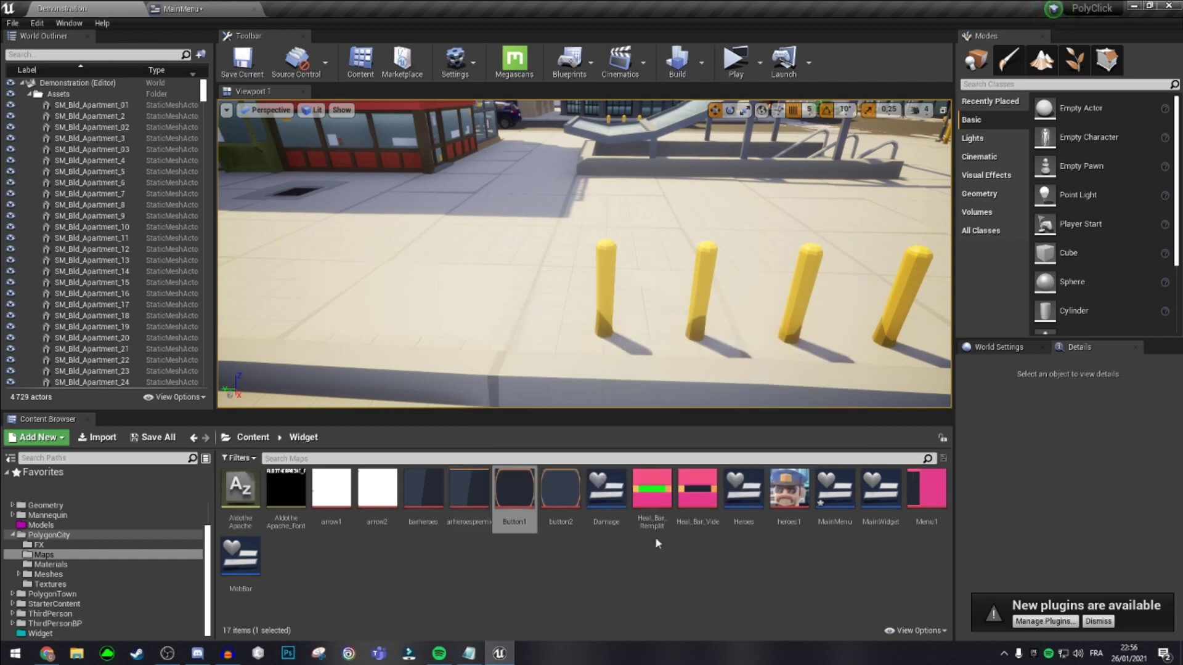
{"action": "left_click", "coordinate": [577, 471]}
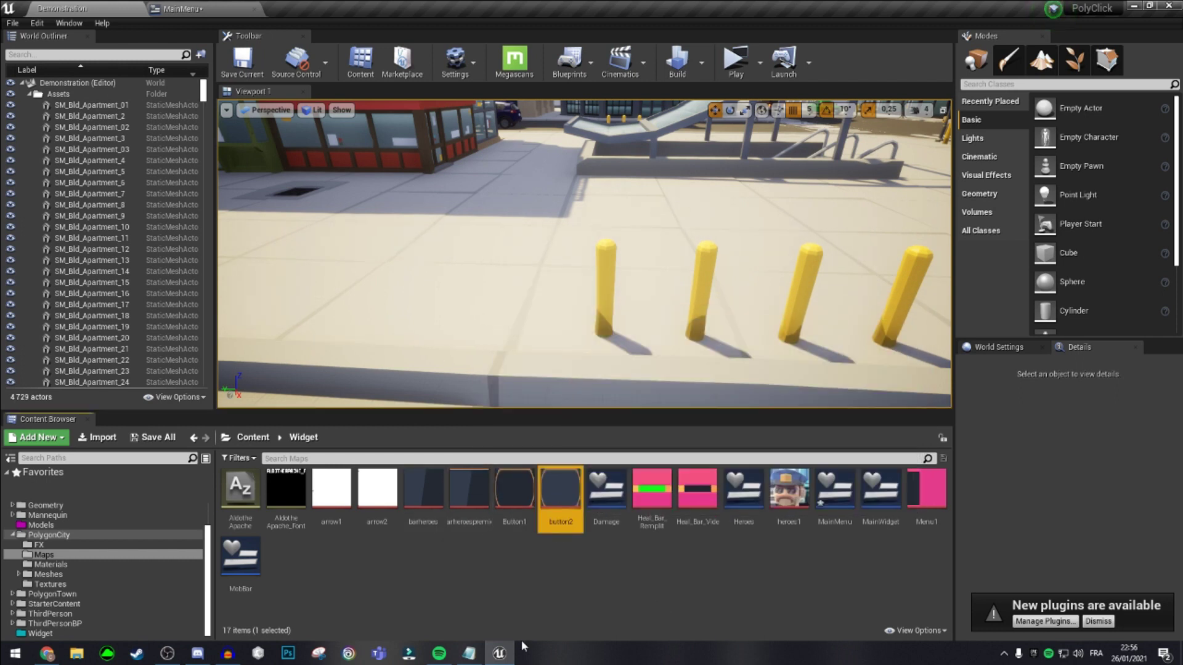
{"action": "left_click", "coordinate": [184, 8]}
{"action": "left_click", "coordinate": [1084, 166]}
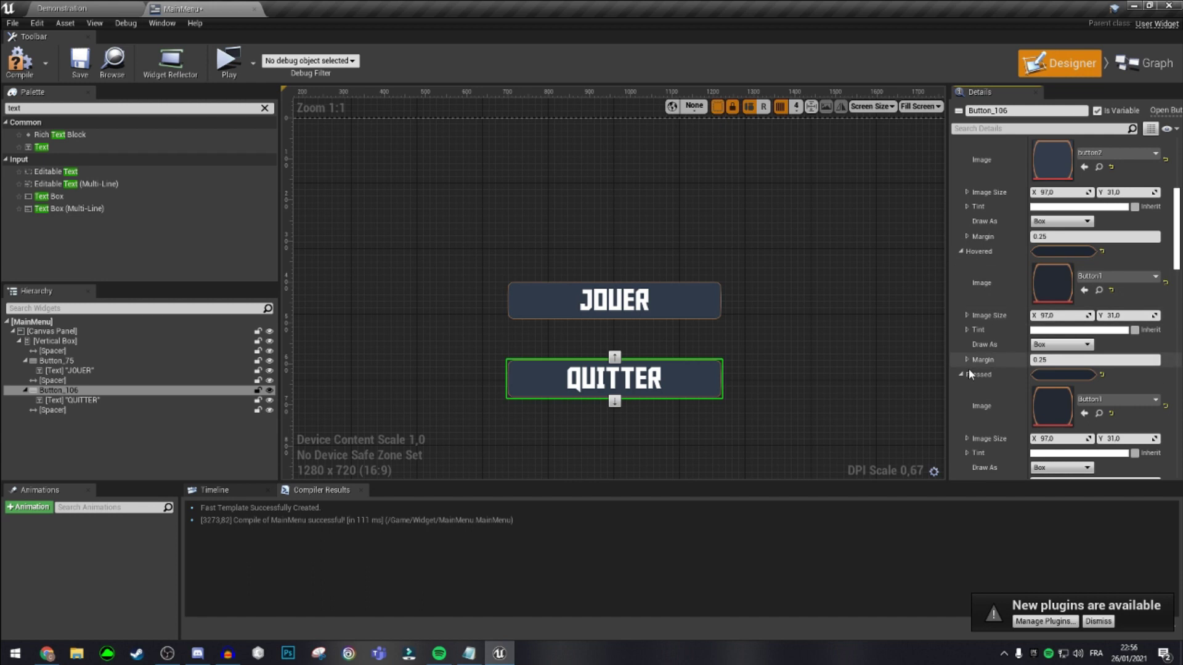
{"action": "left_click", "coordinate": [23, 66]}
{"action": "left_click", "coordinate": [80, 61]}
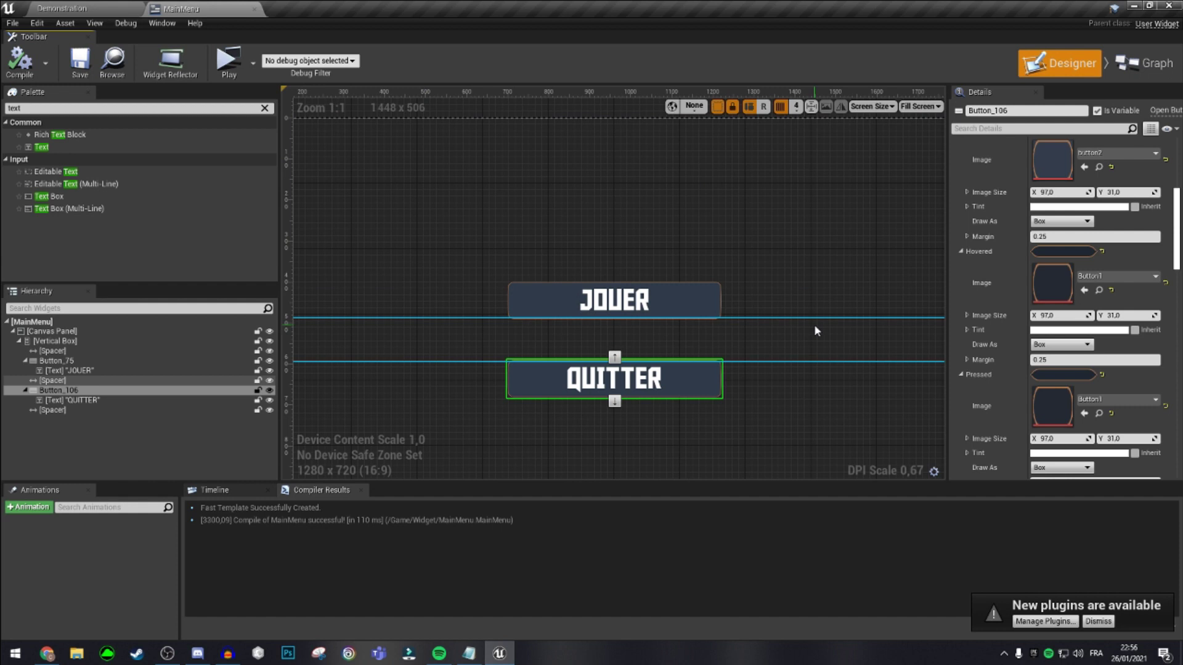
- Create a level named MainMenuMap in the project's Content folder and open it
{"action": "left_click", "coordinate": [48, 7]}
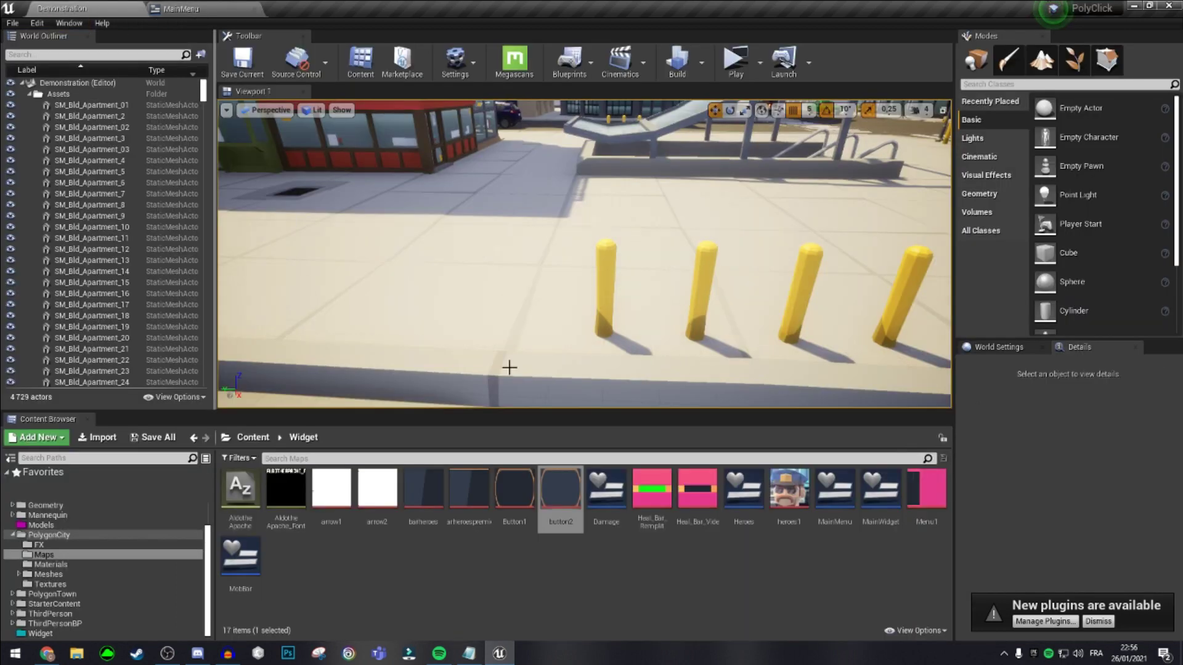
{"action": "left_click", "coordinate": [253, 437]}
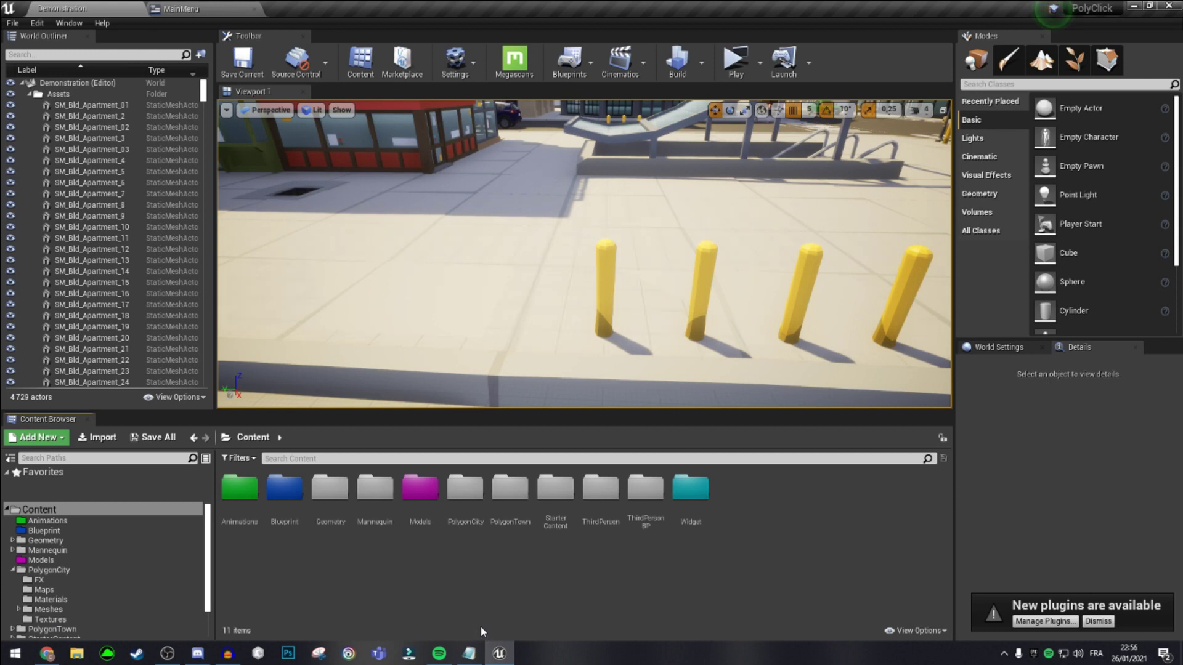
{"action": "right_click", "coordinate": [758, 532]}
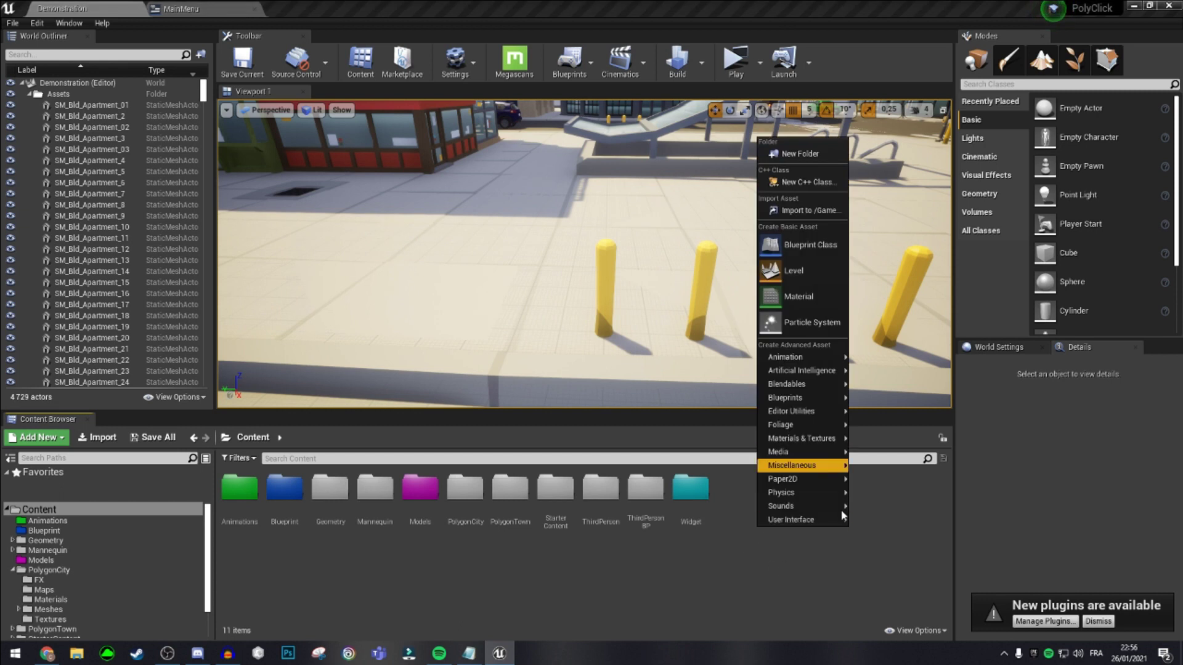
{"action": "left_click", "coordinate": [797, 279]}
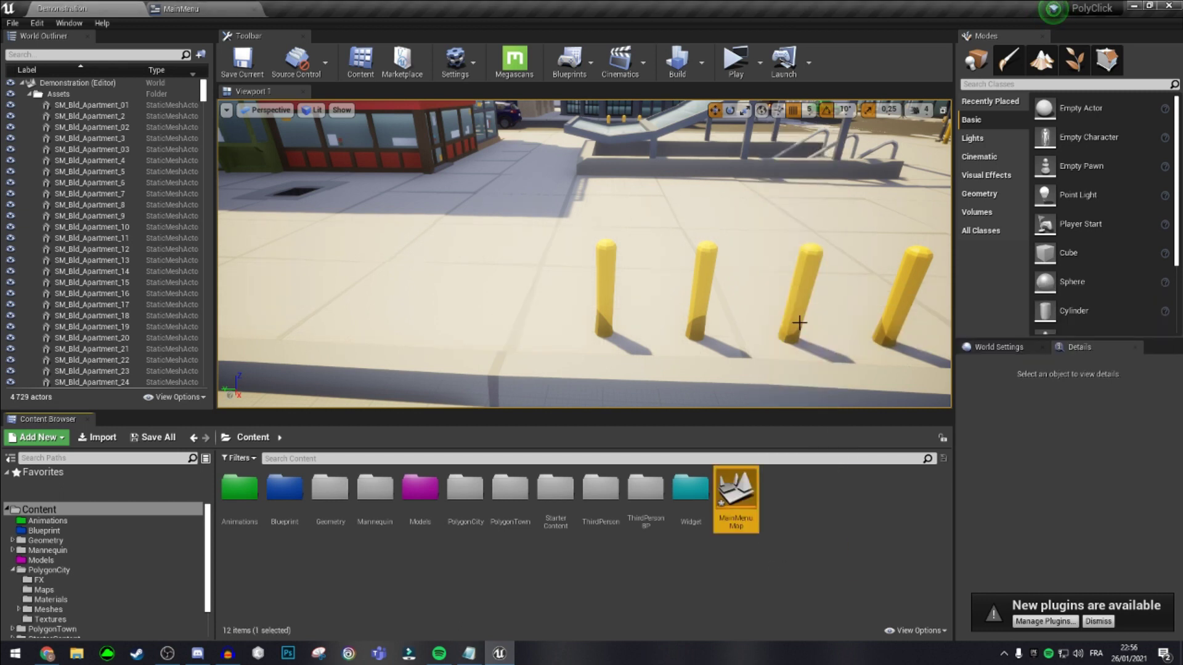
{"action": "double_click", "coordinate": [756, 528]}
{"action": "left_click", "coordinate": [647, 441]}
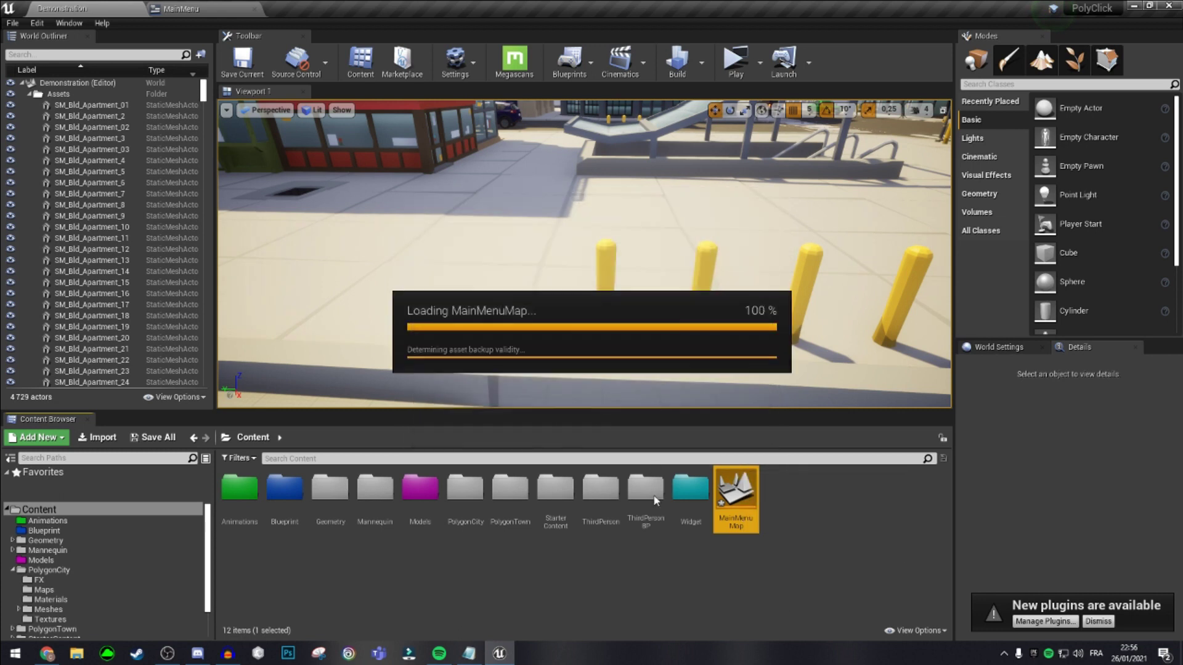
- Try to delete the open MainMenuMap level, then create a new level from the Default template
{"action": "key", "text": "Delete"}
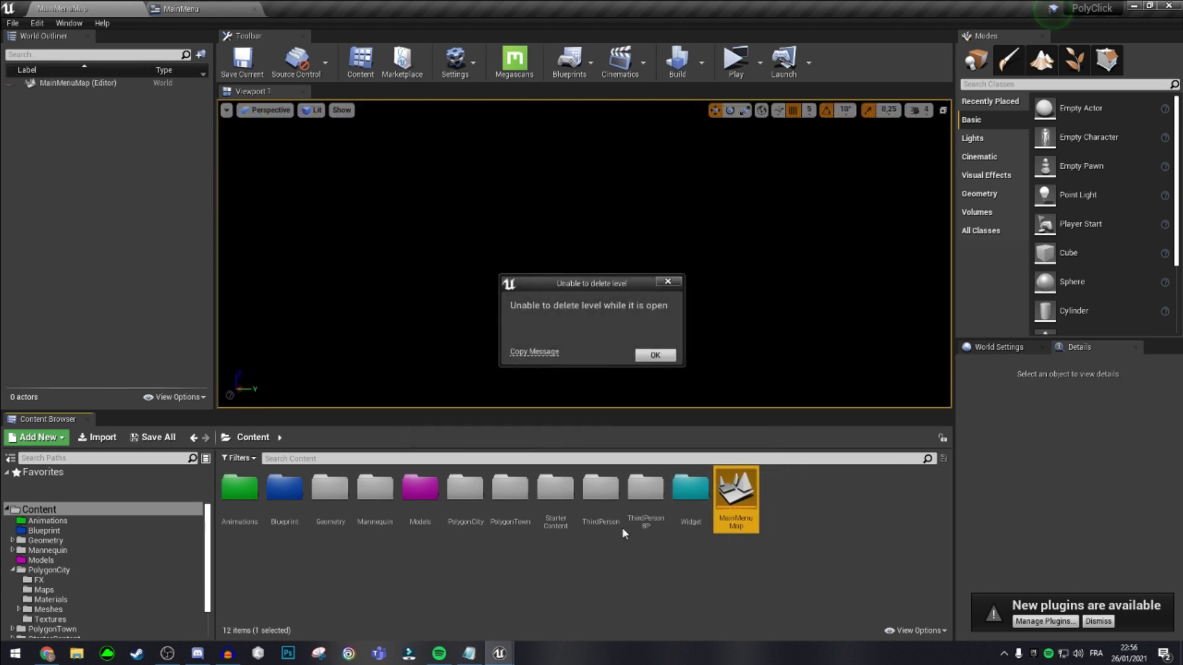
{"action": "left_click", "coordinate": [648, 354]}
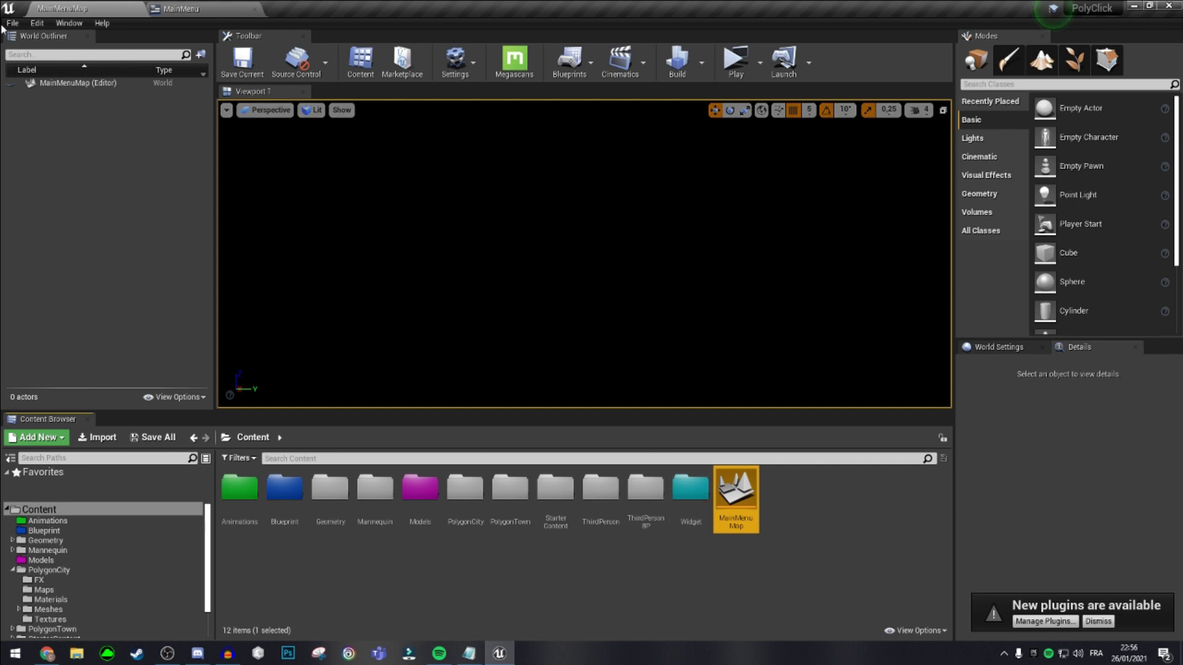
{"action": "left_click", "coordinate": [9, 23]}
{"action": "left_click", "coordinate": [44, 46]}
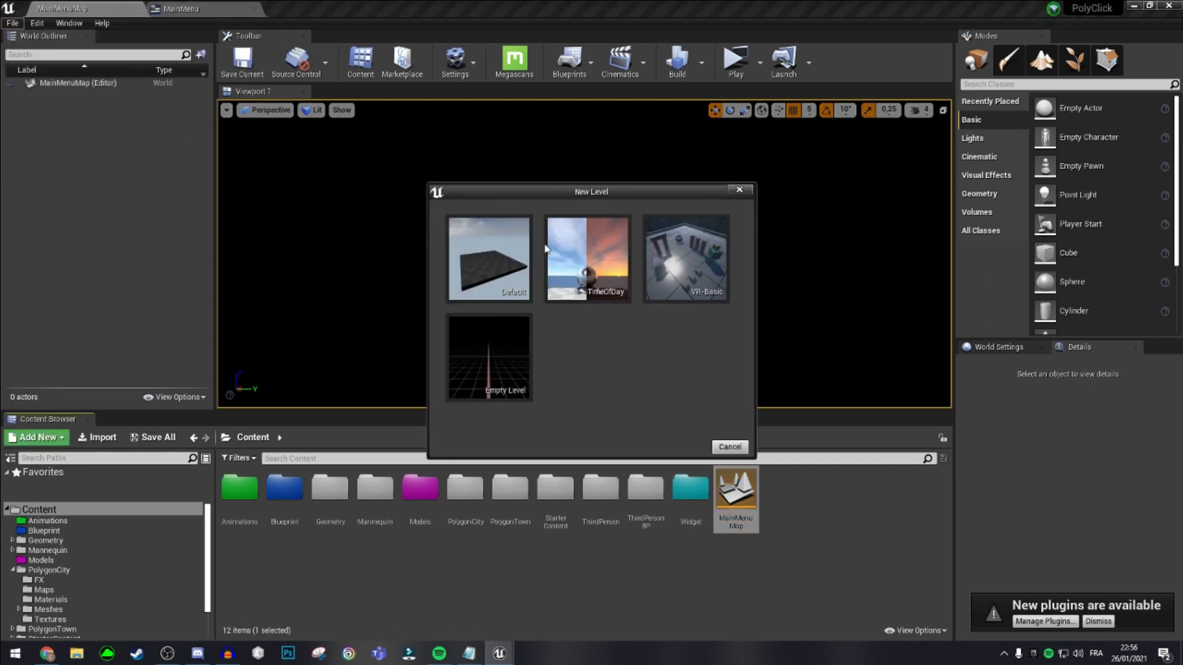
{"action": "left_click", "coordinate": [657, 311]}
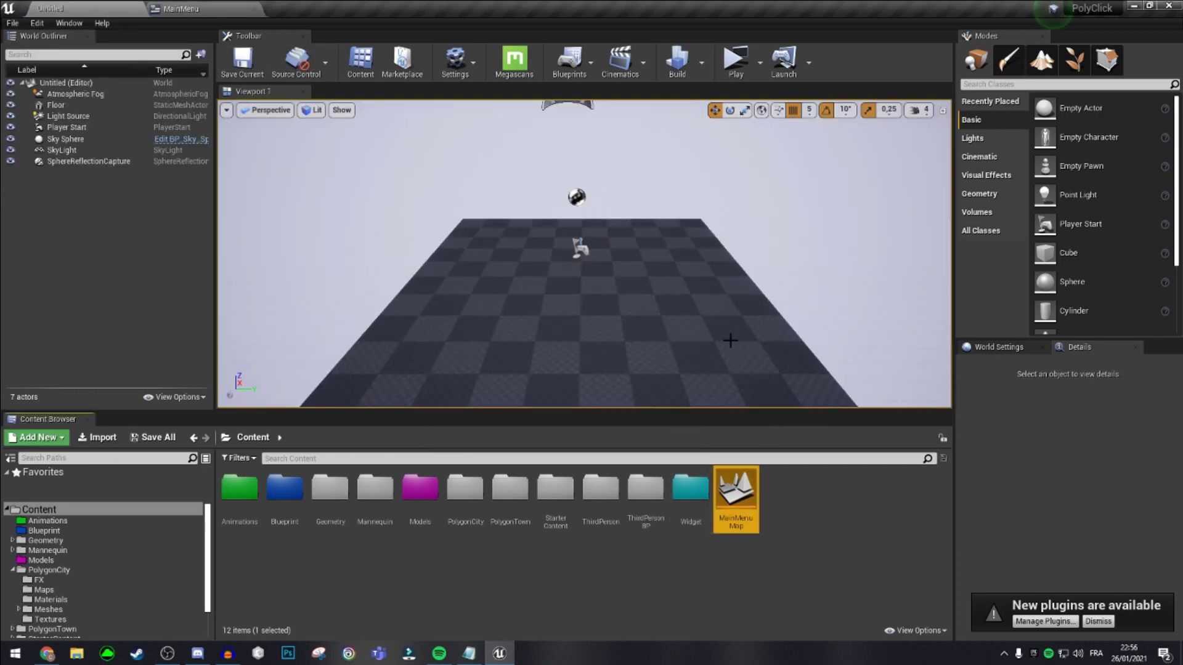
- Delete the empty MainMenuMap level from the Content folder
{"action": "left_click", "coordinate": [735, 493]}
{"action": "key", "text": "Delete"}
{"action": "left_click", "coordinate": [550, 525]}
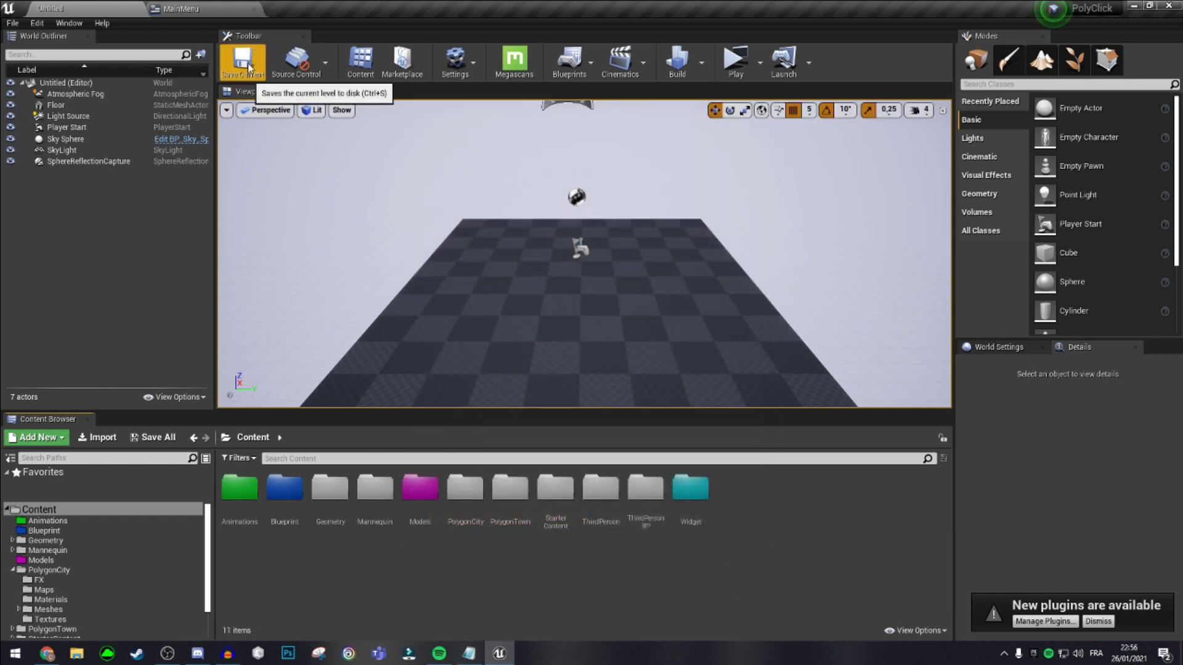
- Save the current untitled level as MainMenuMap in the project's Maps folder
{"action": "left_click", "coordinate": [242, 62]}
{"action": "left_click", "coordinate": [360, 521]}
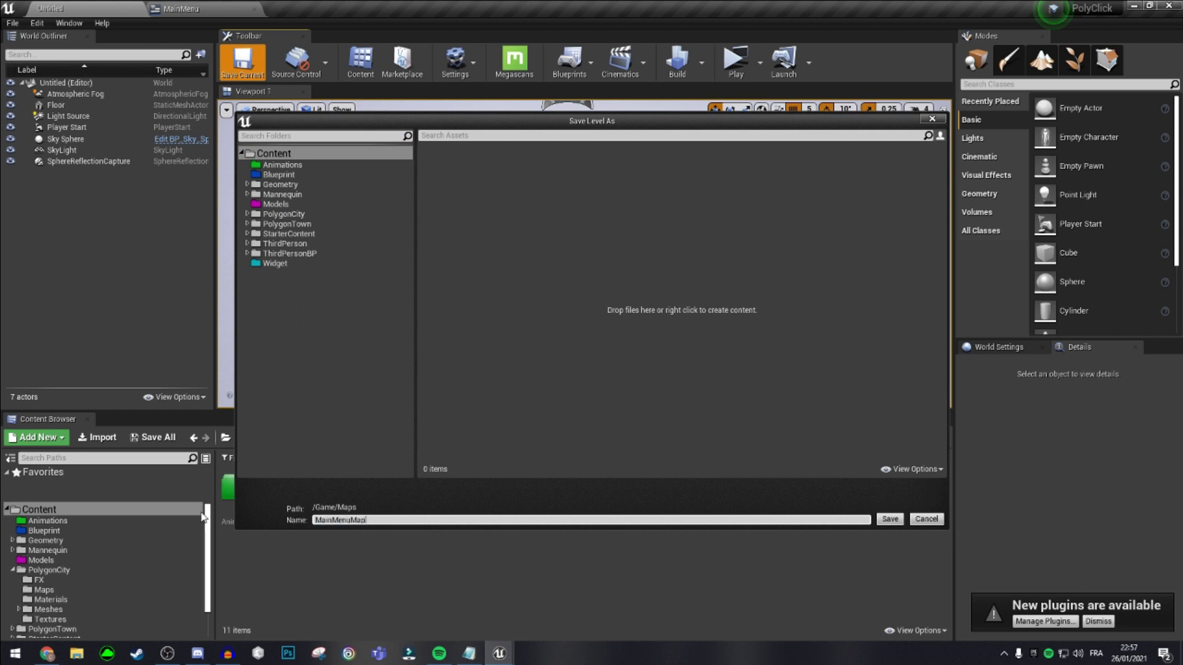
{"action": "key", "text": "Return"}
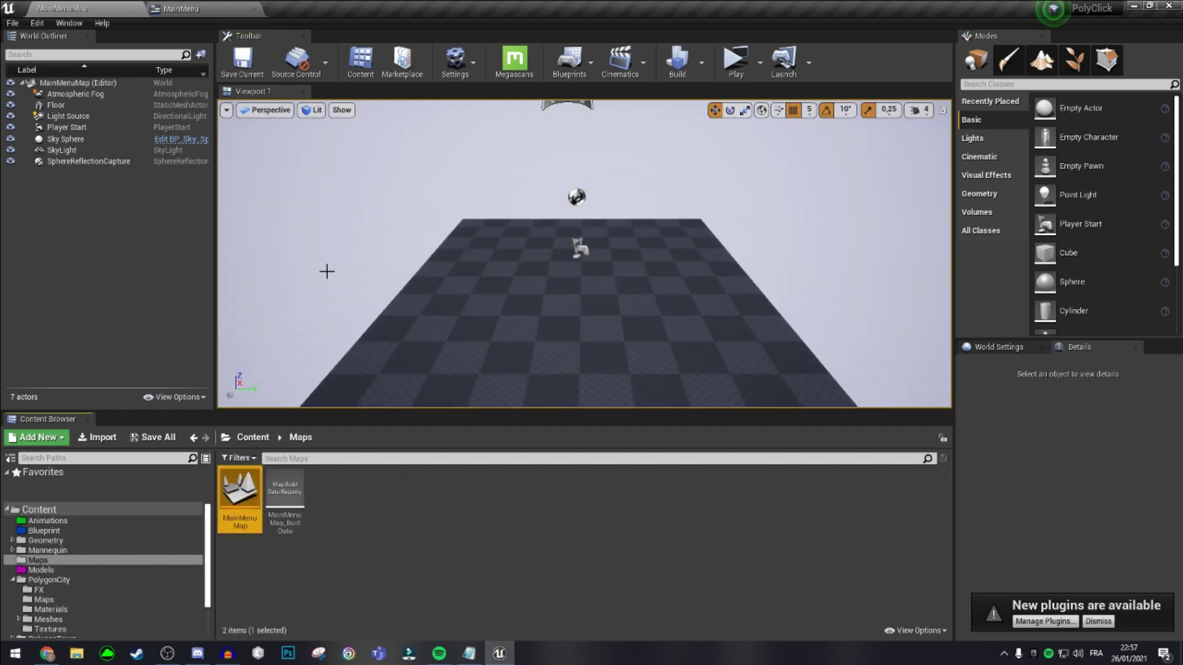
- Preview the MainMenuMap level, move the Player Start to X -375 near the floor's edge, and preview the level again
{"action": "scroll", "coordinate": [554, 310], "scroll_direction": "down", "scroll_amount": 4}
{"action": "scroll", "coordinate": [555, 311], "scroll_direction": "up", "scroll_amount": 5}
{"action": "left_click", "coordinate": [736, 60]}
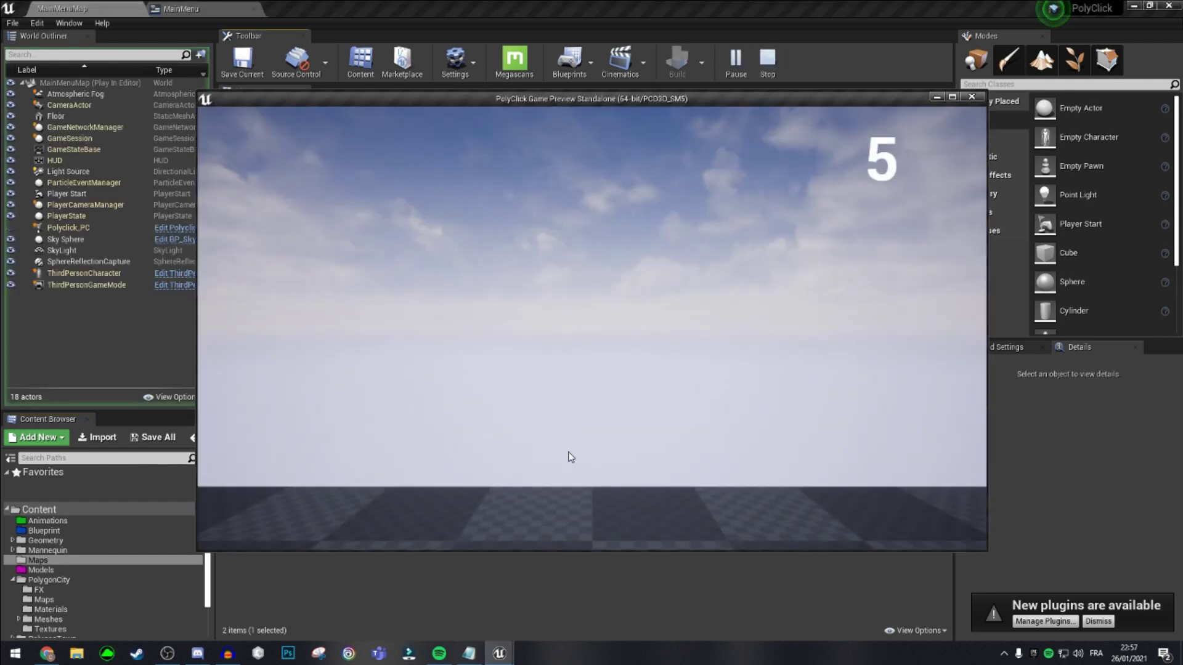
{"action": "key", "text": "Escape"}
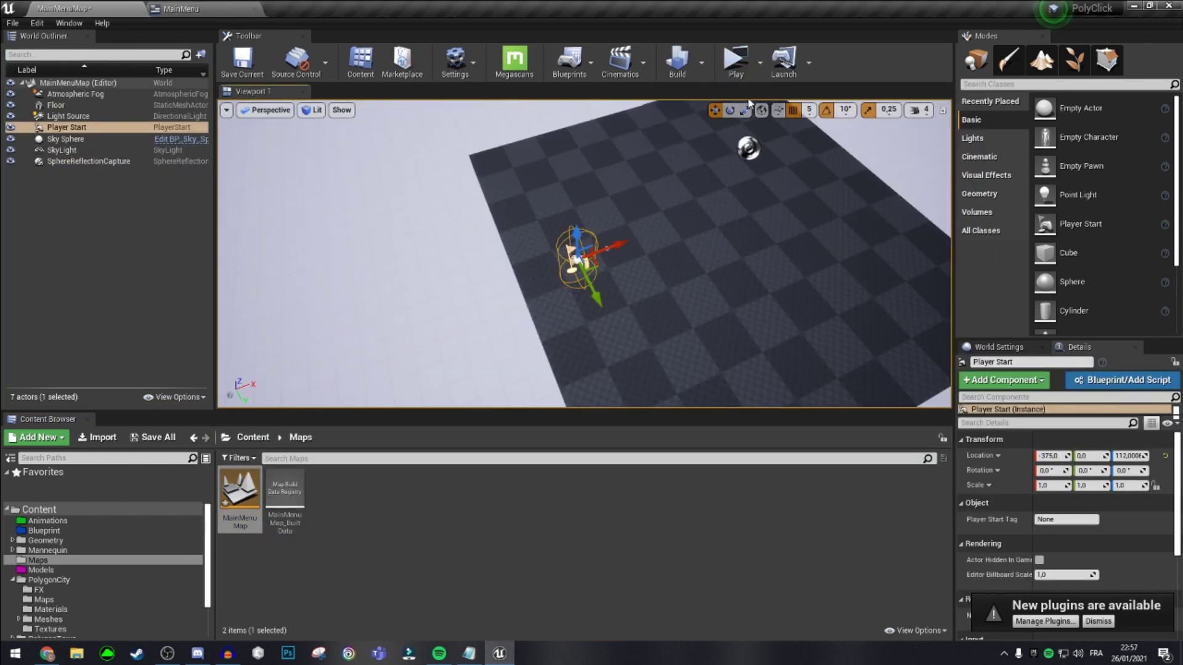
{"action": "left_click", "coordinate": [736, 61]}
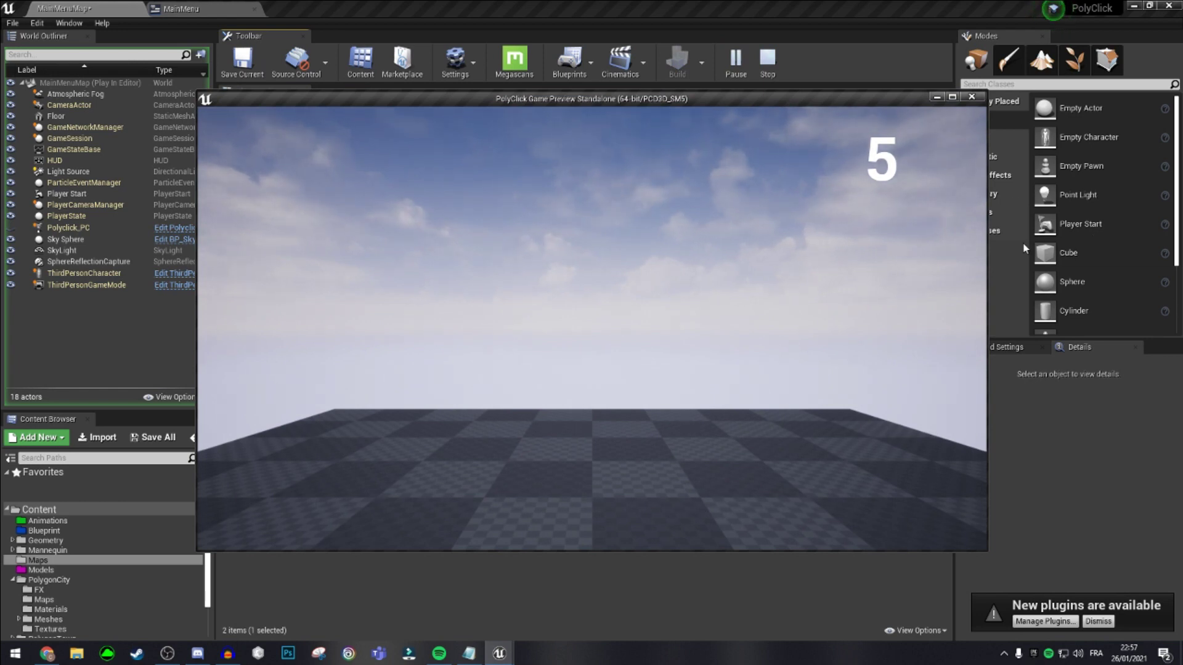
- Close the preview, cut the Create Main Widget and Add to Viewport nodes from the ThirdPersonCharacter event graph, and save the blueprint
{"action": "left_click", "coordinate": [971, 97]}
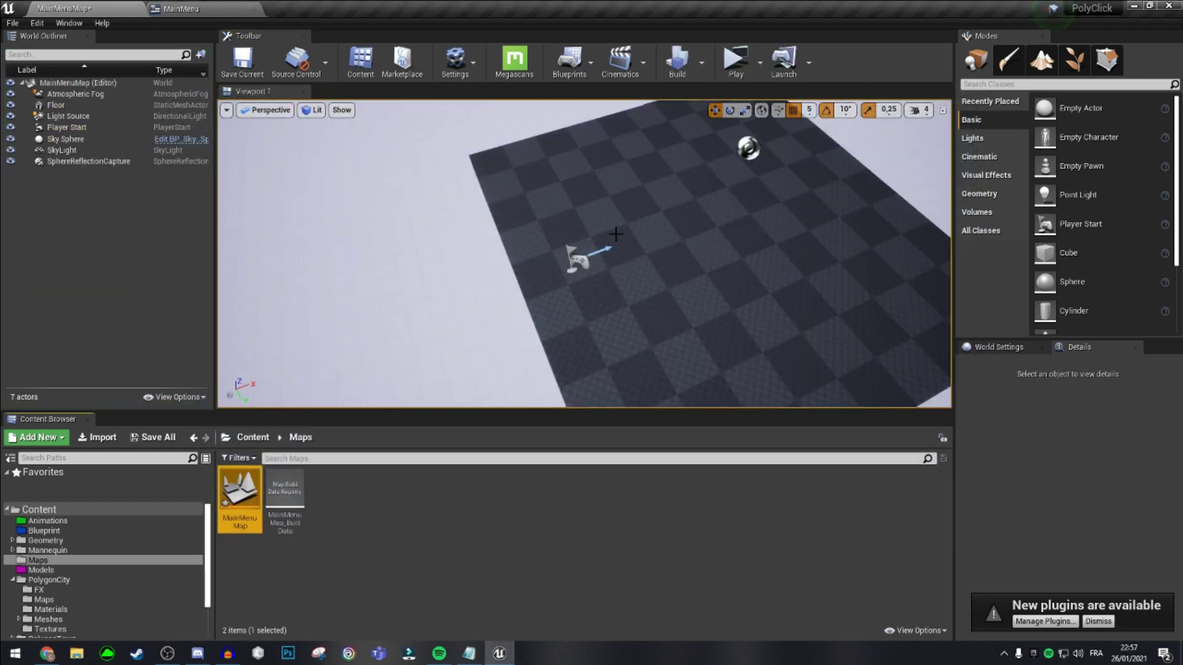
{"action": "left_click", "coordinate": [256, 437]}
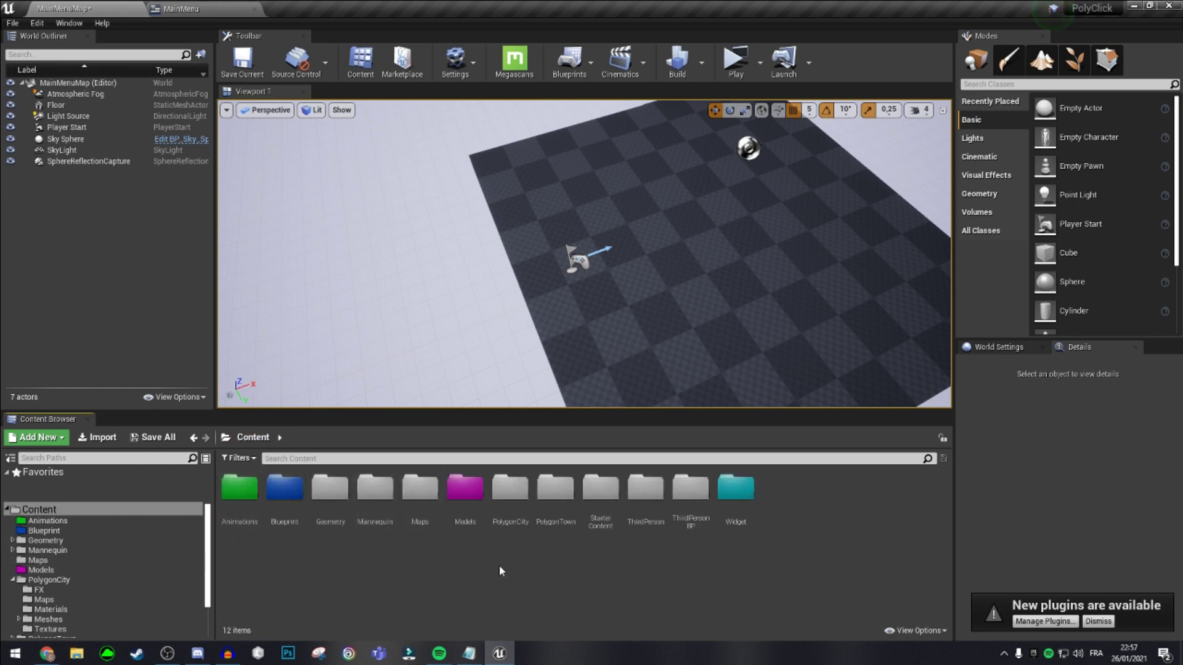
{"action": "double_click", "coordinate": [283, 499]}
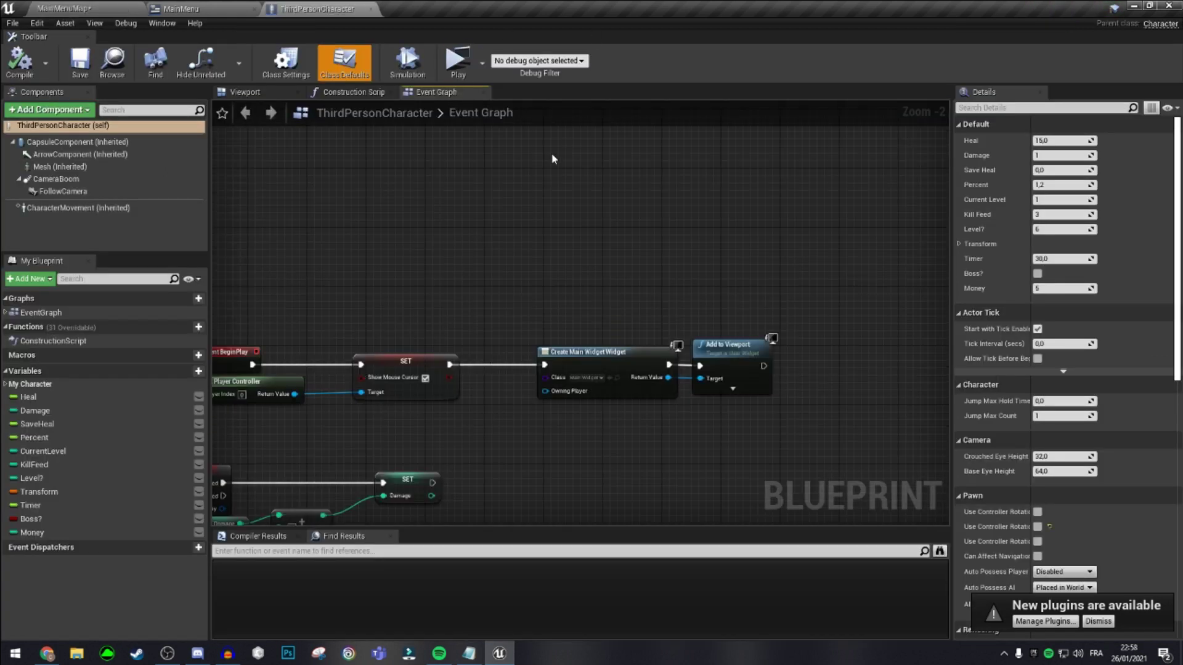
{"action": "left_click_drag", "start_coordinate": [581, 278], "coordinate": [727, 405]}
{"action": "key", "text": "Delete"}
{"action": "left_click", "coordinate": [74, 67]}
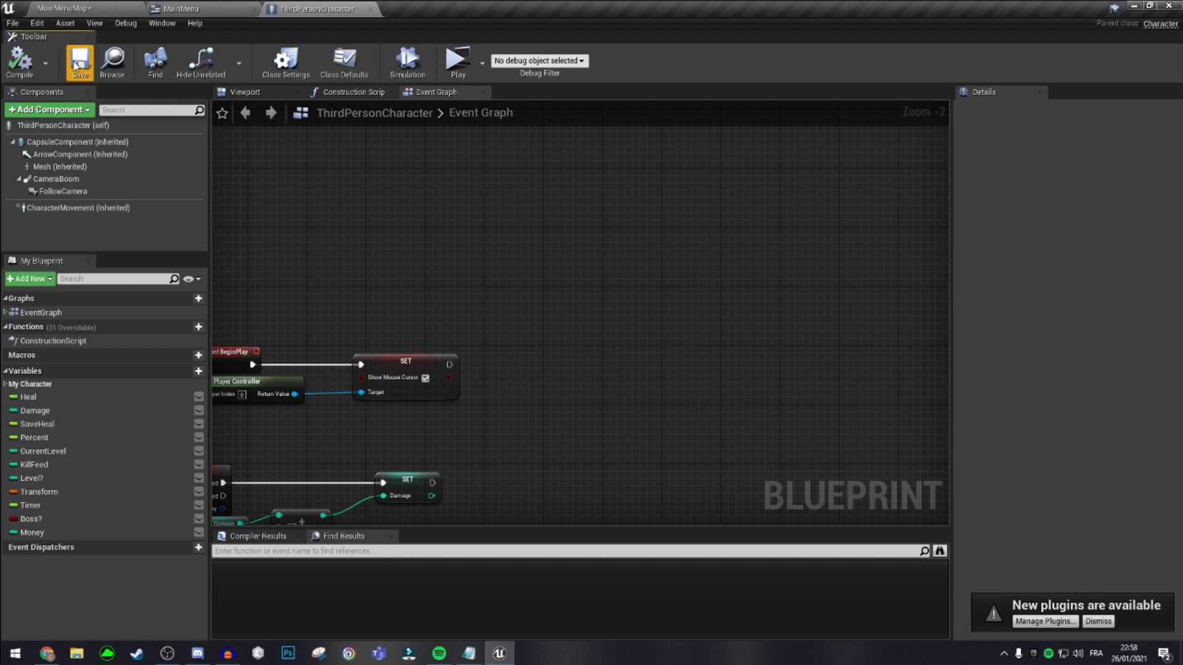
- Preview the MainMenuMap level to check it without the main game widget, and close the preview
{"action": "left_click", "coordinate": [163, 8]}
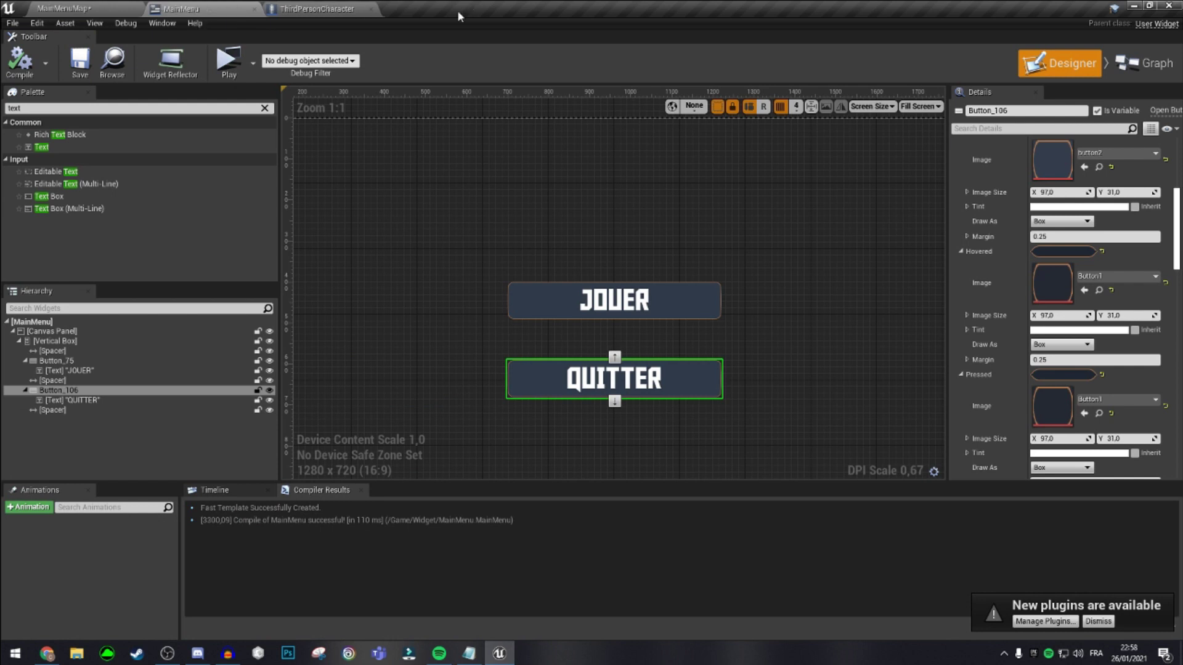
{"action": "left_click", "coordinate": [59, 7]}
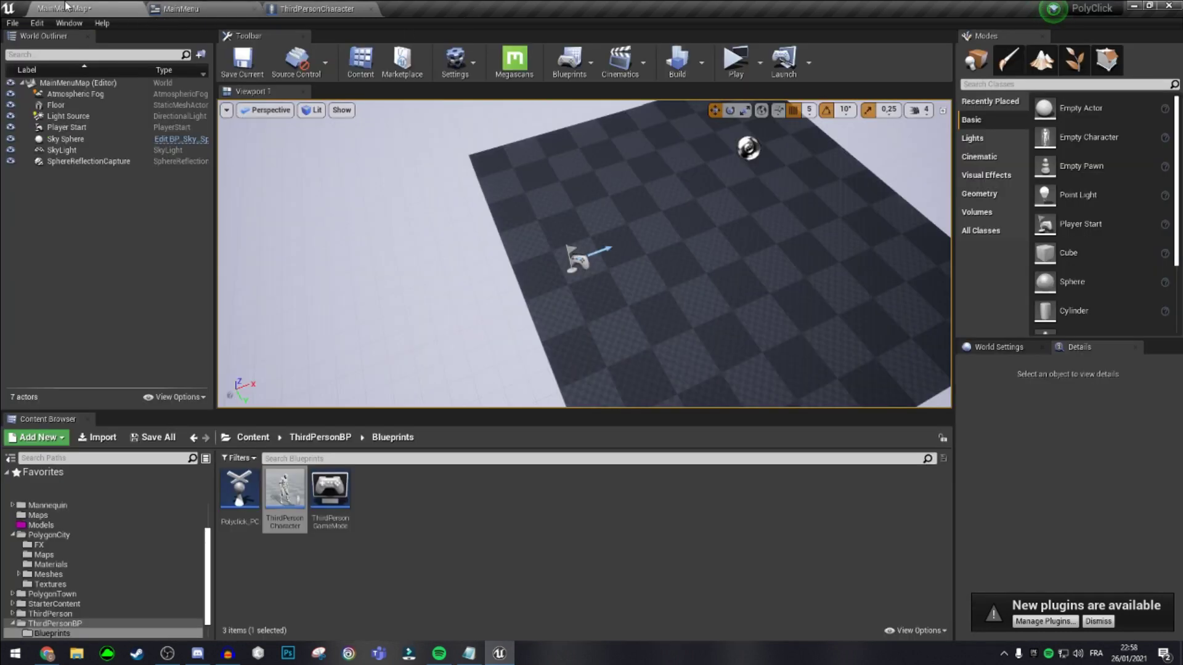
{"action": "left_click", "coordinate": [760, 60]}
{"action": "left_click", "coordinate": [794, 154]}
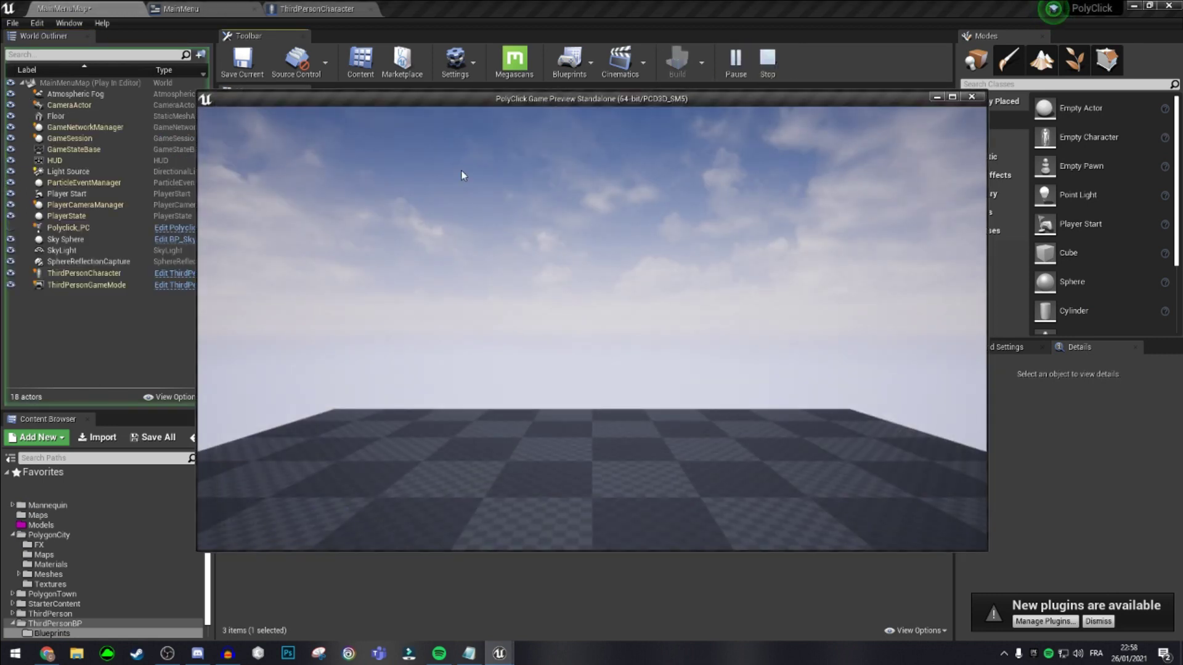
{"action": "left_click", "coordinate": [972, 97]}
- Paste the Create Widget and Add to Viewport nodes into MainMenuMap's Level Blueprint and connect Event BeginPlay to Create Widget
{"action": "right_click_drag", "start_coordinate": [515, 346], "coordinate": [611, 140]}
{"action": "left_click", "coordinate": [570, 60]}
{"action": "left_click", "coordinate": [595, 167]}
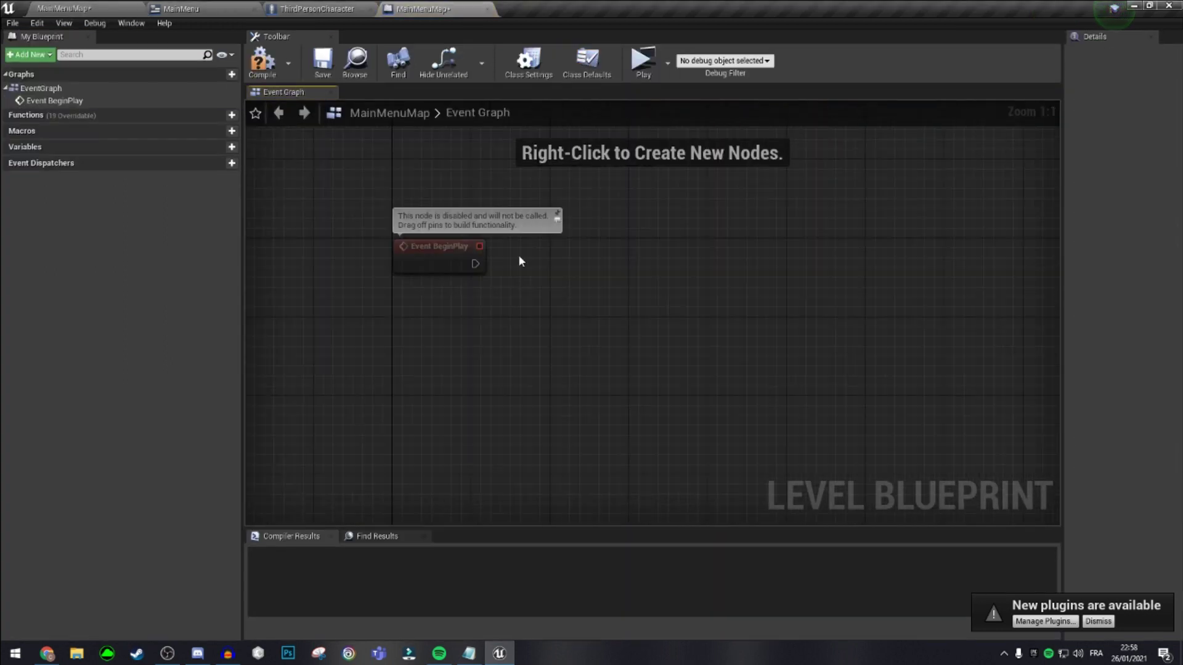
{"action": "key", "text": "ctrl+v"}
{"action": "left_click_drag", "start_coordinate": [451, 285], "coordinate": [552, 269]}
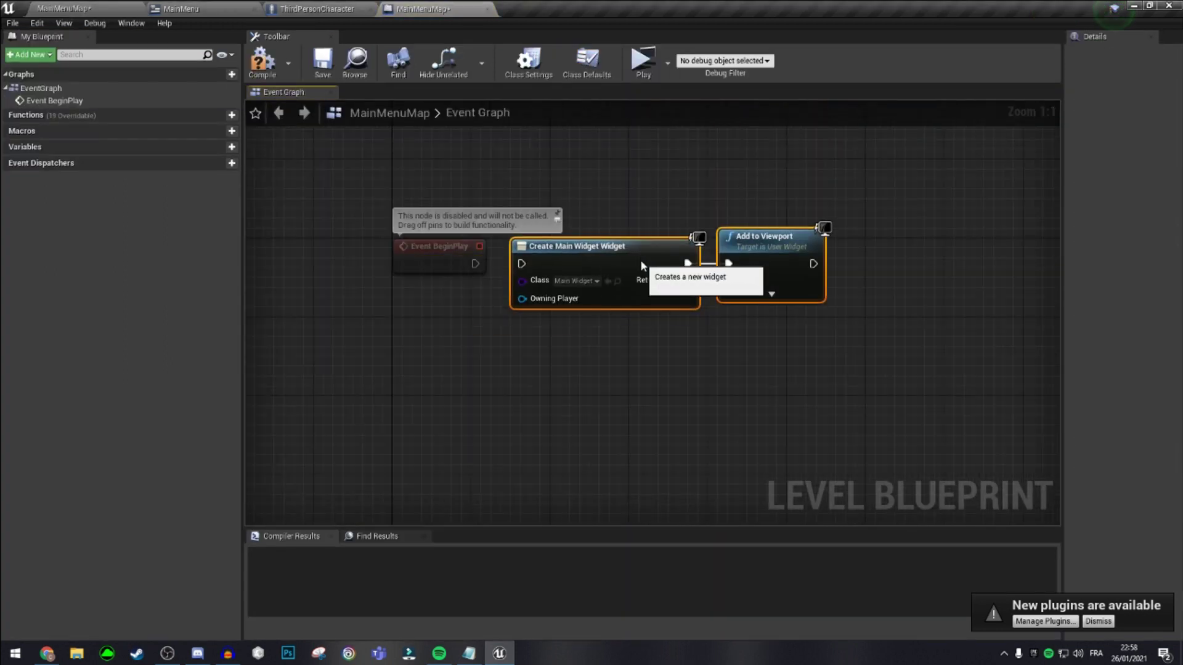
{"action": "left_click_drag", "start_coordinate": [475, 264], "coordinate": [521, 264]}
- Set the Create Widget node's class to MainMenu, then compile and save the Level Blueprint
{"action": "right_click_drag", "start_coordinate": [523, 335], "coordinate": [497, 375]}
{"action": "left_click", "coordinate": [496, 375]}
{"action": "left_click", "coordinate": [547, 321]}
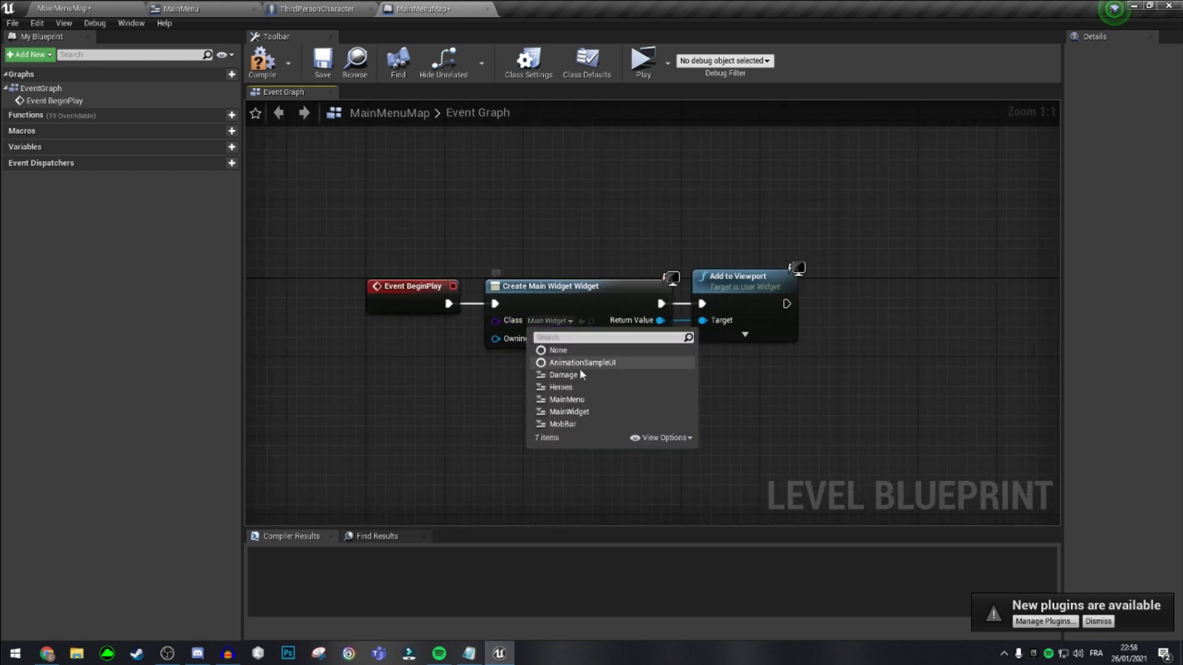
{"action": "left_click", "coordinate": [587, 403]}
{"action": "left_click", "coordinate": [262, 61]}
{"action": "left_click", "coordinate": [322, 62]}
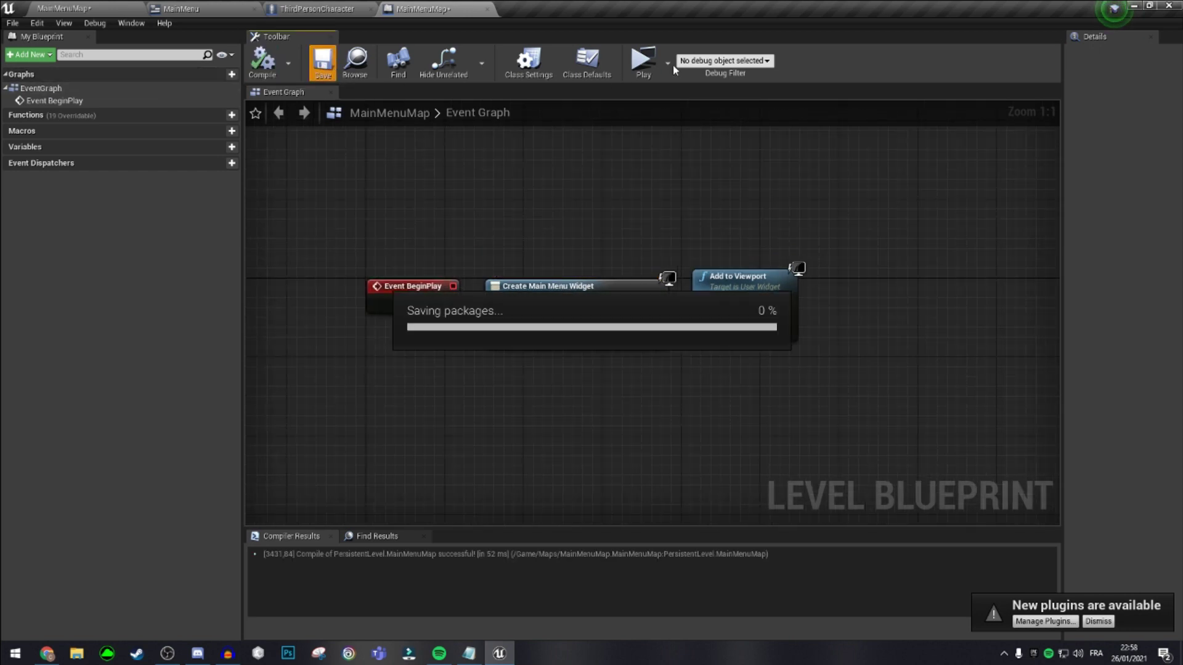
- Preview the level in a maximized game window and try the JOUER and QUITTER buttons
{"action": "left_click", "coordinate": [636, 77]}
{"action": "left_click", "coordinate": [953, 99]}
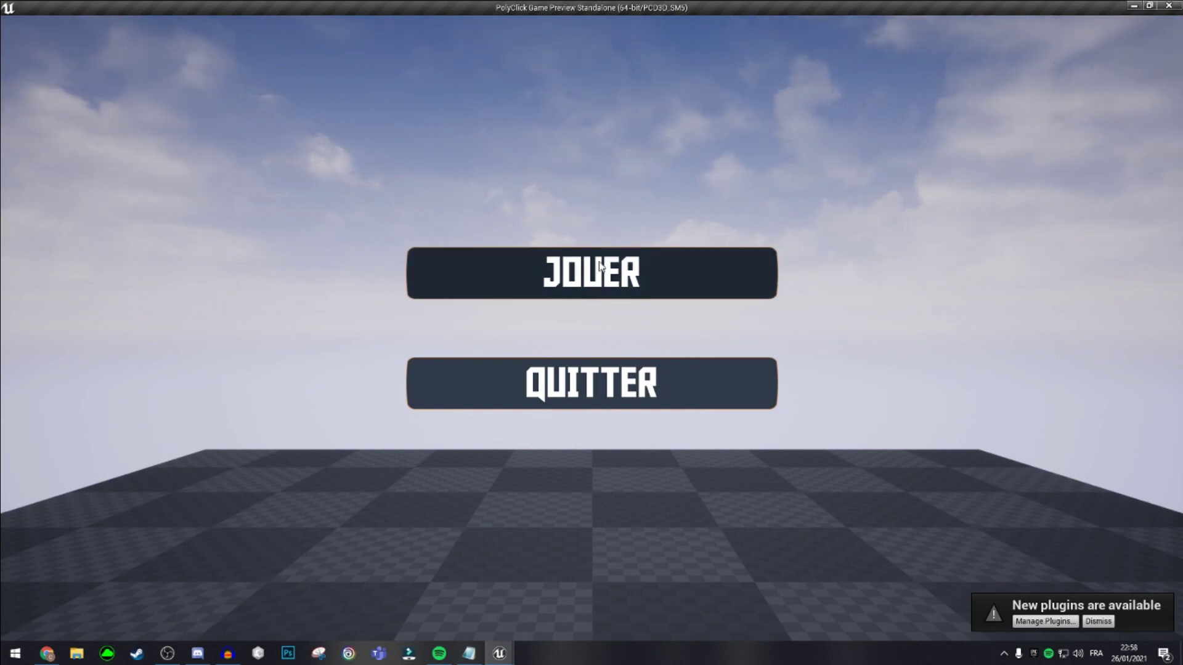
{"action": "left_click", "coordinate": [601, 379]}
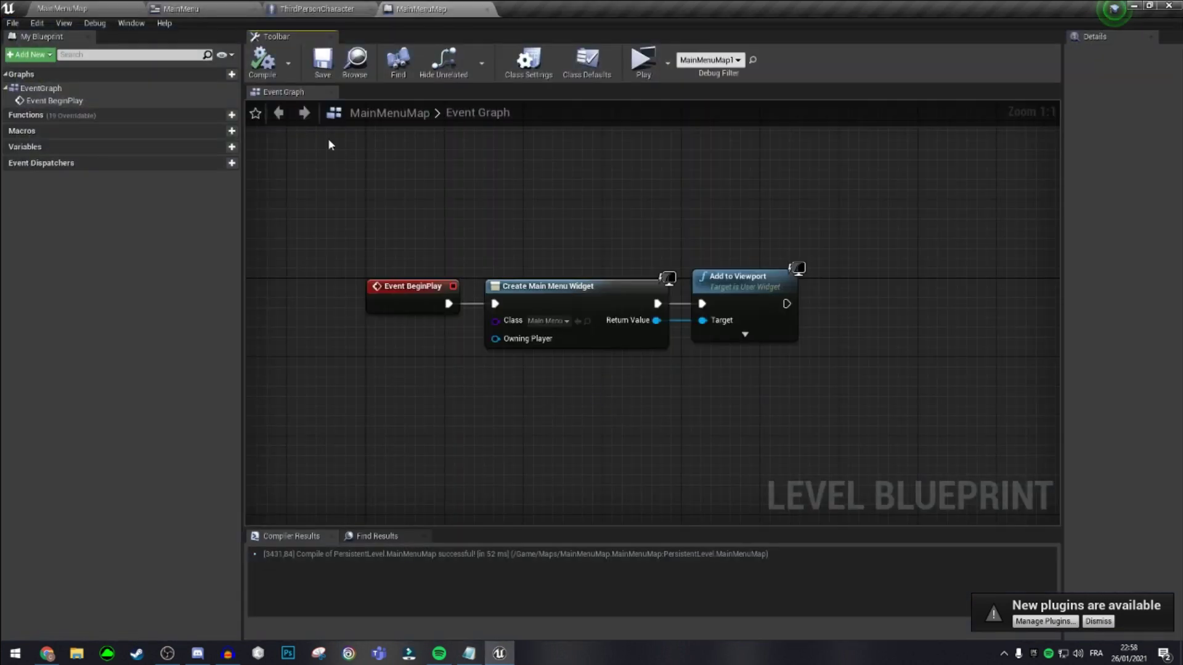
- Create a new animation named Menuuu in the MainMenu widget and compile the widget
{"action": "left_click", "coordinate": [240, 8]}
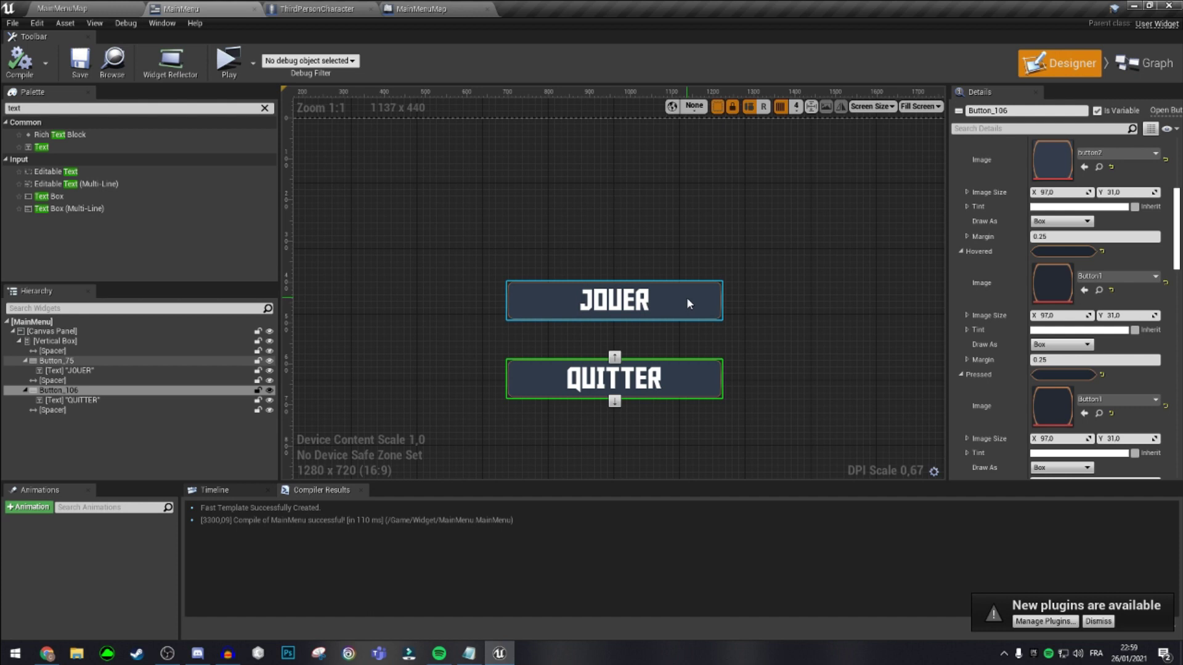
{"action": "scroll", "coordinate": [687, 296], "scroll_direction": "down", "scroll_amount": 3}
{"action": "left_click", "coordinate": [28, 507]}
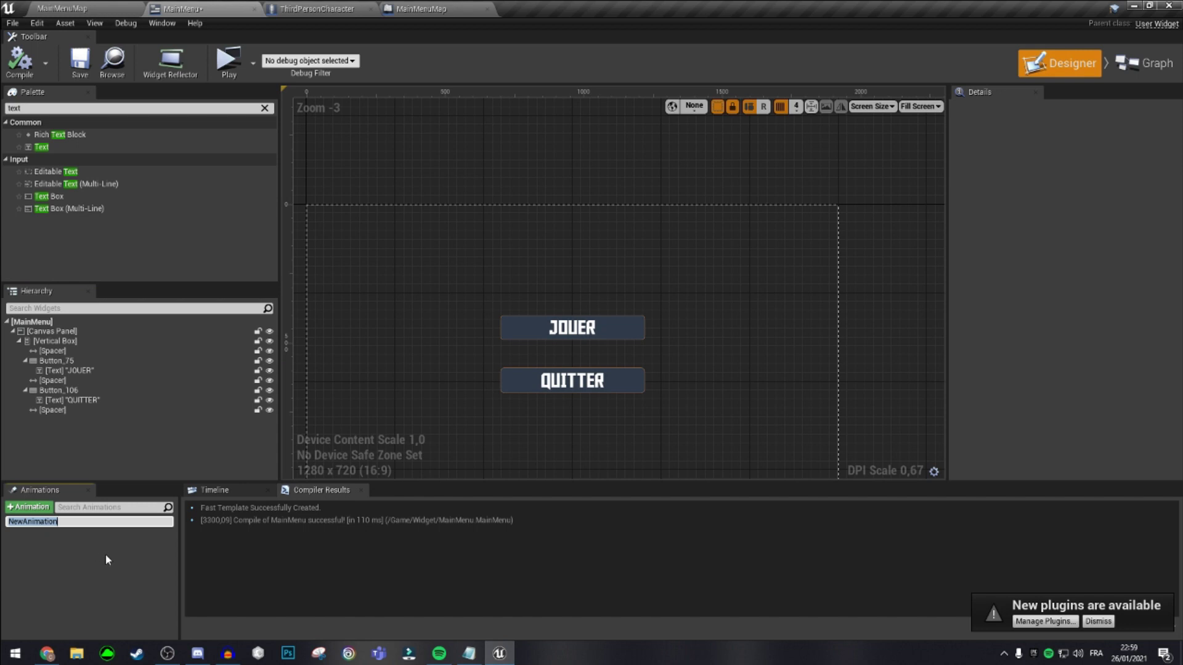
{"action": "type", "text": "Menuuu"}
{"action": "key", "text": "Return"}
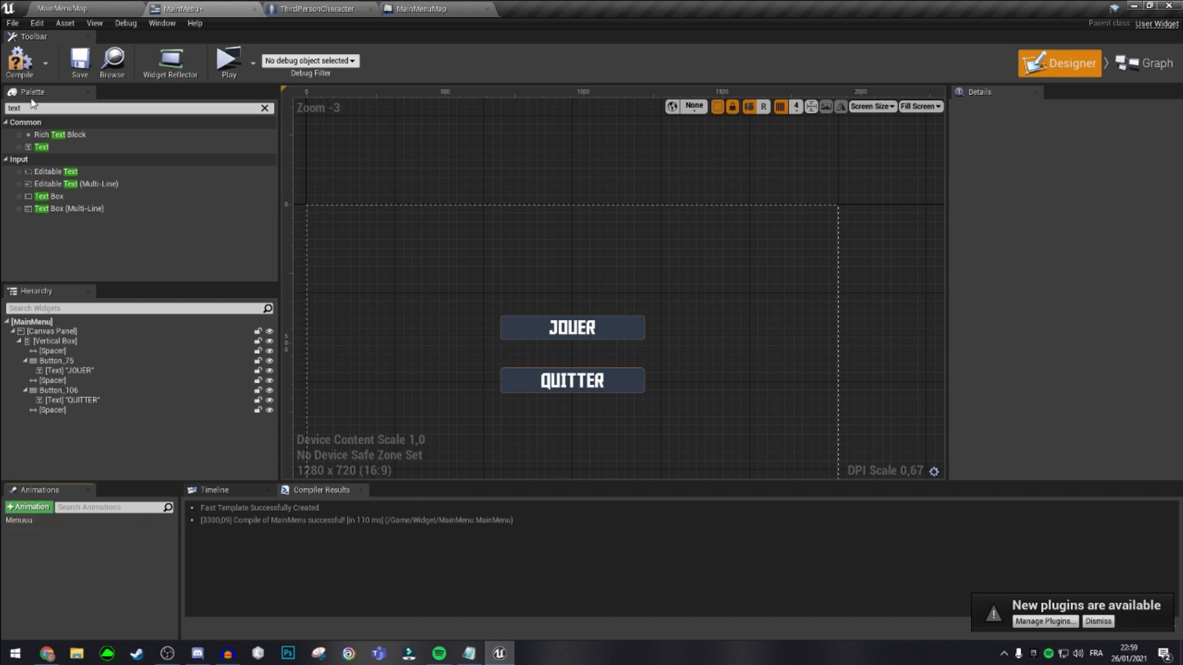
{"action": "left_click", "coordinate": [123, 520]}
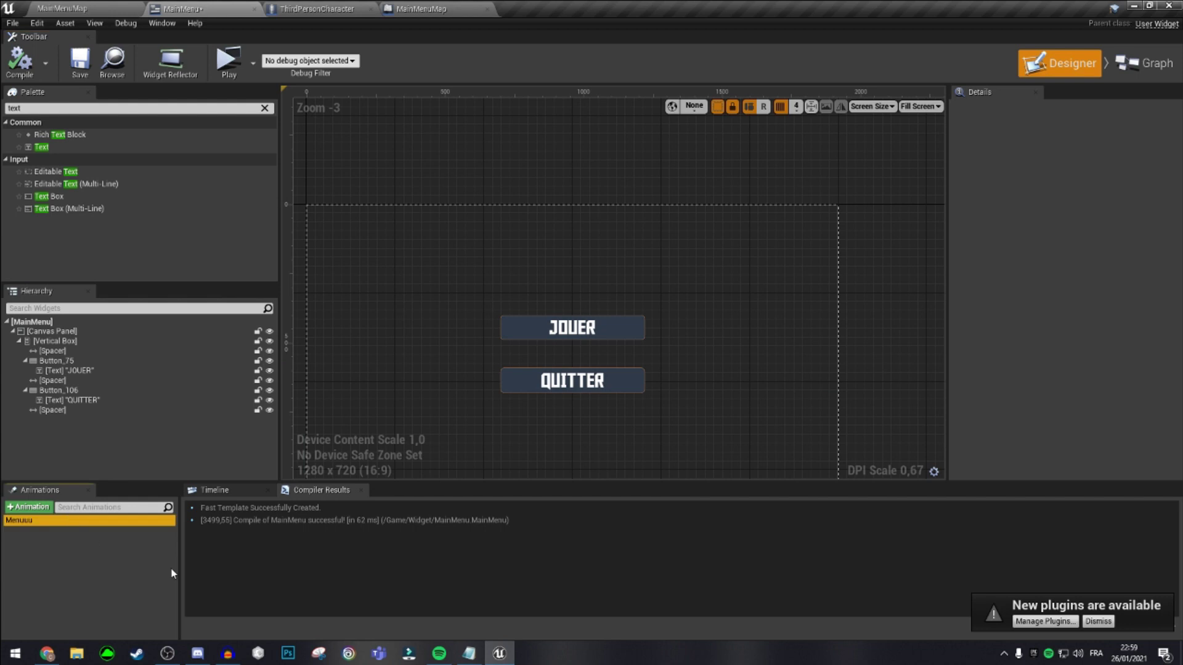
- Add the JOUER button (Button_75) to the Menuuu animation with a Render Opacity track
{"action": "left_click", "coordinate": [221, 490]}
{"action": "left_click", "coordinate": [219, 524]}
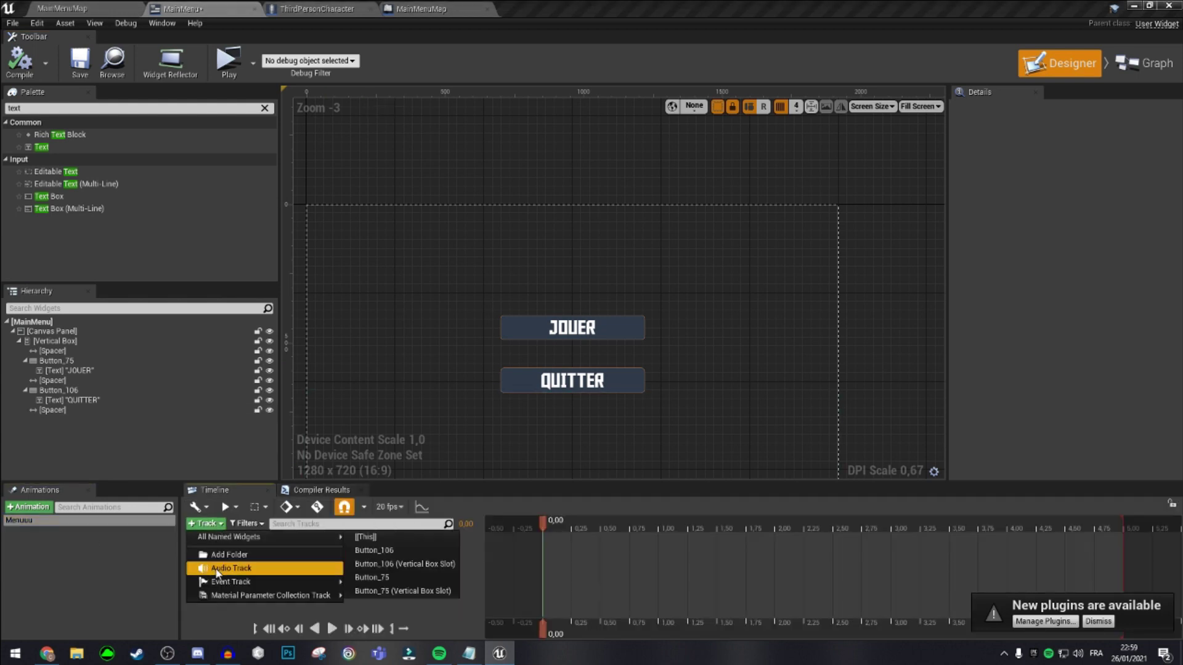
{"action": "left_click", "coordinate": [27, 549]}
{"action": "left_click", "coordinate": [63, 361]}
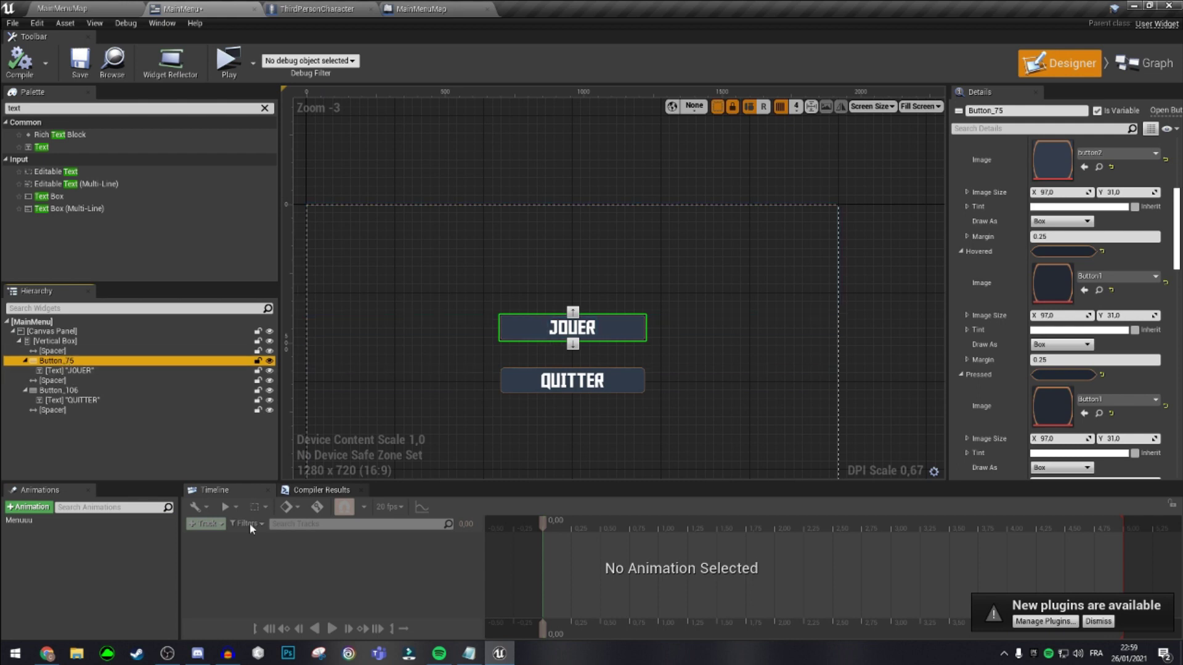
{"action": "left_click", "coordinate": [123, 520]}
{"action": "left_click", "coordinate": [205, 524]}
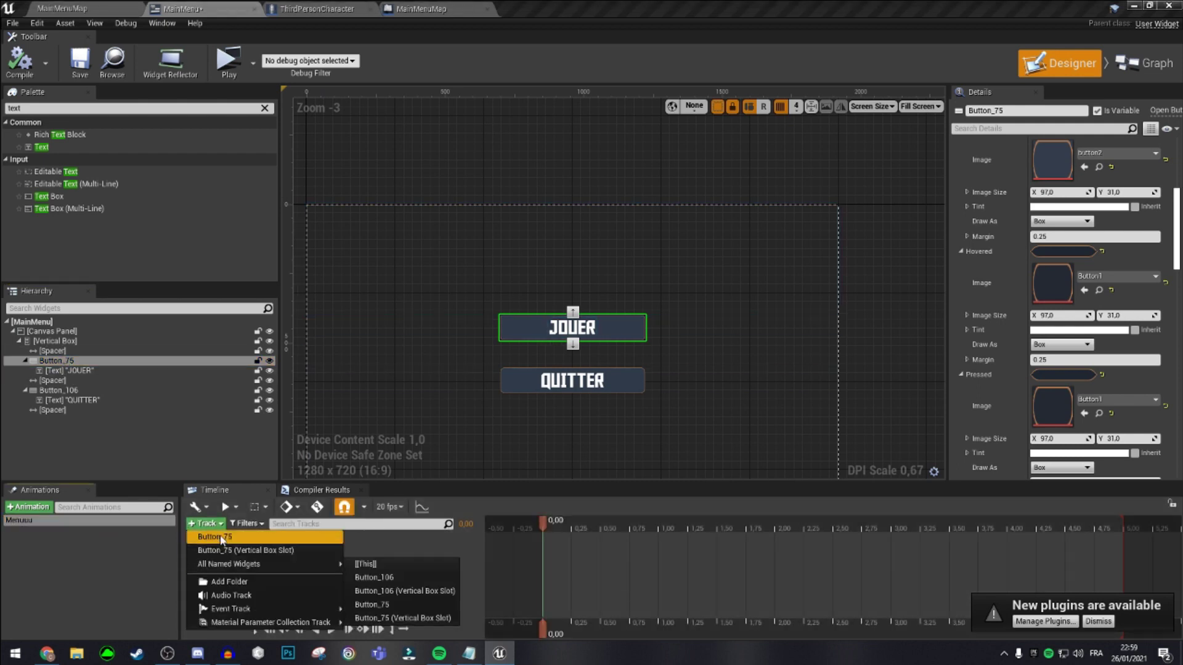
{"action": "left_click", "coordinate": [217, 536]}
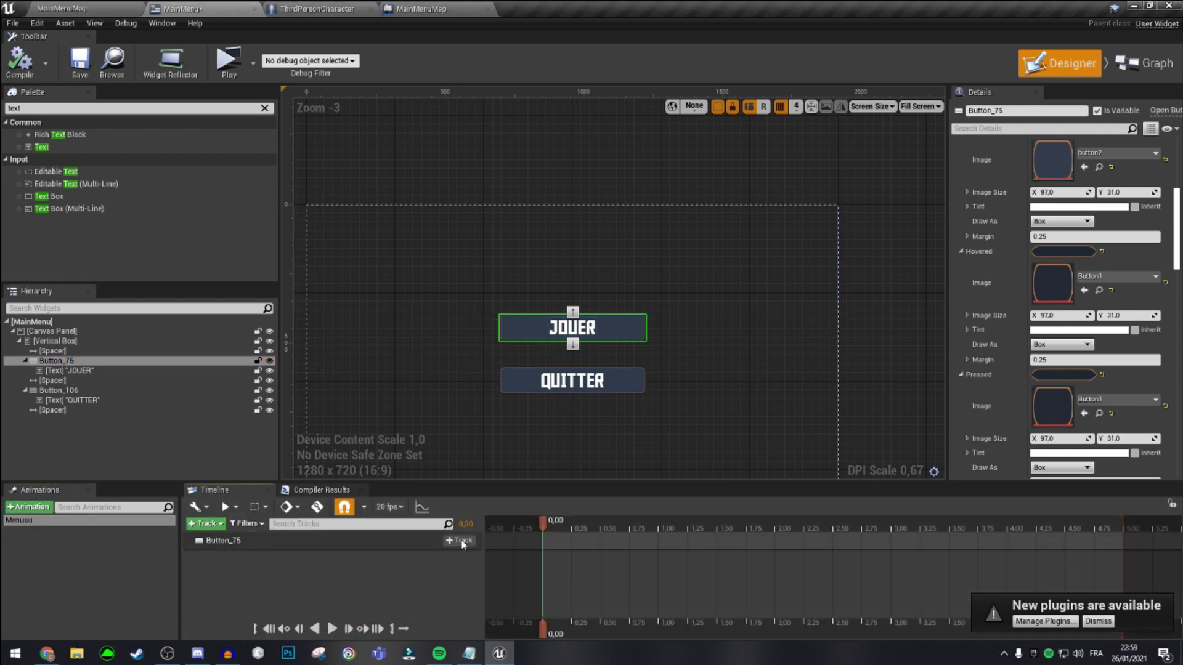
{"action": "left_click", "coordinate": [461, 541]}
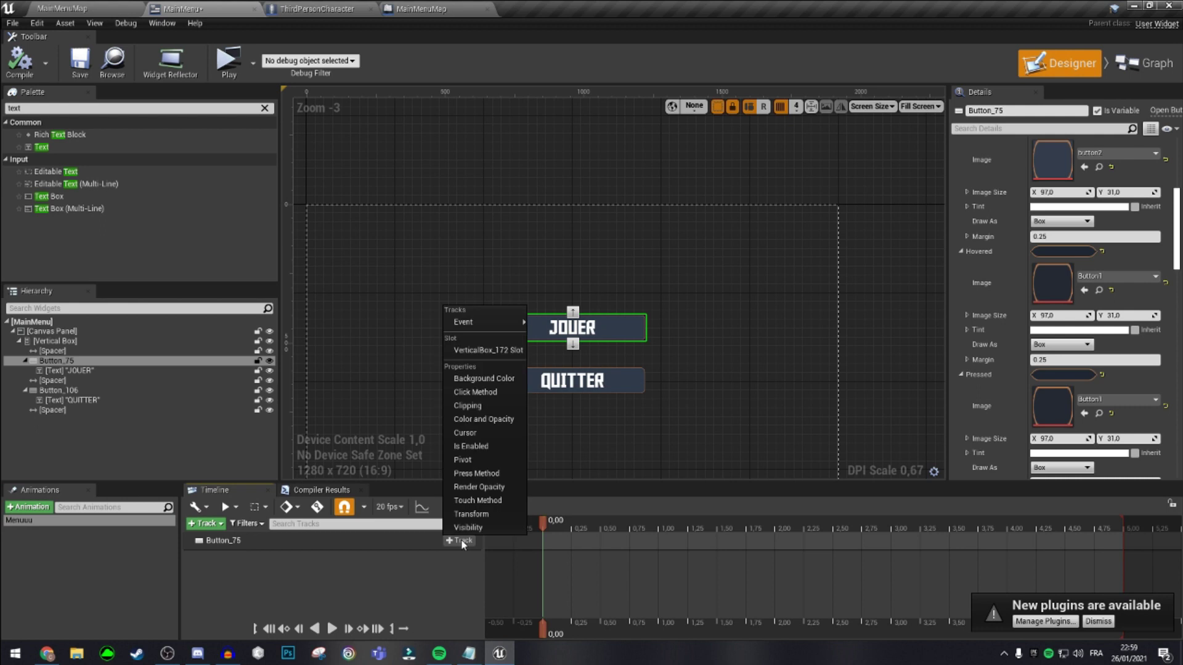
{"action": "left_click", "coordinate": [479, 487]}
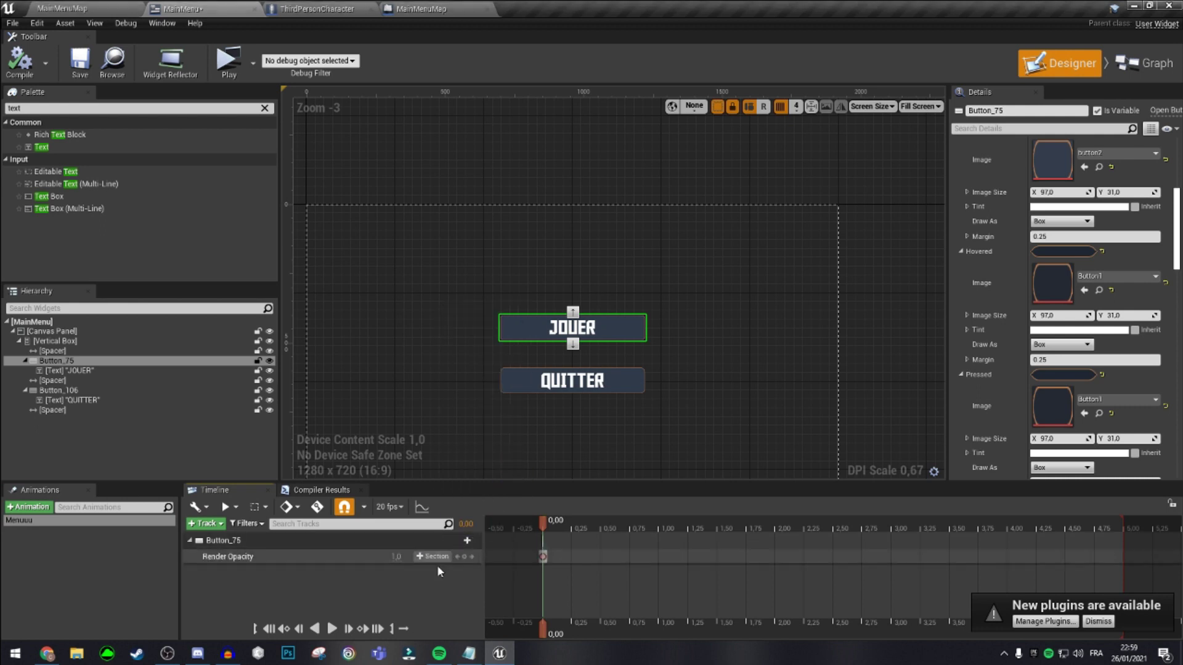
- Add the QUITTER button (Button_106) to the Menuuu animation with a Render Opacity track
{"action": "left_click", "coordinate": [70, 533]}
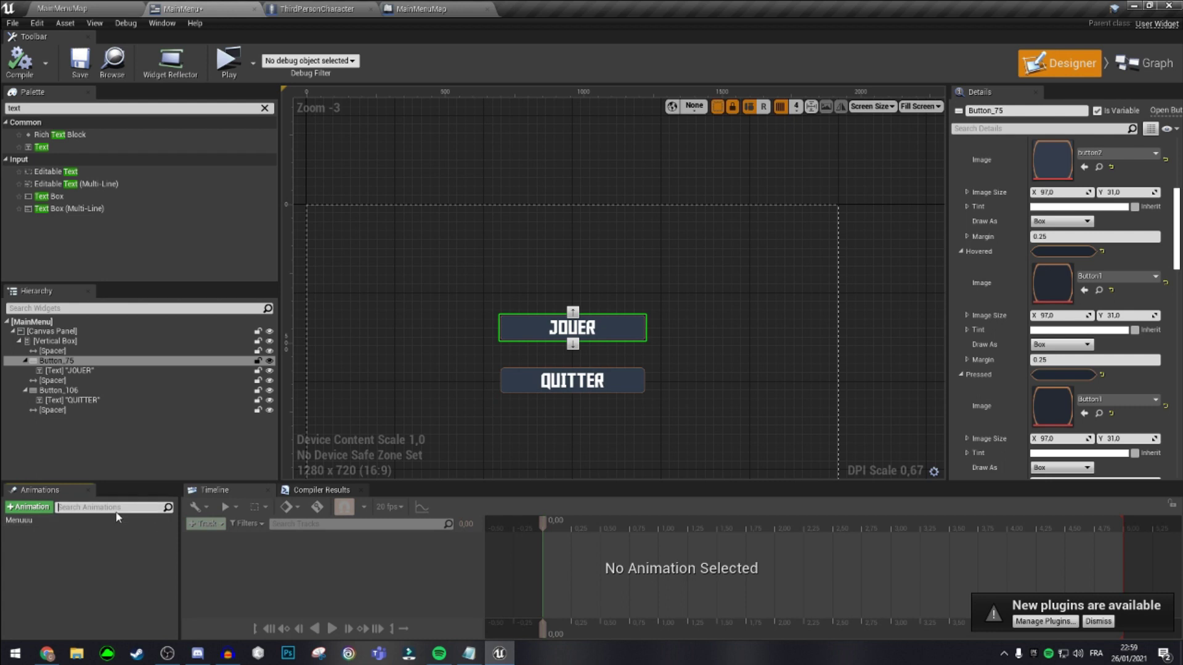
{"action": "left_click", "coordinate": [168, 523]}
{"action": "left_click", "coordinate": [75, 391]}
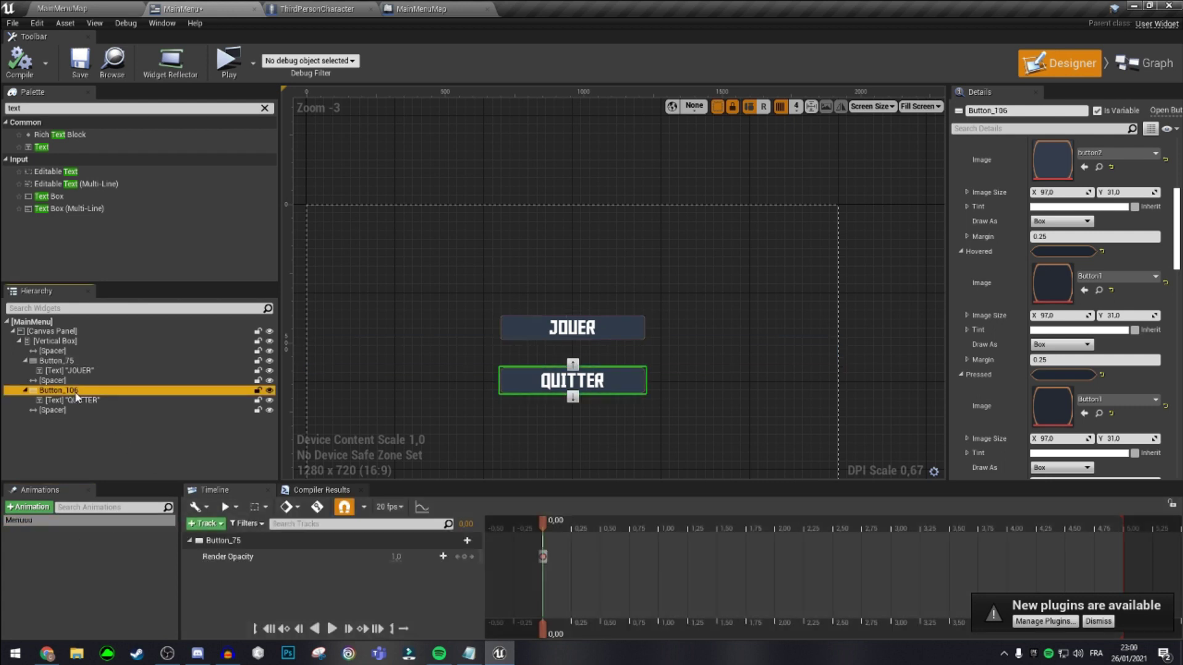
{"action": "left_click", "coordinate": [96, 522]}
{"action": "left_click", "coordinate": [206, 523]}
{"action": "left_click", "coordinate": [228, 537]}
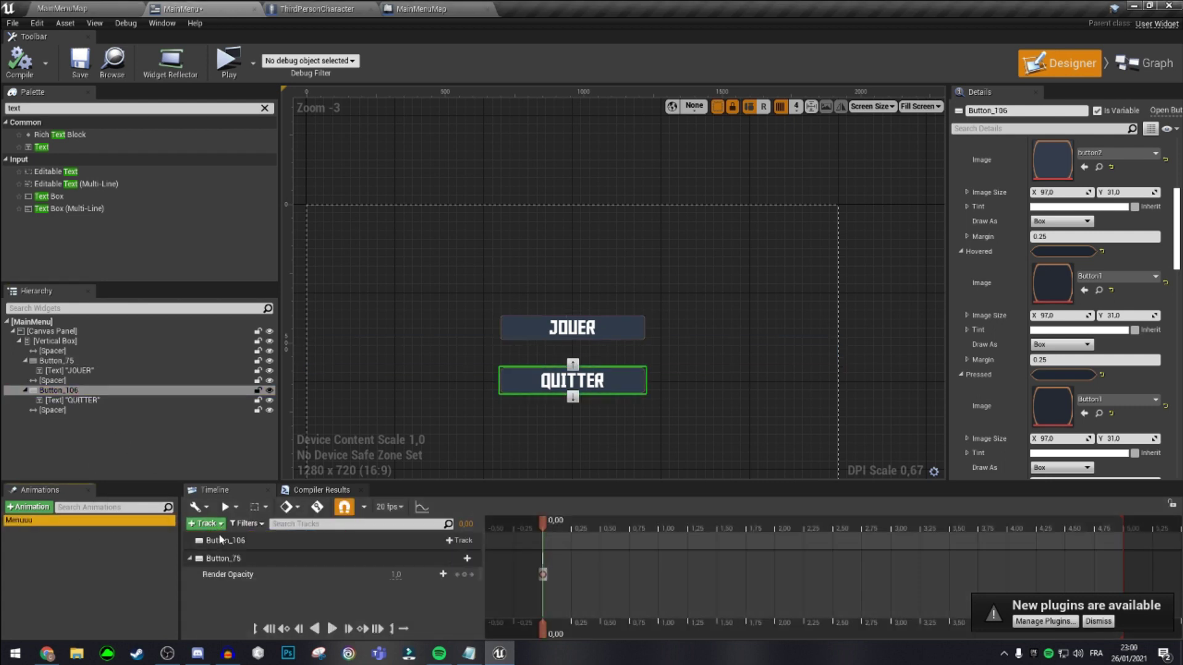
{"action": "left_click", "coordinate": [467, 540]}
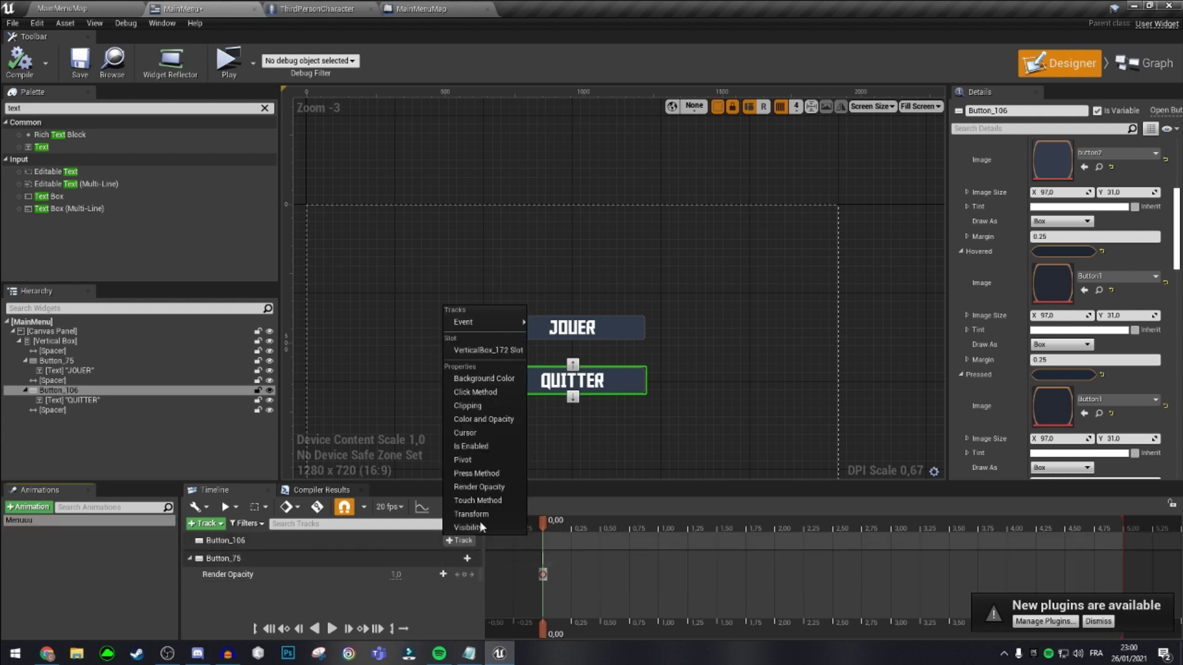
{"action": "left_click", "coordinate": [478, 433]}
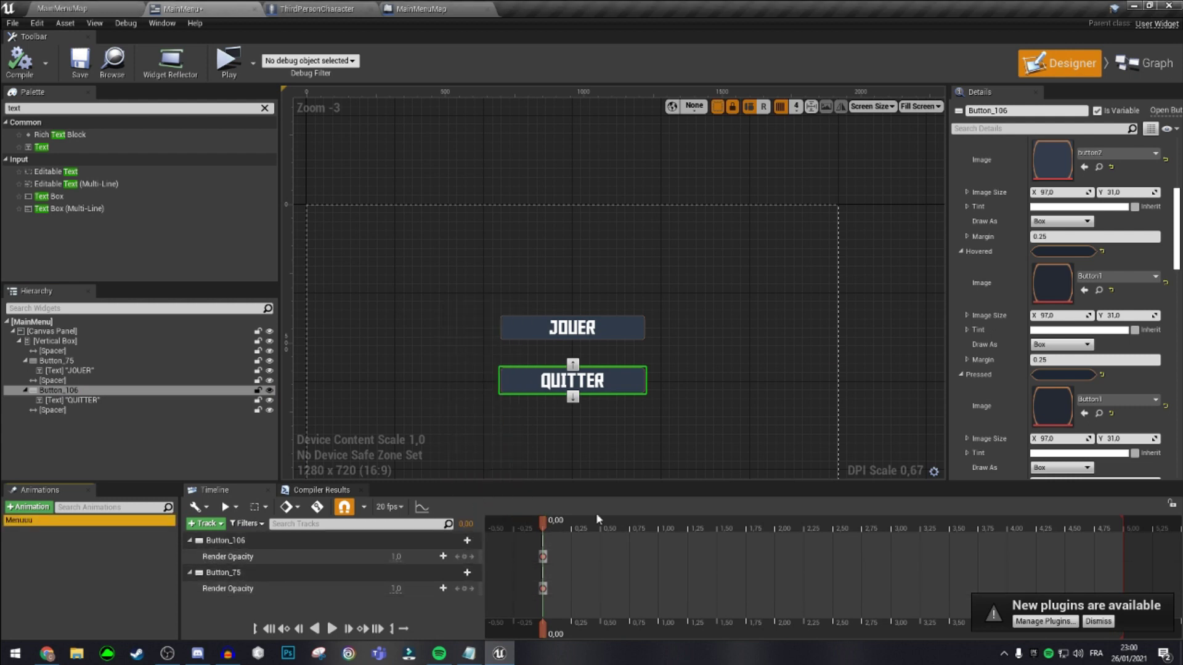
- Add Render Opacity keyframes for both buttons at 0.50 seconds in the animation
{"action": "left_click_drag", "start_coordinate": [543, 521], "coordinate": [601, 536]}
{"action": "left_click", "coordinate": [472, 556]}
{"action": "left_click", "coordinate": [465, 588]}
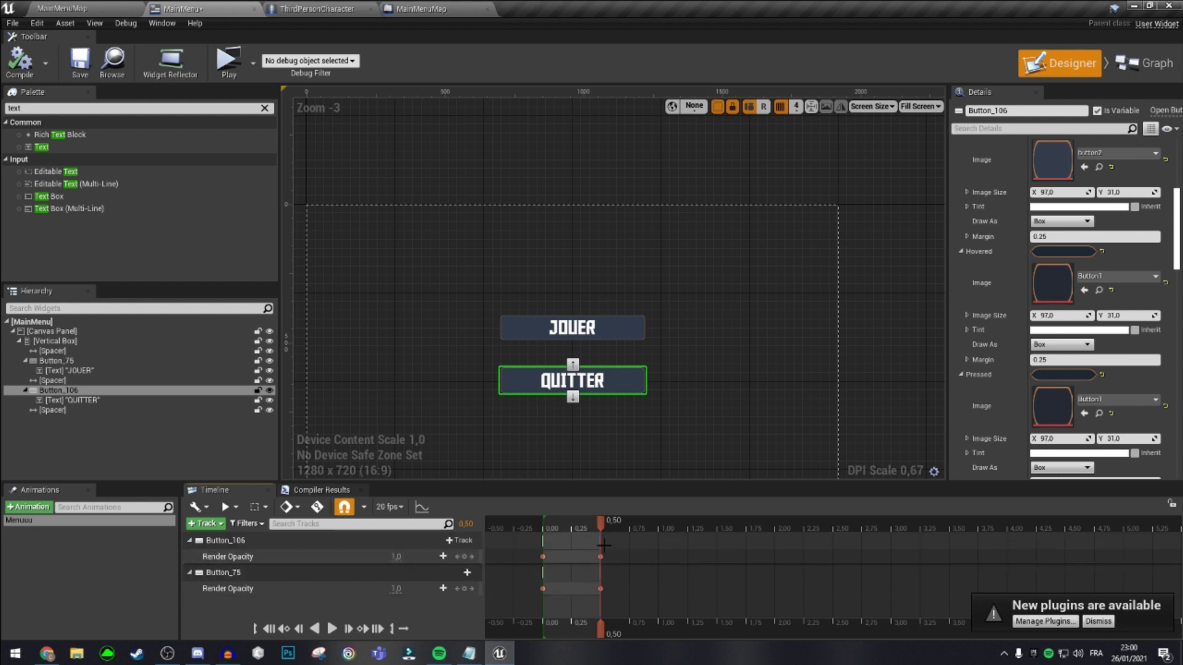
- Set the Render Opacity of both buttons to 0 at time 0.00, compile the widget and play the animation
{"action": "left_click_drag", "start_coordinate": [607, 519], "coordinate": [543, 530]}
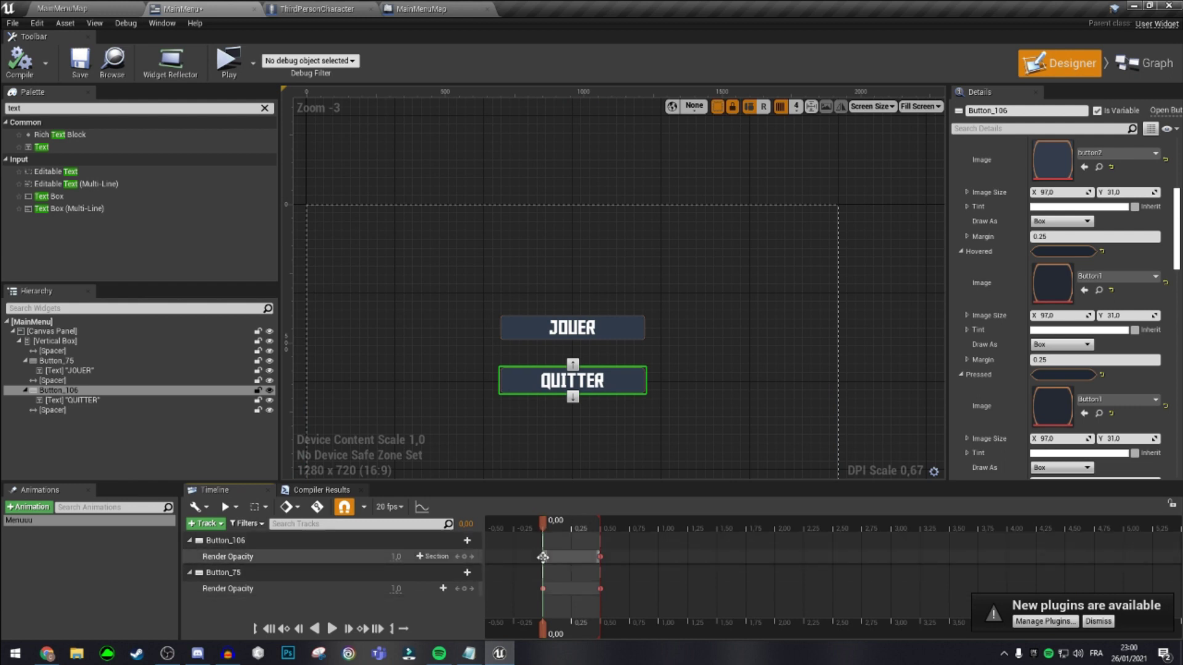
{"action": "left_click", "coordinate": [396, 556]}
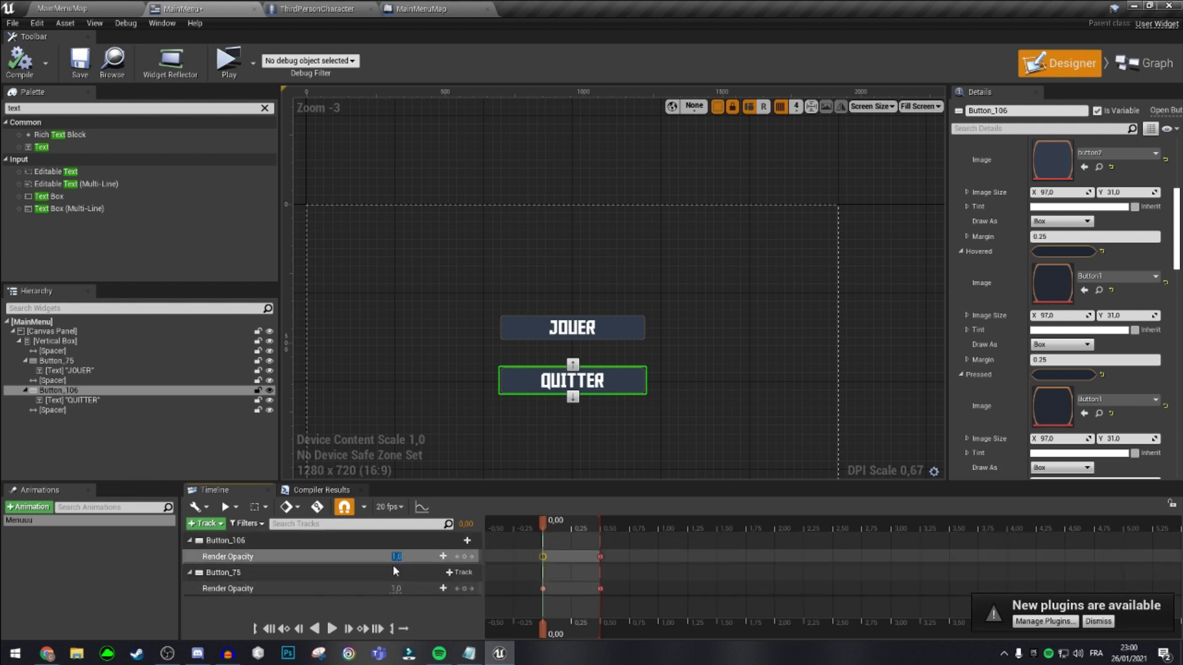
{"action": "type", "text": "0"}
{"action": "key", "text": "Return"}
{"action": "left_click", "coordinate": [396, 588]}
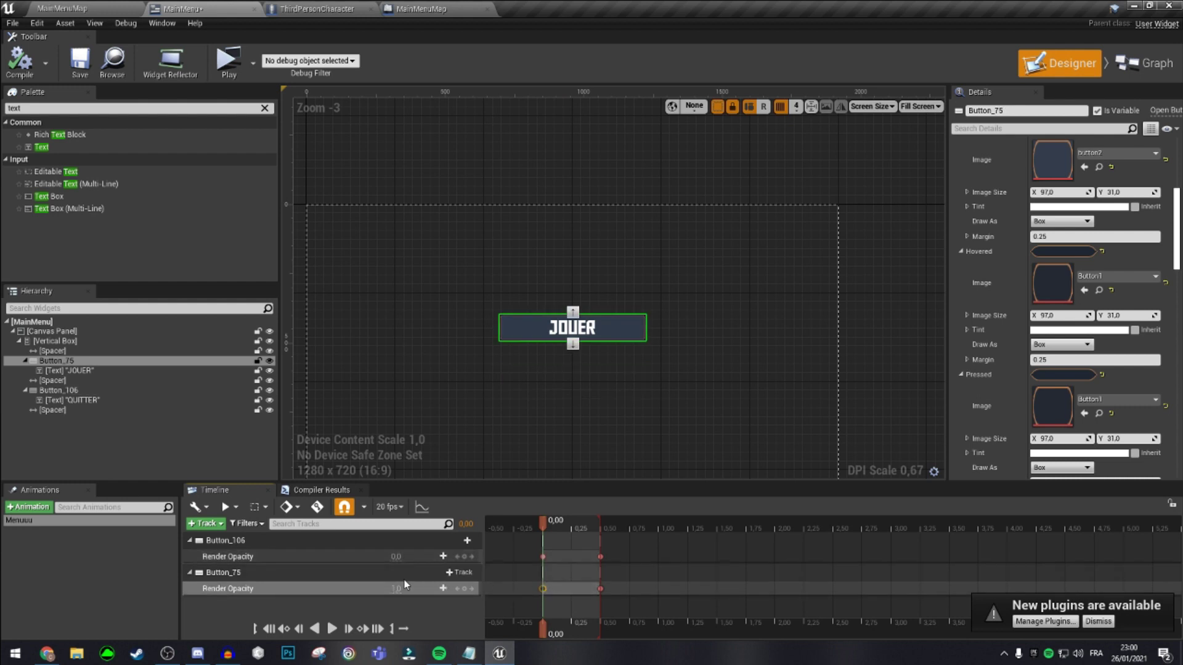
{"action": "key", "text": "Return"}
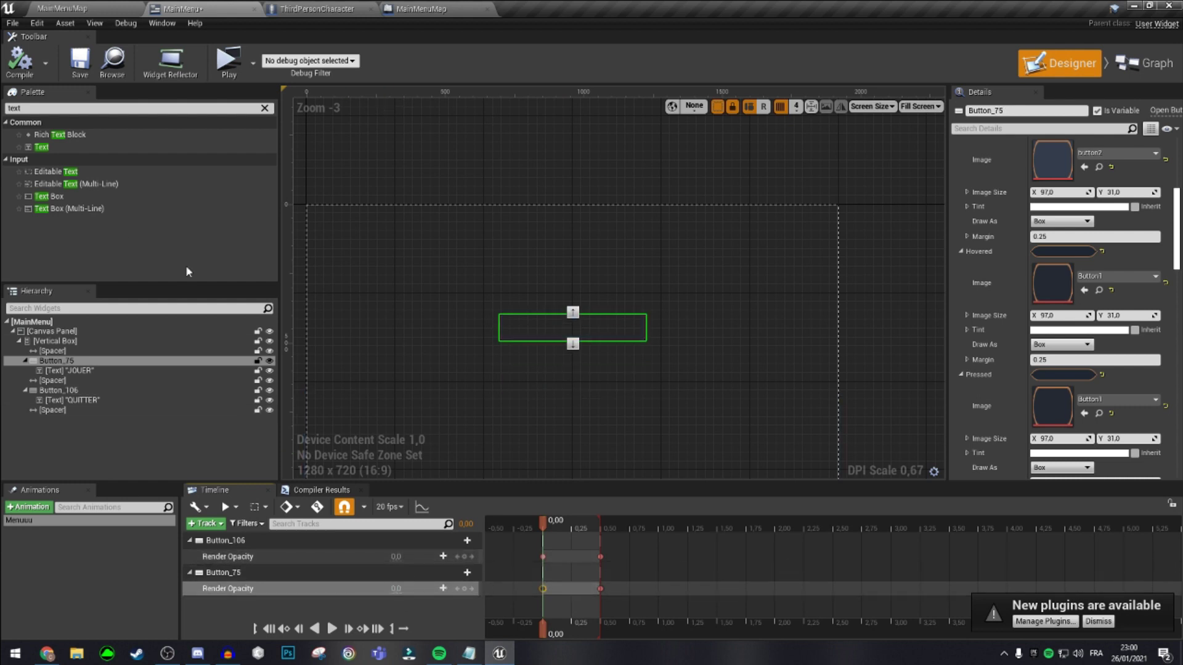
{"action": "left_click", "coordinate": [19, 75]}
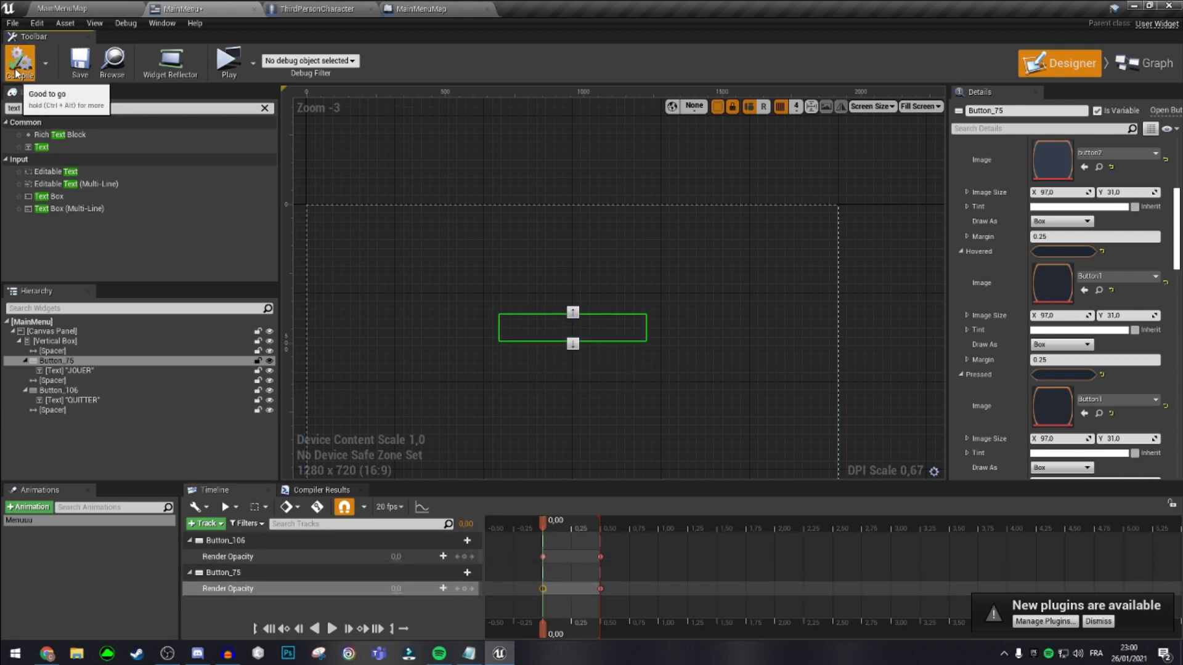
{"action": "left_click", "coordinate": [330, 629]}
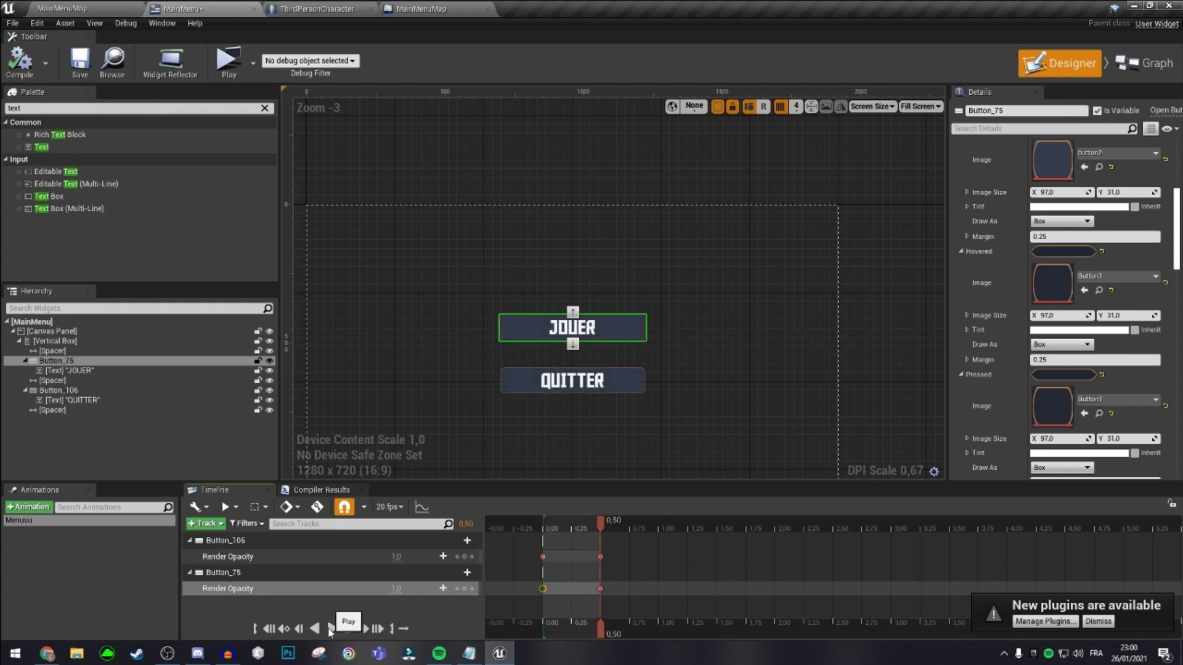
- Replay the Menuuu animation to preview the buttons' fade-in and check its opacity keyframes
{"action": "left_click", "coordinate": [330, 628]}
{"action": "left_click", "coordinate": [330, 628]}
{"action": "mouse_move", "coordinate": [602, 522]}
{"action": "left_mouse_down"}
{"action": "mouse_move", "coordinate": [545, 521]}
{"action": "mouse_move", "coordinate": [614, 521]}
{"action": "mouse_move", "coordinate": [600, 522]}
{"action": "left_mouse_up"}
{"action": "left_click_drag", "start_coordinate": [611, 601], "coordinate": [535, 551]}
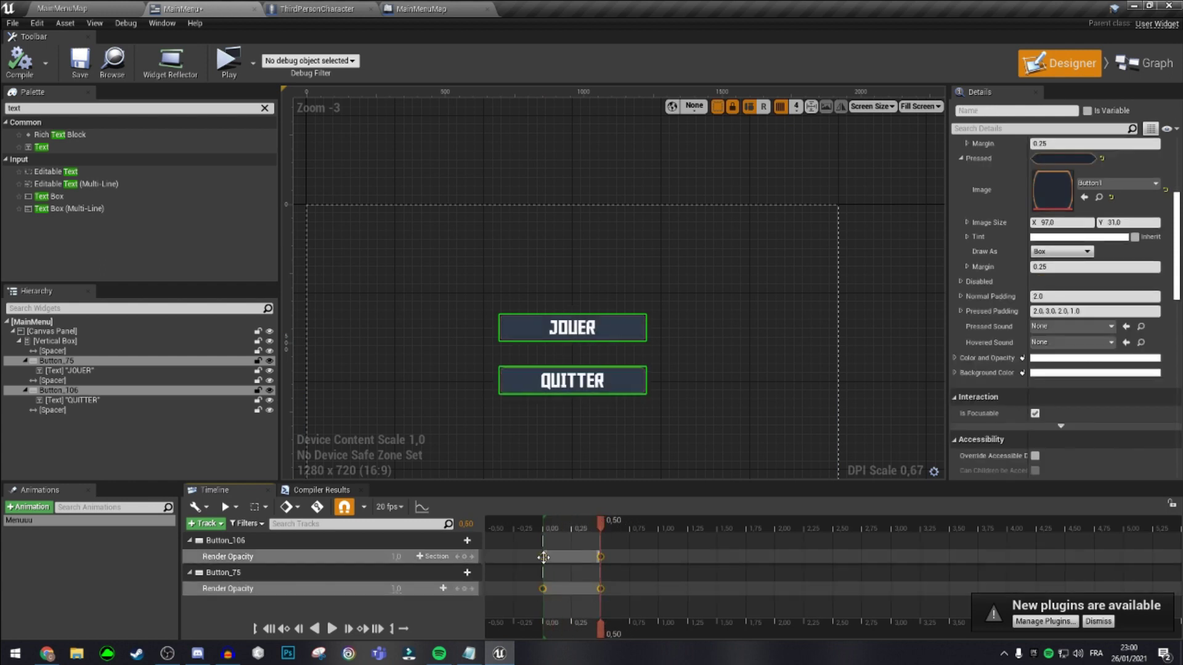
{"action": "left_click", "coordinate": [574, 542]}
- Add a Transform track to the QUITTER button (Button_106) at time 0.00 and key it at 0.50 as well
{"action": "left_click_drag", "start_coordinate": [593, 526], "coordinate": [542, 526]}
{"action": "left_click", "coordinate": [459, 541]}
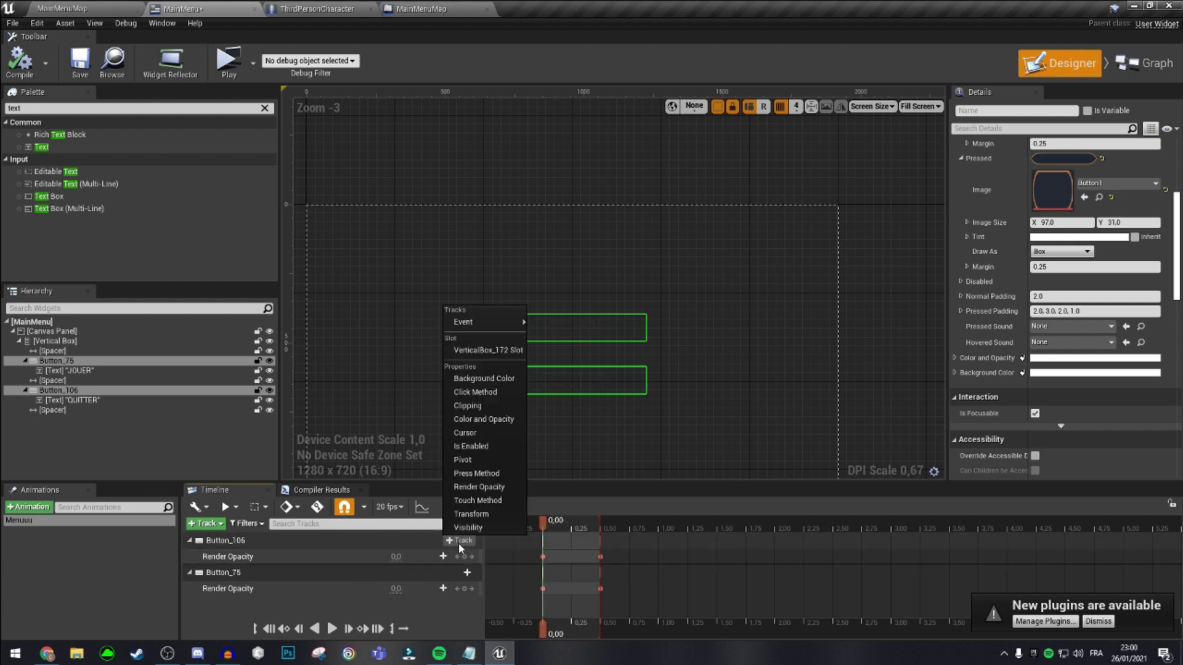
{"action": "left_click", "coordinate": [471, 514]}
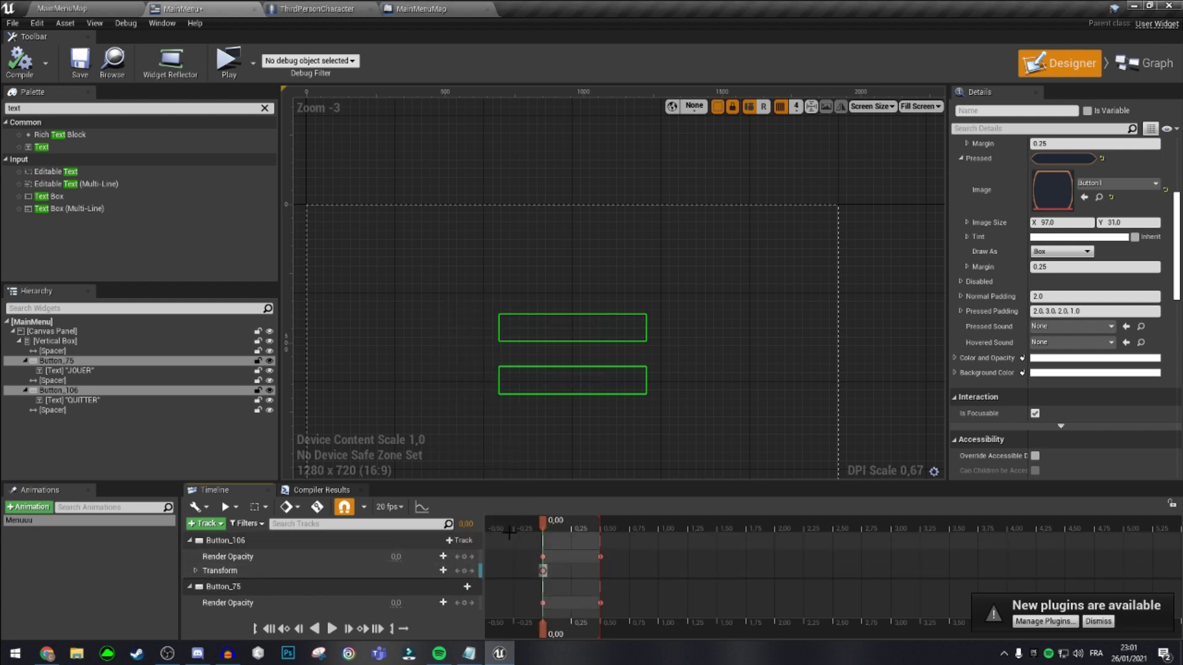
{"action": "left_click_drag", "start_coordinate": [543, 524], "coordinate": [600, 522]}
{"action": "left_click", "coordinate": [464, 570]}
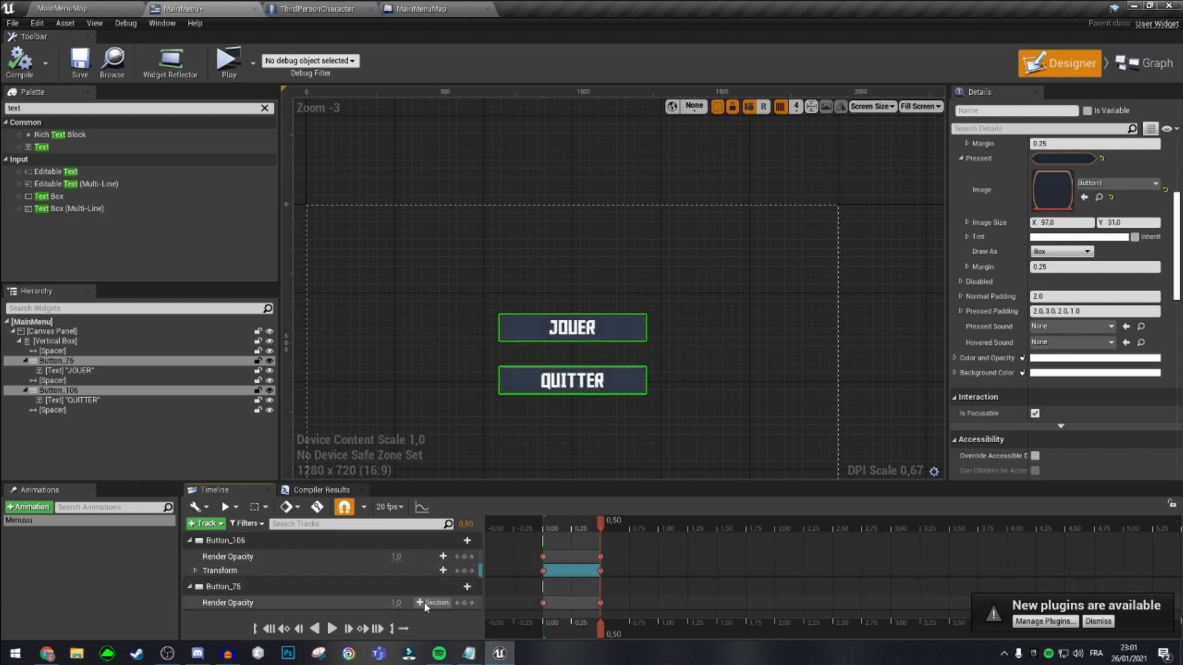
- Add a Transform track to the JOUER button (Button_75) with its keyframe at time 0.50
{"action": "left_click", "coordinate": [326, 604]}
{"action": "left_click", "coordinate": [467, 586]}
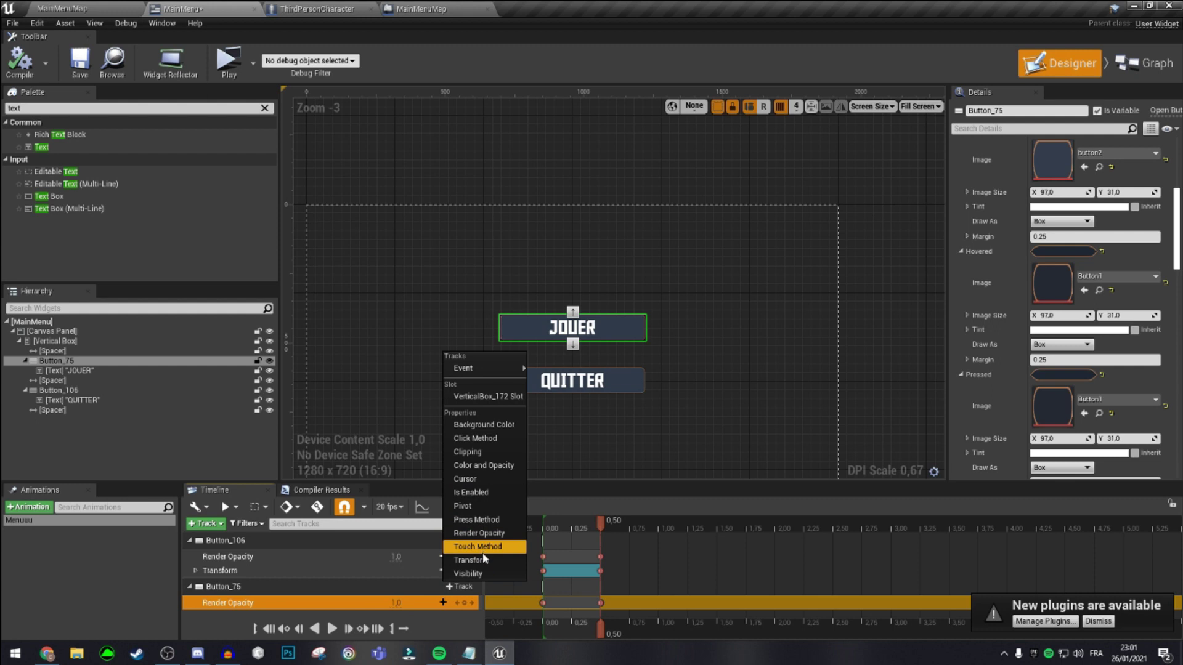
{"action": "left_click", "coordinate": [484, 560]}
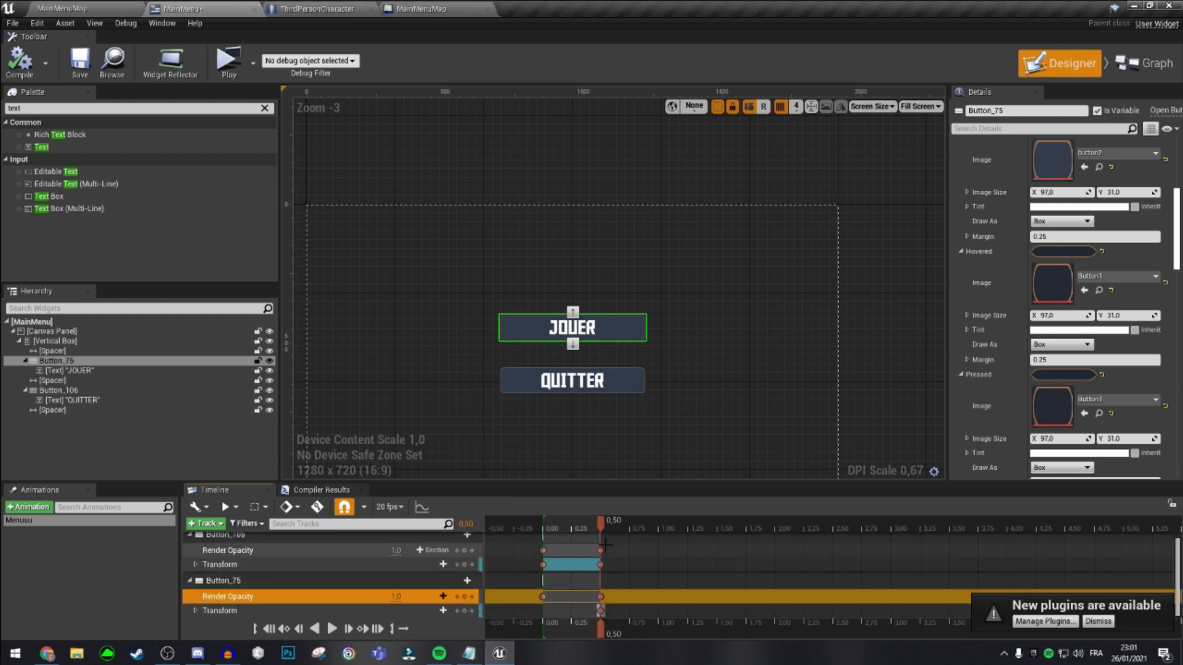
- Return the animation to time 0.00 and expand the JOUER button's Transform track
{"action": "left_click_drag", "start_coordinate": [601, 525], "coordinate": [545, 533]}
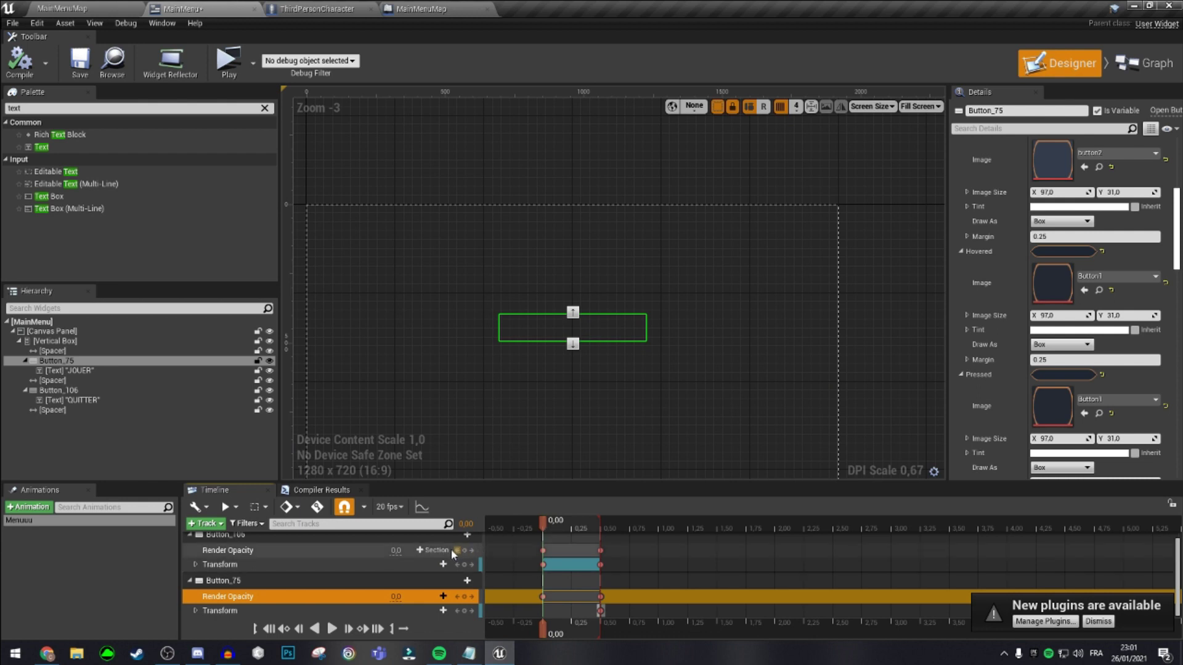
{"action": "scroll", "coordinate": [276, 578], "scroll_direction": "up", "scroll_amount": 1}
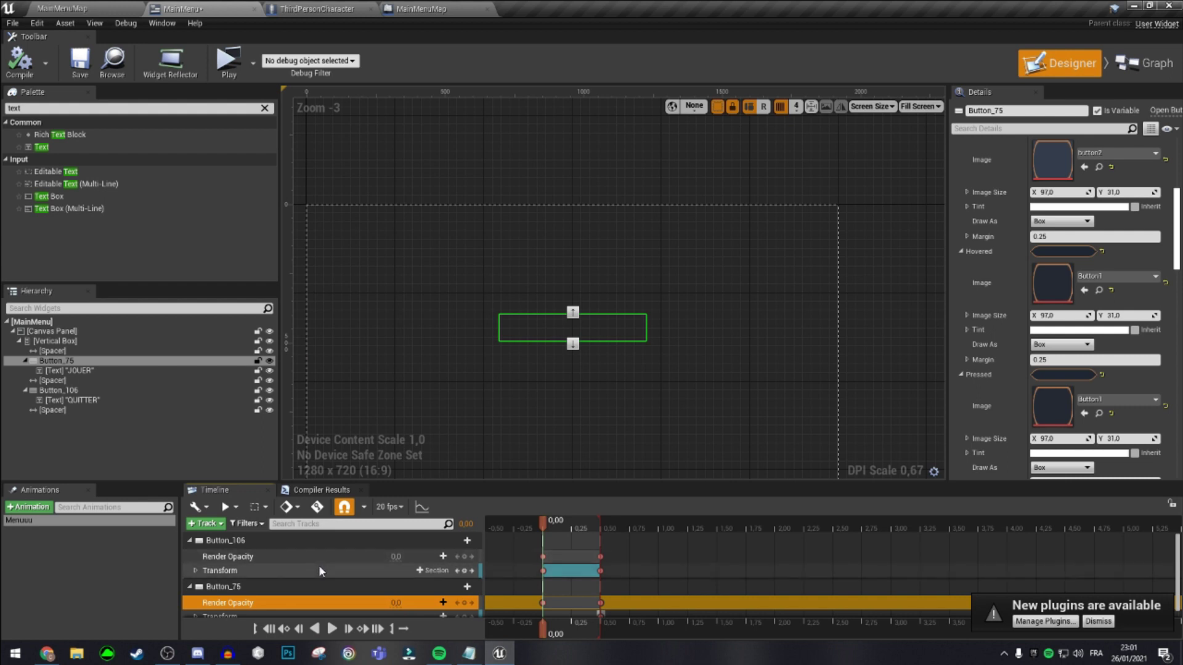
{"action": "left_click", "coordinate": [197, 571]}
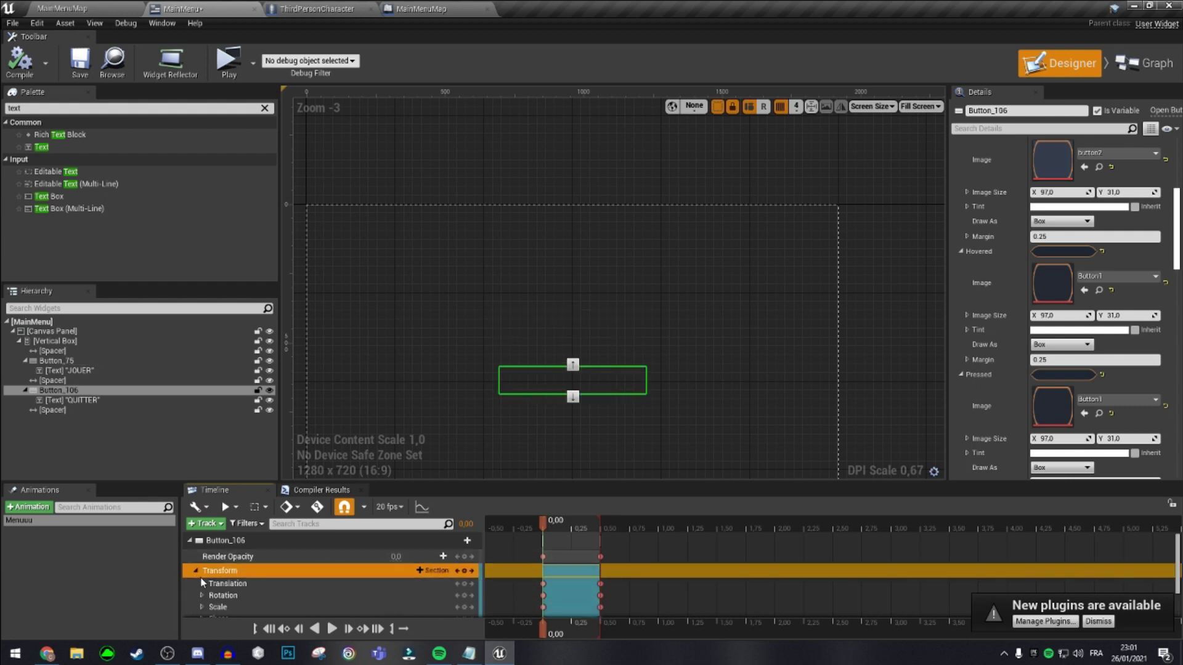
{"action": "left_click", "coordinate": [194, 572]}
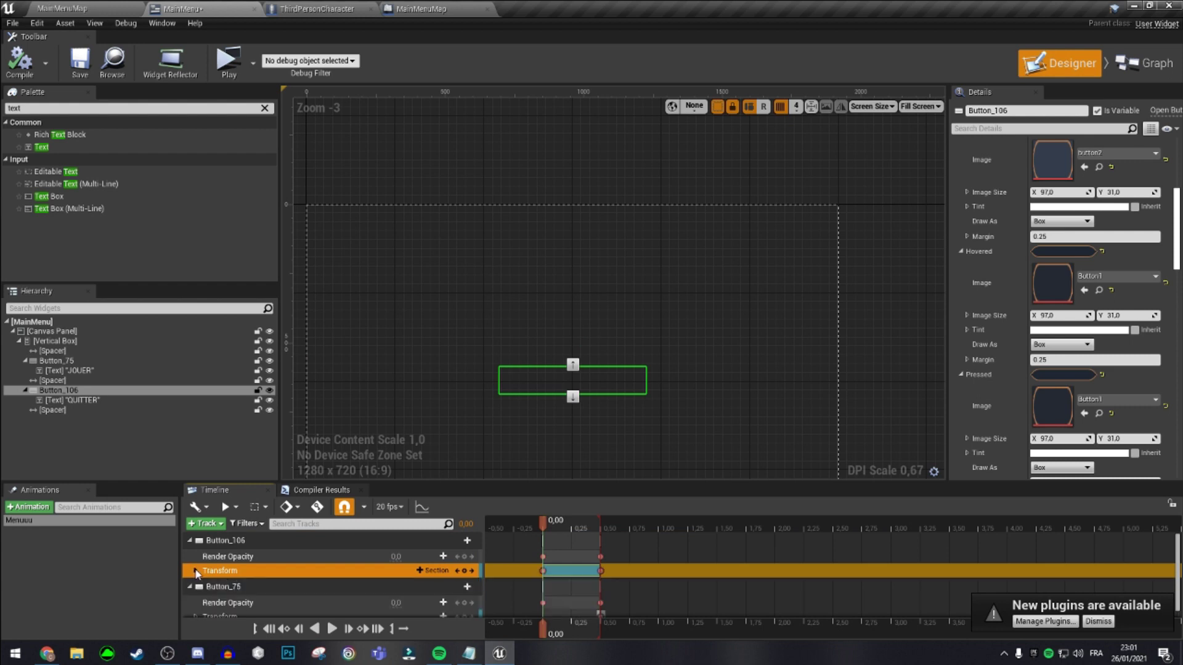
{"action": "scroll", "coordinate": [195, 592], "scroll_direction": "down", "scroll_amount": 1}
{"action": "left_click", "coordinate": [196, 611]}
- Rename the JOUER button as Button_jouer and the QUITTER button as Button_quitter
{"action": "left_click", "coordinate": [89, 361]}
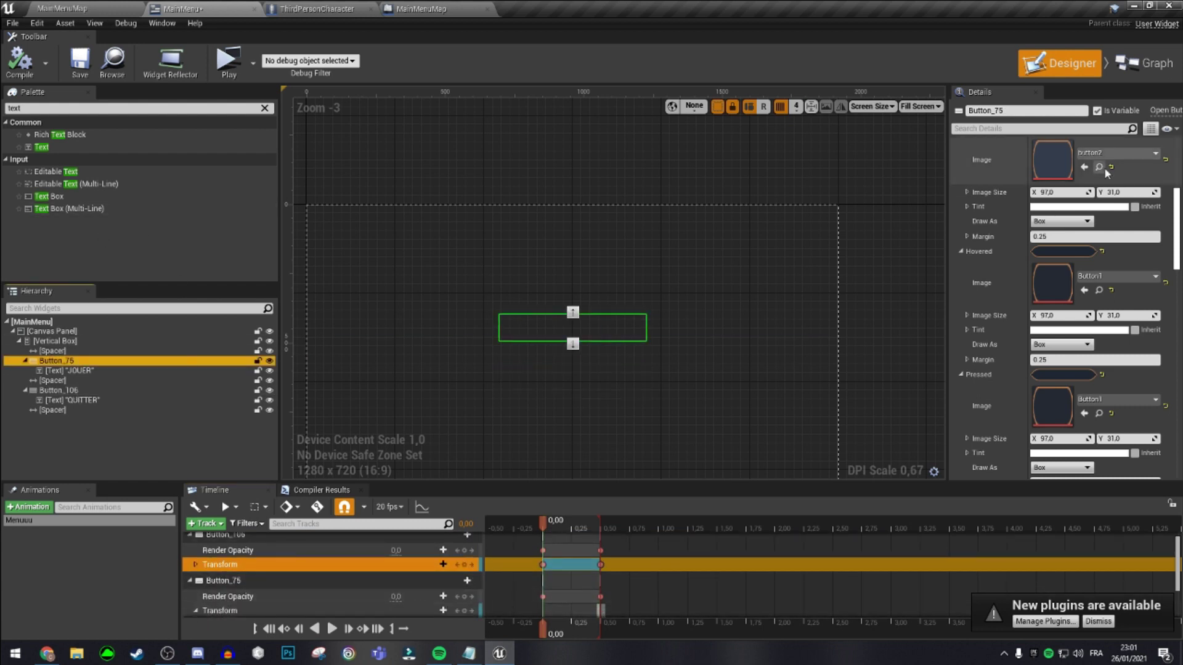
{"action": "left_click", "coordinate": [1008, 109]}
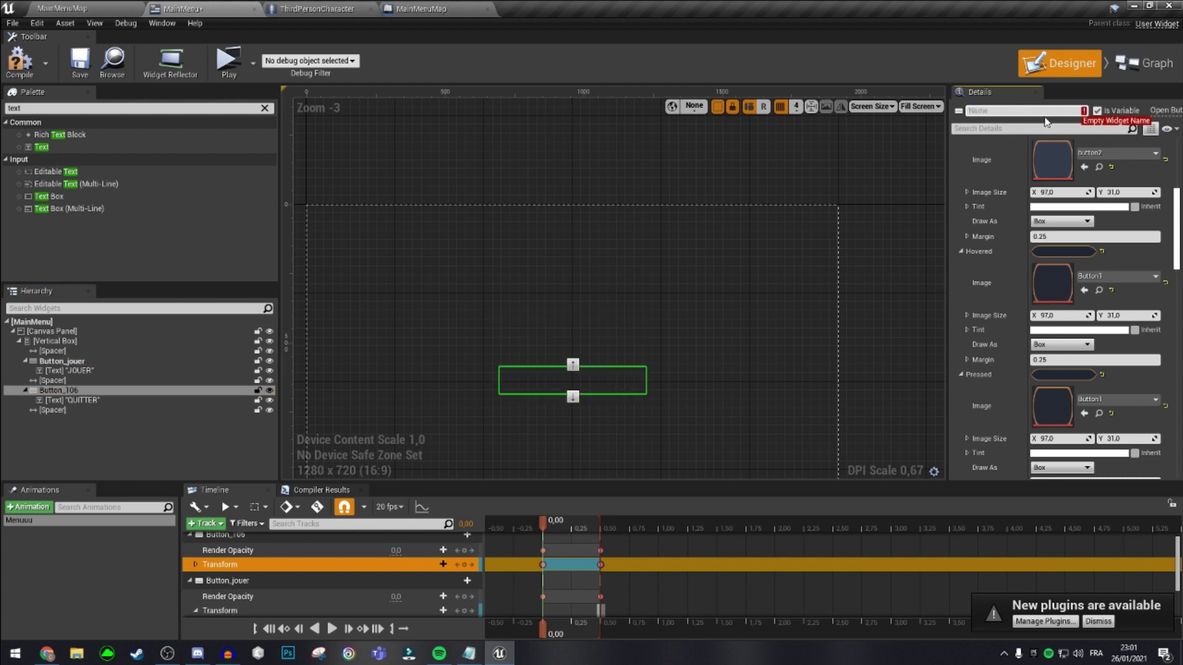
{"action": "key", "text": "ctrl+z"}
{"action": "key", "text": "Right"}
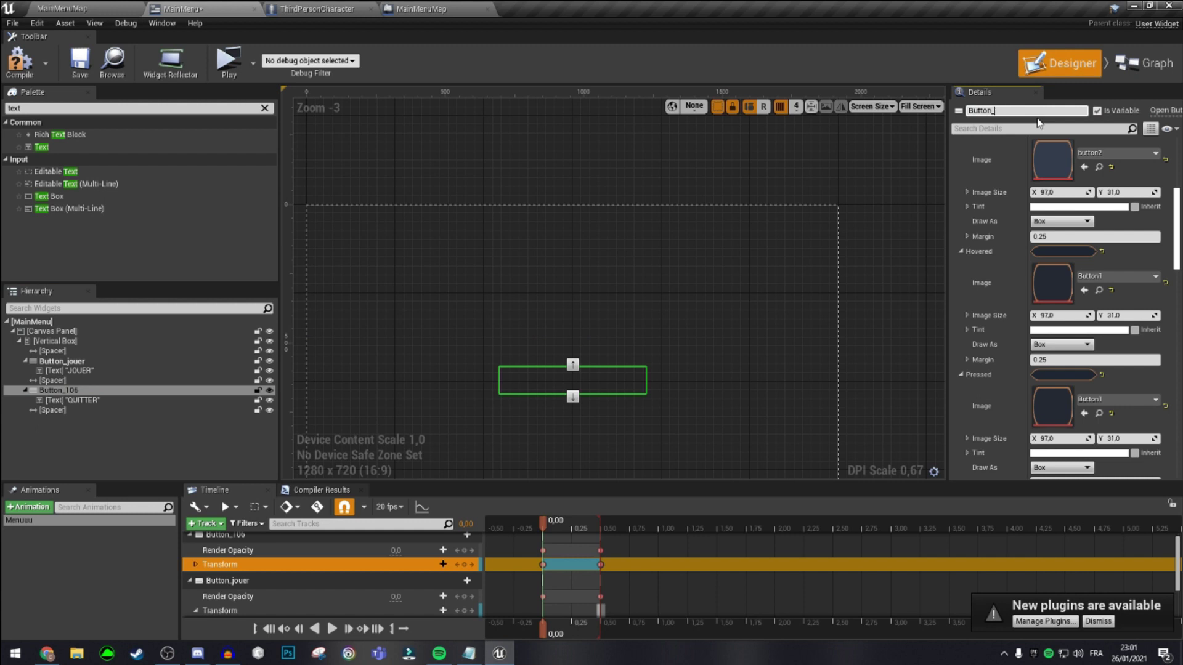
{"action": "type", "text": "quitter"}
{"action": "right_click_drag", "start_coordinate": [716, 367], "coordinate": [716, 306]}
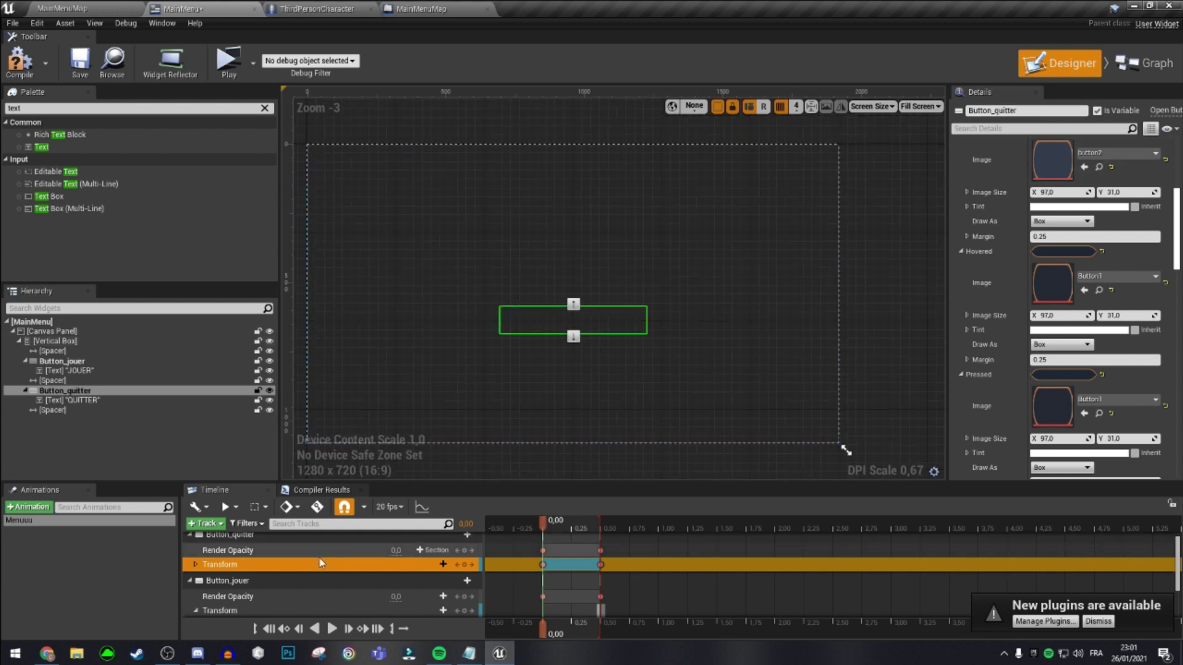
{"action": "key", "text": "ctrl+z"}
- Expand the Translation values of Button_jouer and key a trial X value of 0.41 at time 0.00
{"action": "scroll", "coordinate": [314, 582], "scroll_direction": "down", "scroll_amount": 1}
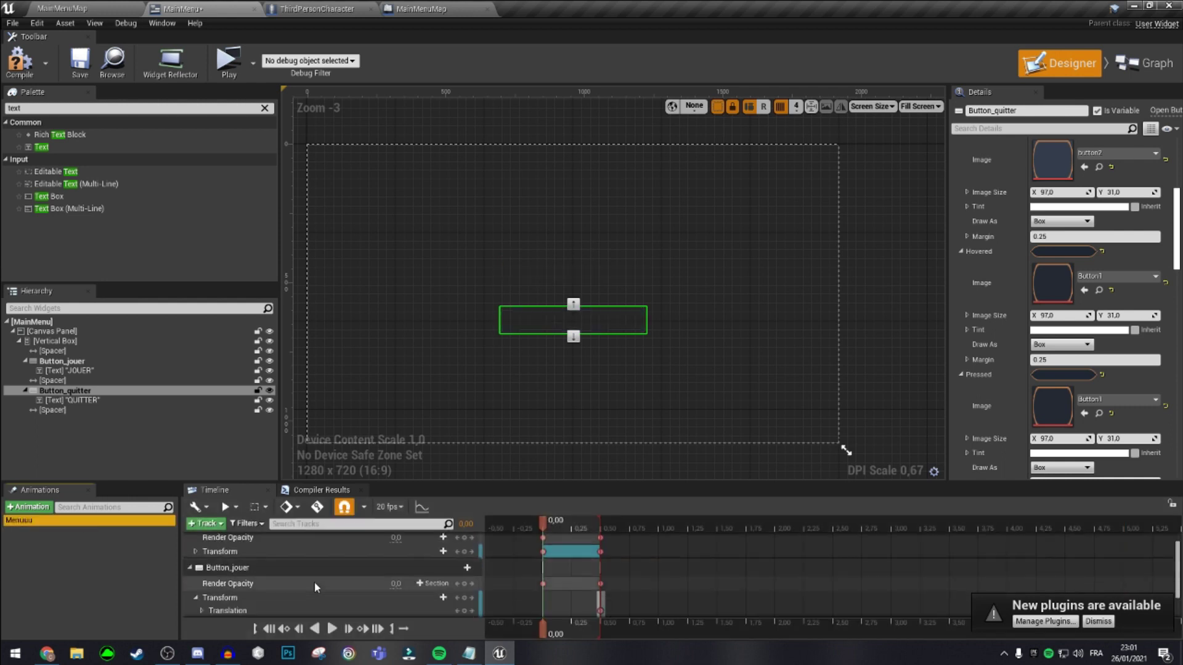
{"action": "scroll", "coordinate": [574, 577], "scroll_direction": "down", "scroll_amount": 1}
{"action": "scroll", "coordinate": [574, 577], "scroll_direction": "down", "scroll_amount": 1}
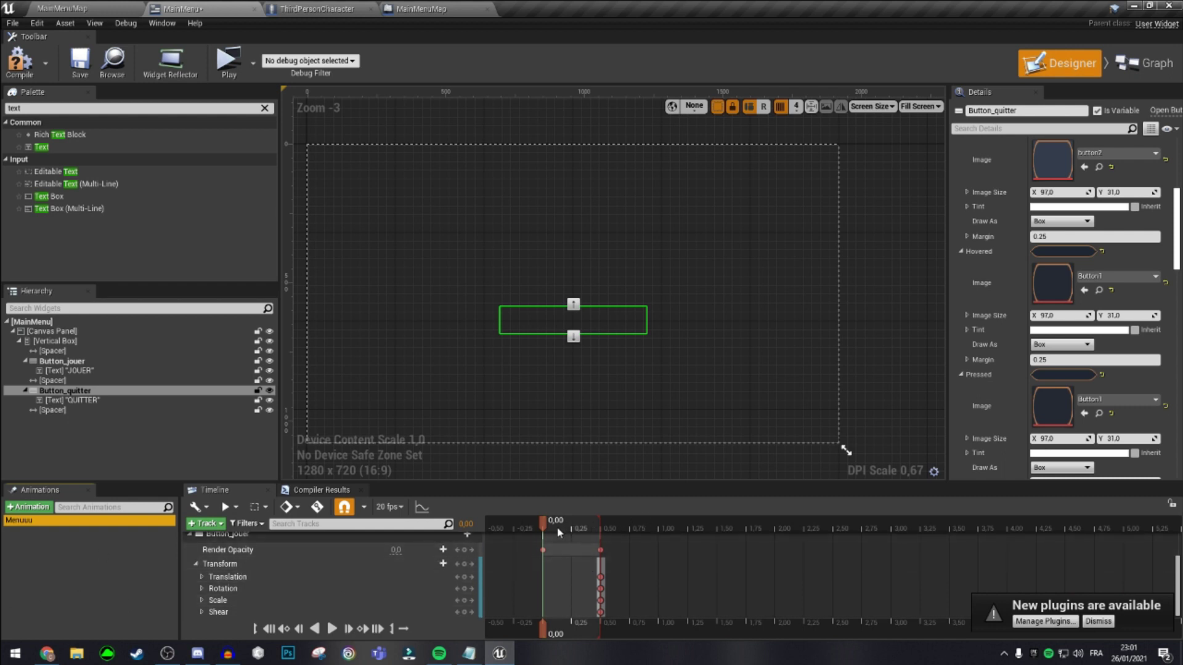
{"action": "left_click", "coordinate": [202, 577]}
{"action": "left_click_drag", "start_coordinate": [398, 587], "coordinate": [405, 588]}
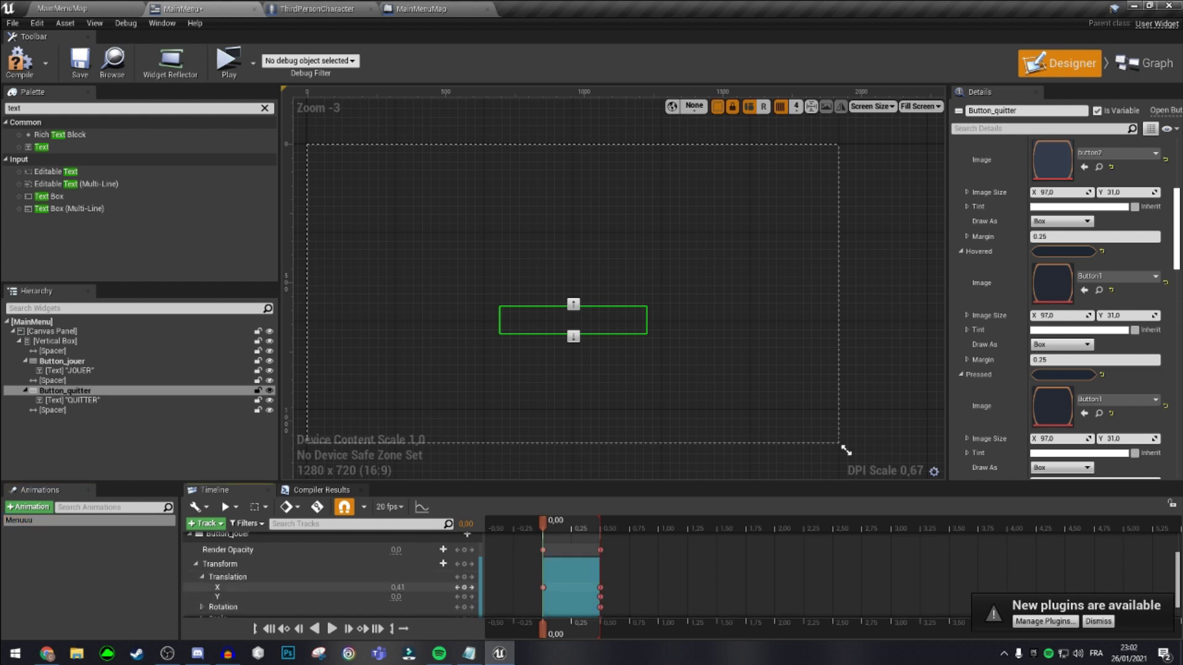
{"action": "left_click", "coordinate": [572, 522]}
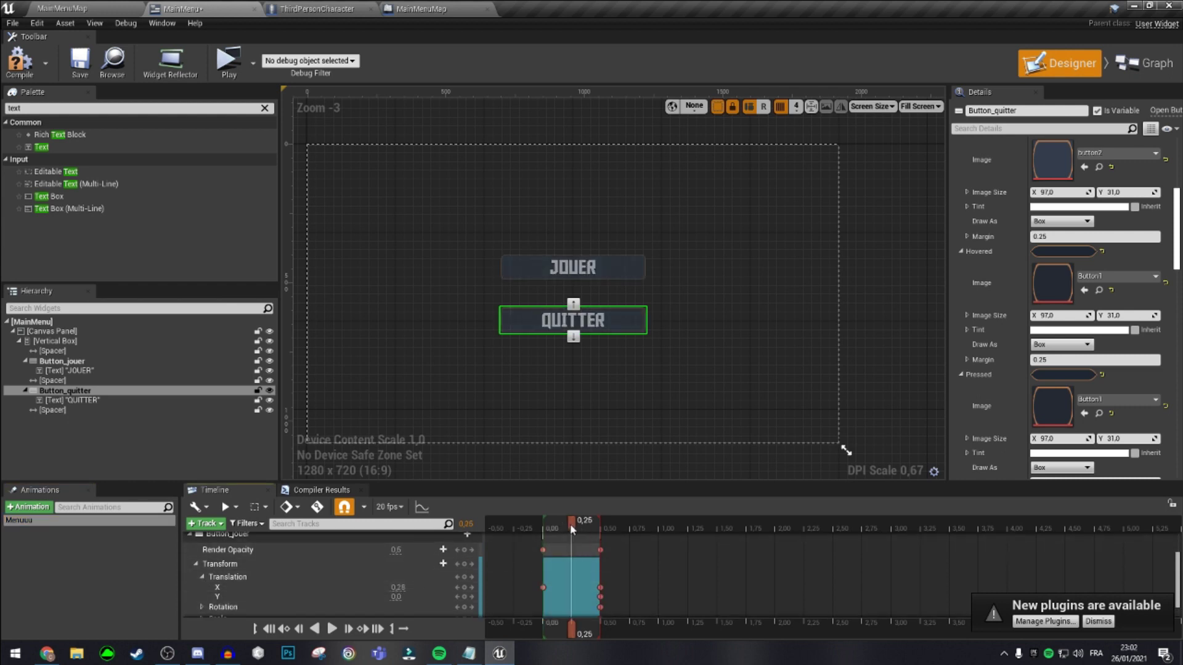
{"action": "left_click_drag", "start_coordinate": [399, 587], "coordinate": [422, 601]}
{"action": "key", "text": "ctrl+z"}
- Set Button_jouer's X translation at time 0.00 to 1400, trying 500 and 1000 first
{"action": "left_click", "coordinate": [399, 588]}
{"action": "type", "text": "500"}
{"action": "key", "text": "Return"}
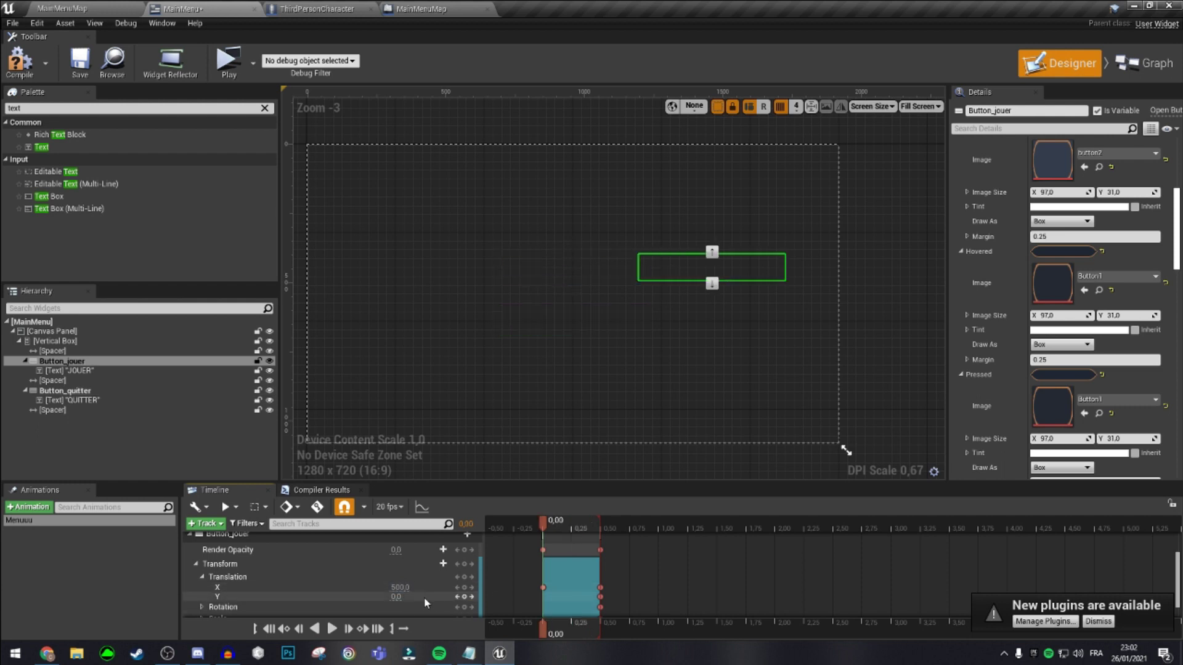
{"action": "type", "text": "1000"}
{"action": "key", "text": "Return"}
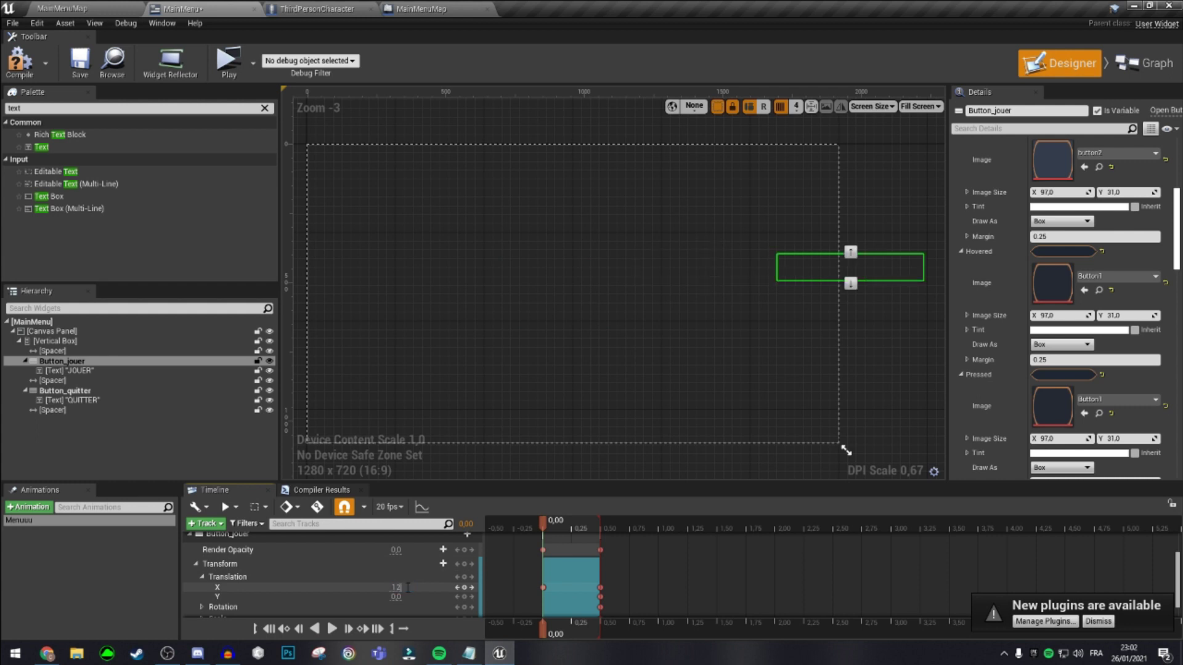
{"action": "type", "text": "1400"}
{"action": "key", "text": "Return"}
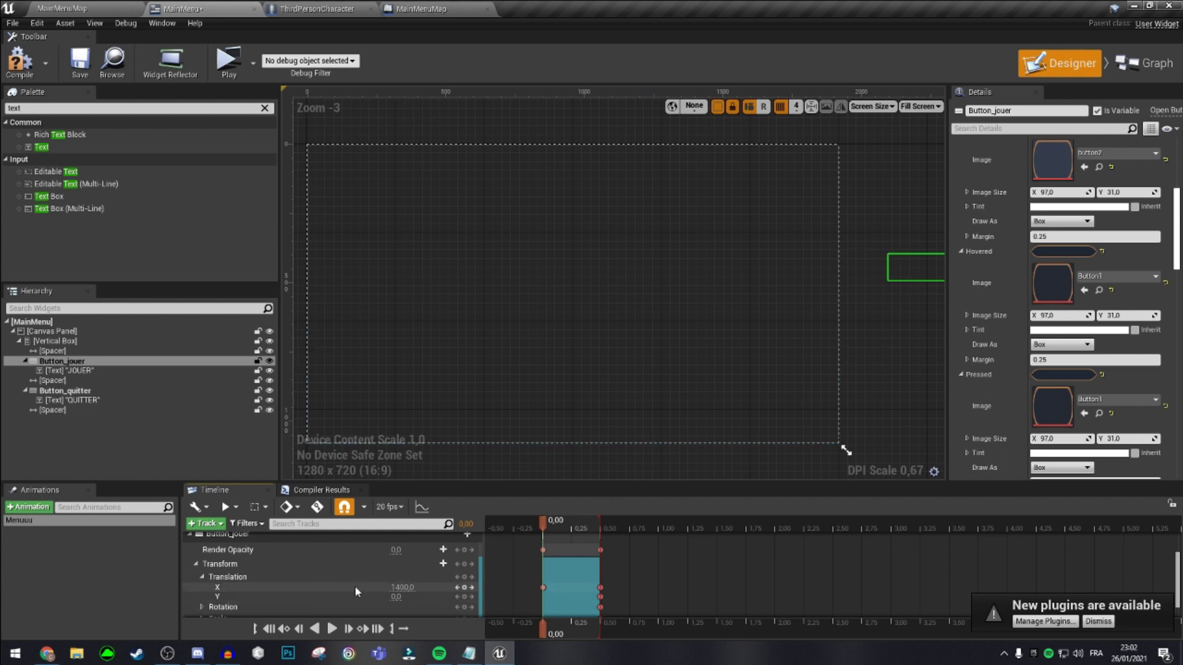
- Expand Button_quitter's Transform track and set its X translation at time 0.00 to -1400
{"action": "scroll", "coordinate": [433, 593], "scroll_direction": "down", "scroll_amount": 3}
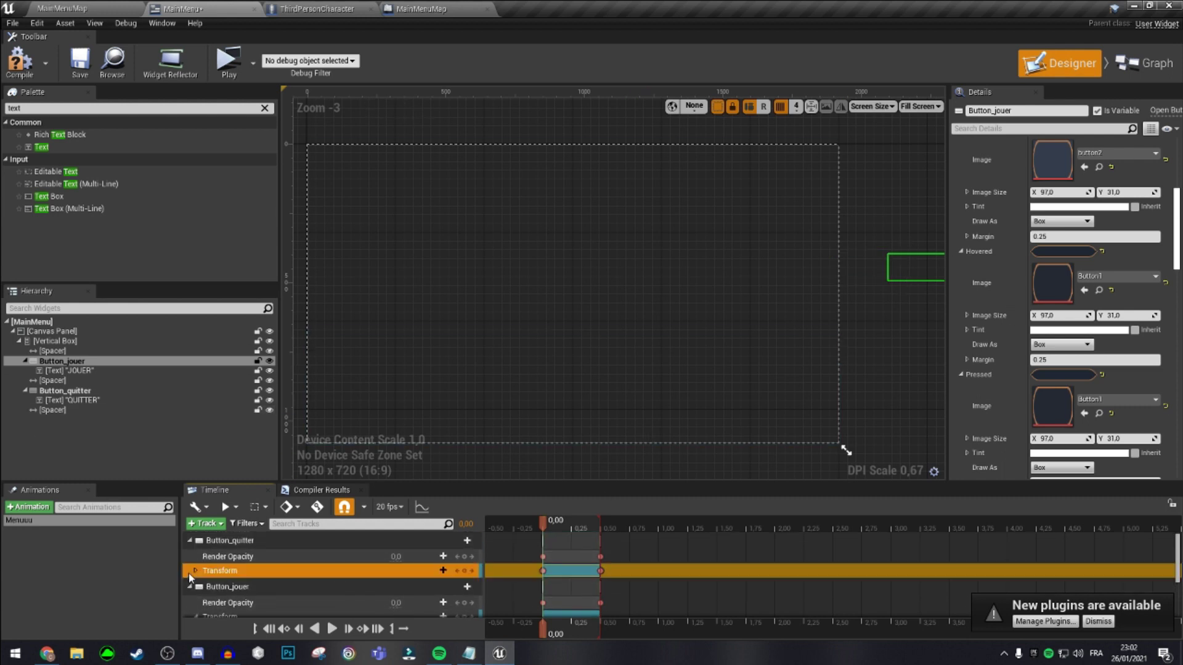
{"action": "left_click", "coordinate": [201, 571]}
{"action": "left_click", "coordinate": [201, 583]}
{"action": "scroll", "coordinate": [308, 585], "scroll_direction": "down", "scroll_amount": 2}
{"action": "left_click", "coordinate": [397, 554]}
{"action": "type", "text": "-1400"}
{"action": "key", "text": "Return"}
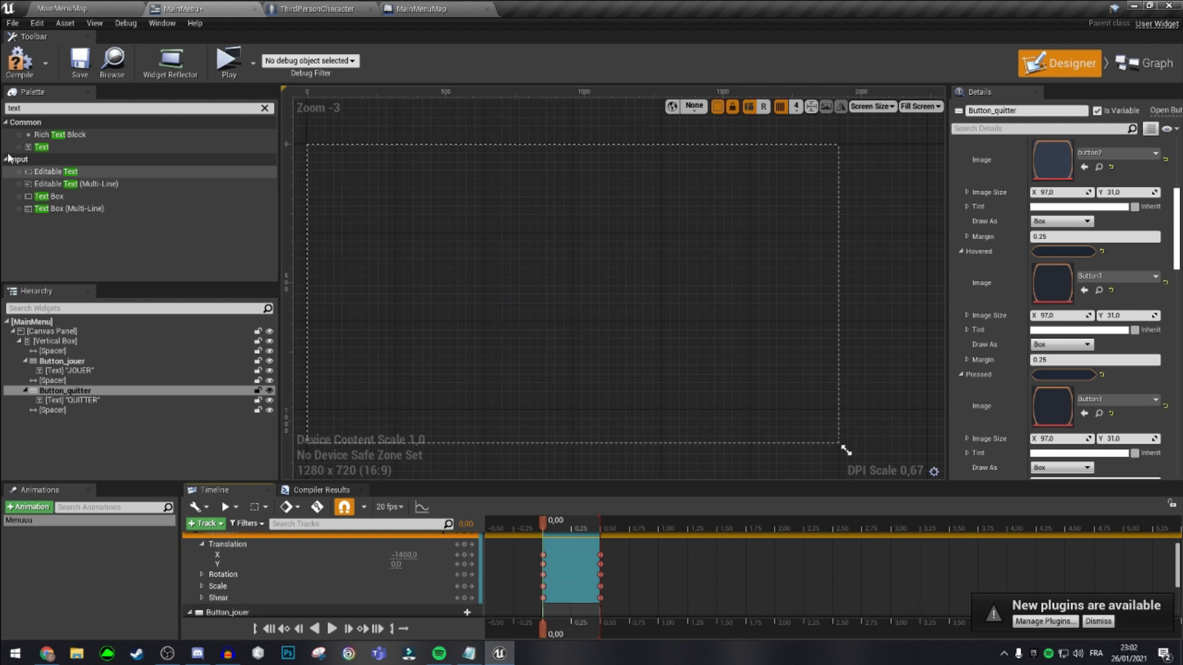
- Compile the widget and play the Menuuu animation to check both buttons sliding in
{"action": "left_click", "coordinate": [17, 73]}
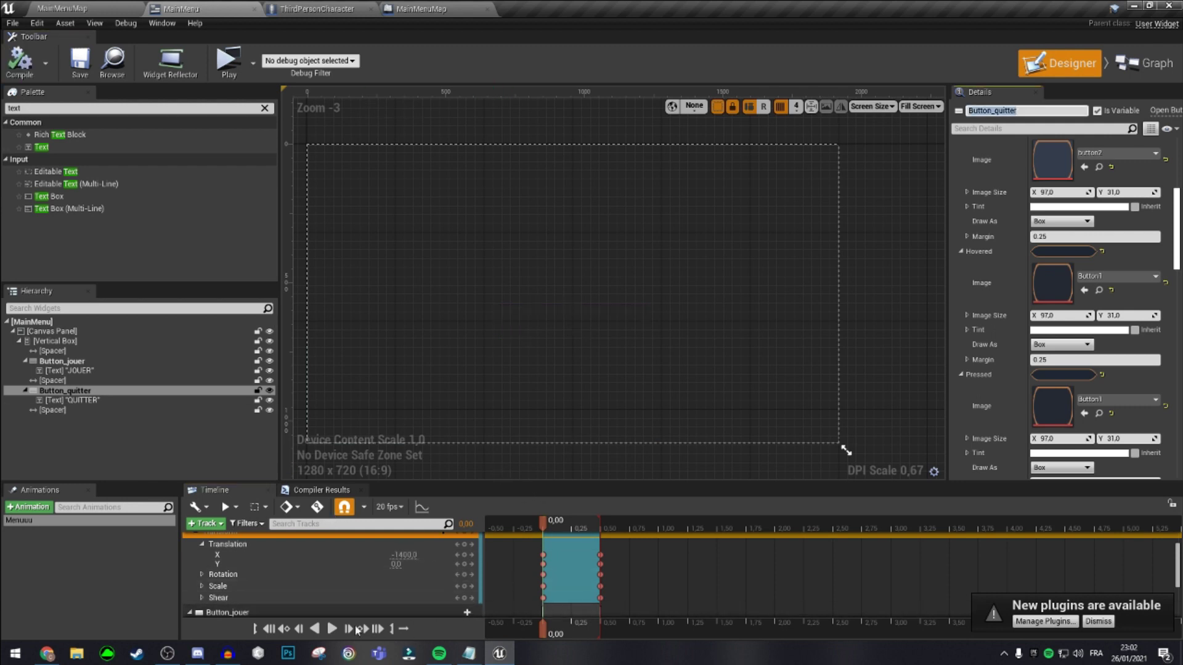
{"action": "left_click", "coordinate": [331, 629]}
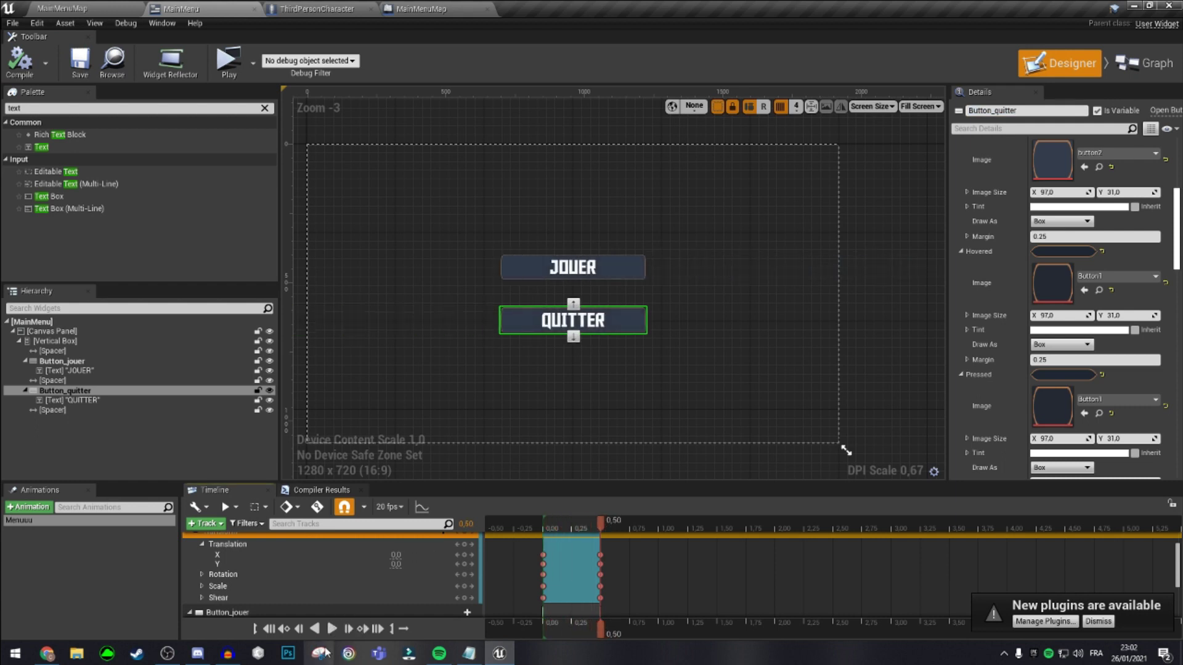
{"action": "left_click", "coordinate": [331, 628]}
- Add an On Clicked event for Button_jouer
{"action": "left_click", "coordinate": [639, 277]}
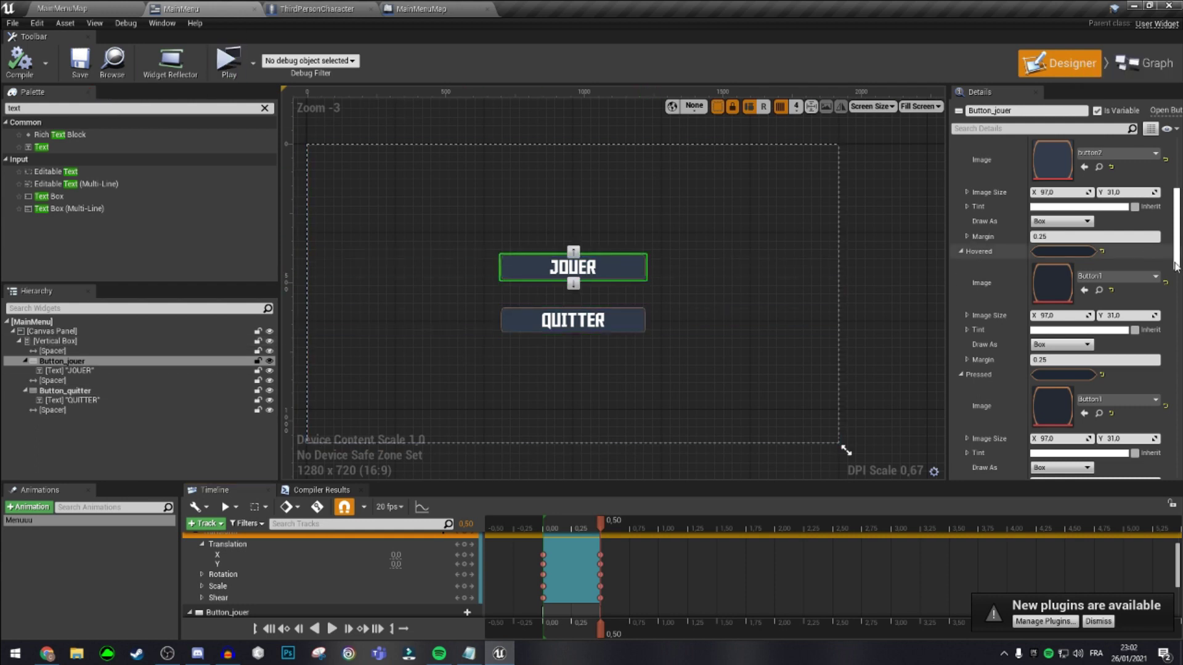
{"action": "scroll", "coordinate": [1139, 339], "scroll_direction": "down", "scroll_amount": 10}
{"action": "scroll", "coordinate": [1138, 343], "scroll_direction": "down", "scroll_amount": 3}
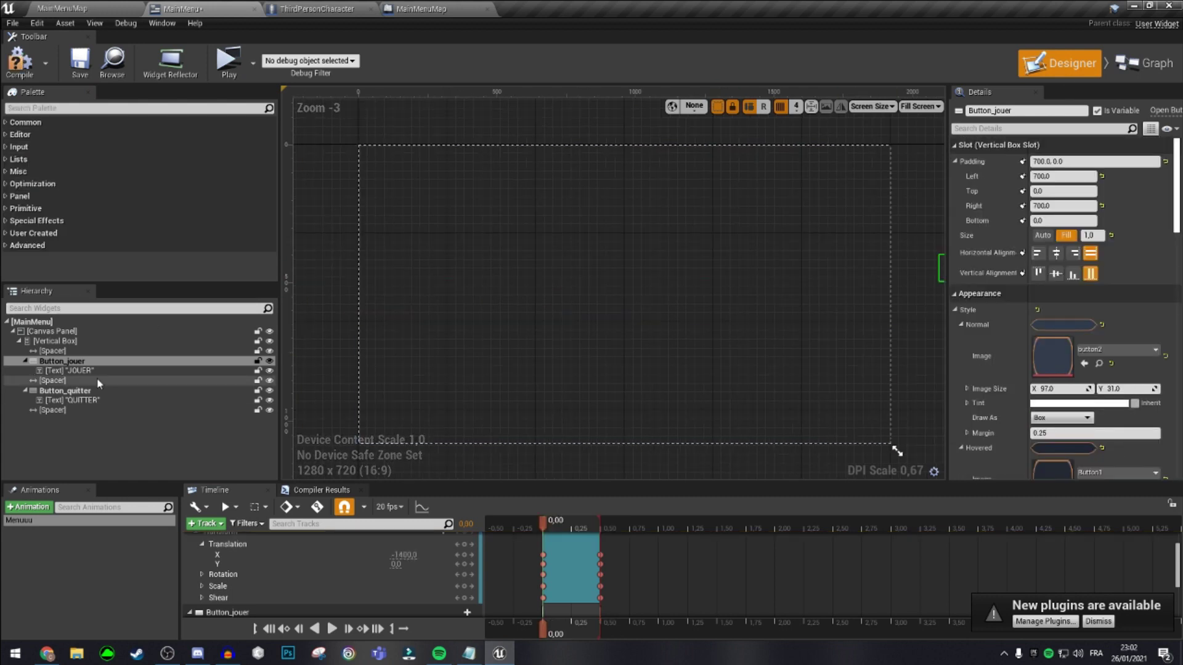
- Add an On Clicked event for Button_quitter and bring both click events into view in the Event Graph
{"action": "left_click", "coordinate": [64, 391]}
{"action": "scroll", "coordinate": [1052, 335], "scroll_direction": "down", "scroll_amount": 10}
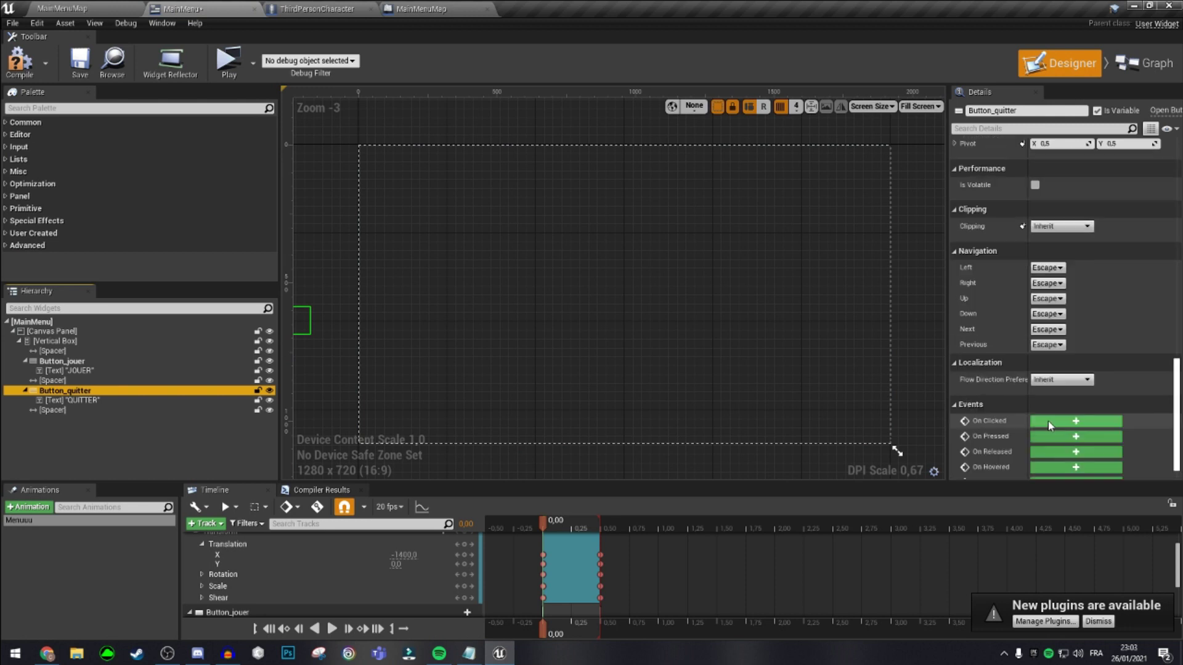
{"action": "left_click", "coordinate": [1048, 420]}
{"action": "left_click", "coordinate": [730, 419]}
{"action": "right_click_drag", "start_coordinate": [729, 418], "coordinate": [626, 483]}
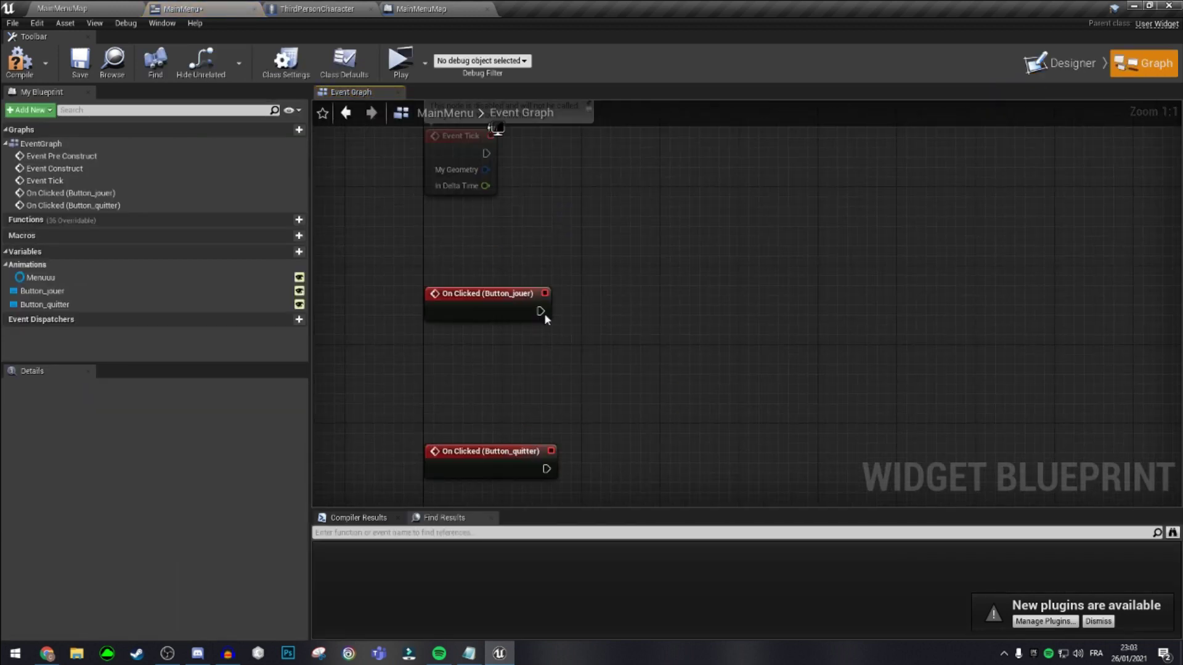
- Make On Clicked (Button_jouer) run a Play Animation Reverse node with Menuuu as its In Animation, and compile the widget
{"action": "left_click_drag", "start_coordinate": [541, 311], "coordinate": [622, 320]}
{"action": "type", "text": "play ani"}
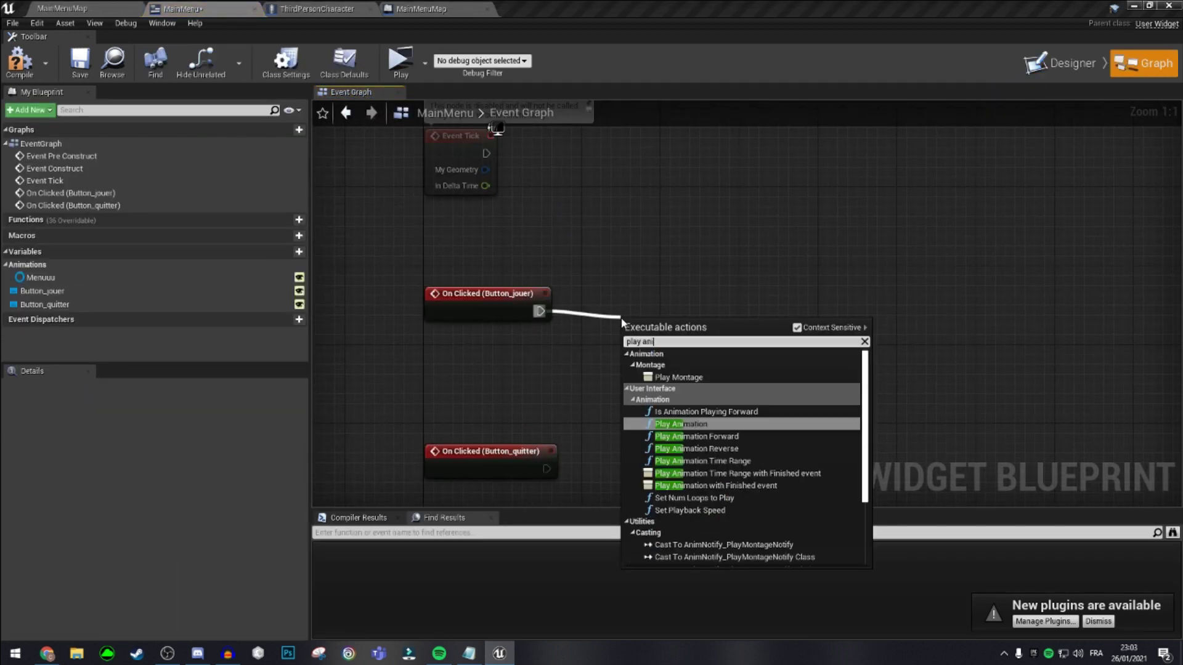
{"action": "left_click", "coordinate": [720, 449]}
{"action": "left_click", "coordinate": [82, 282]}
{"action": "left_click_drag", "start_coordinate": [82, 282], "coordinate": [493, 345]}
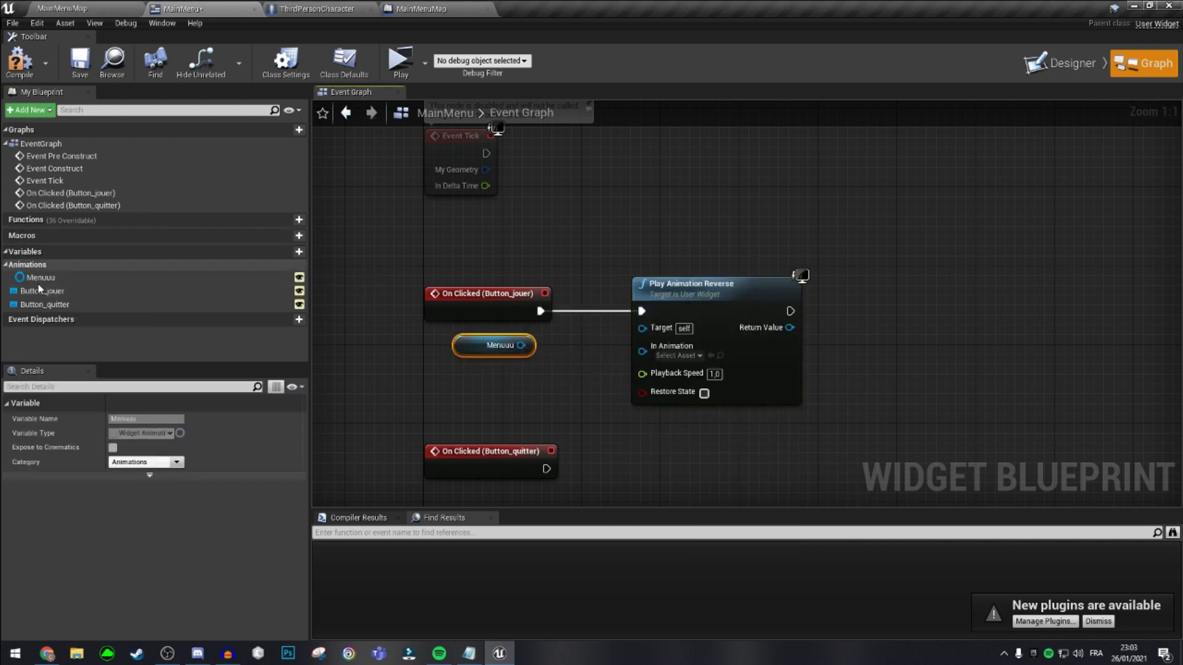
{"action": "left_click_drag", "start_coordinate": [527, 350], "coordinate": [643, 347]}
{"action": "left_click", "coordinate": [17, 64]}
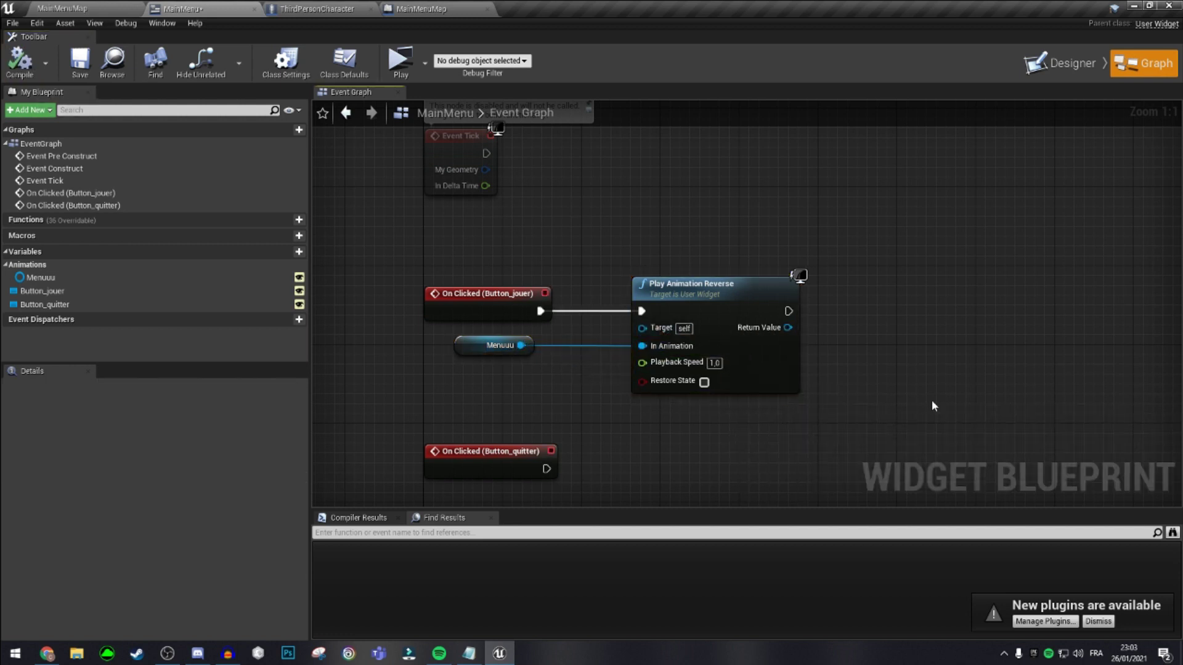
- Run the game preview and test the JOUER button in the menu
{"action": "right_click_drag", "start_coordinate": [697, 340], "coordinate": [599, 356]}
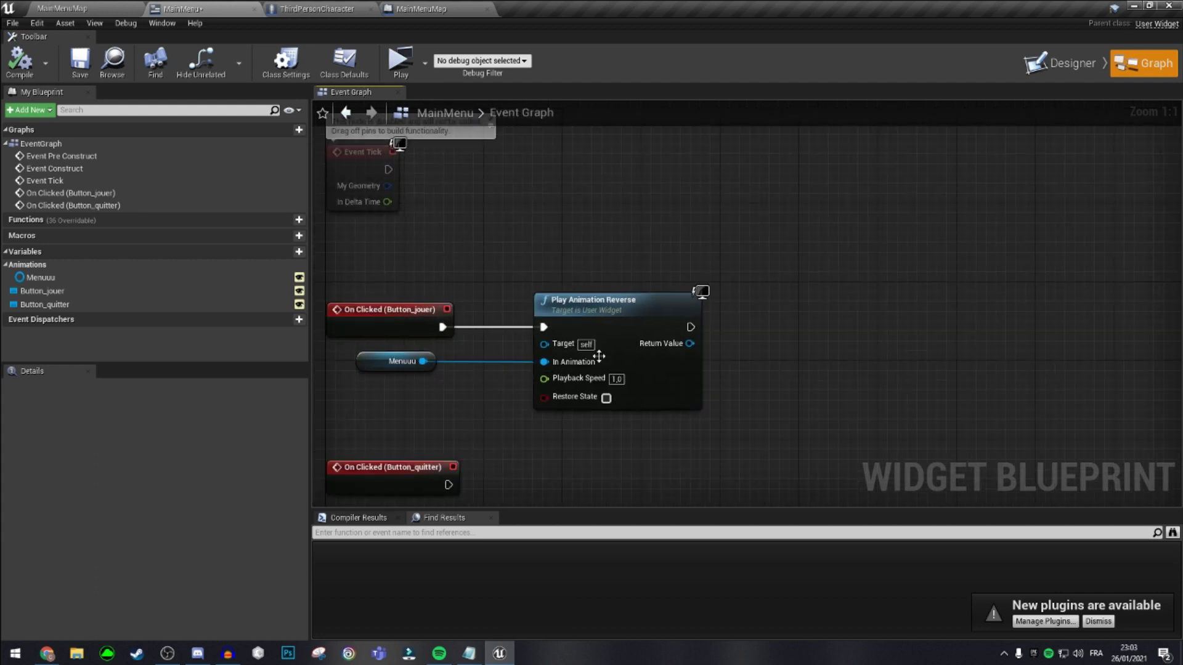
{"action": "left_click", "coordinate": [414, 55]}
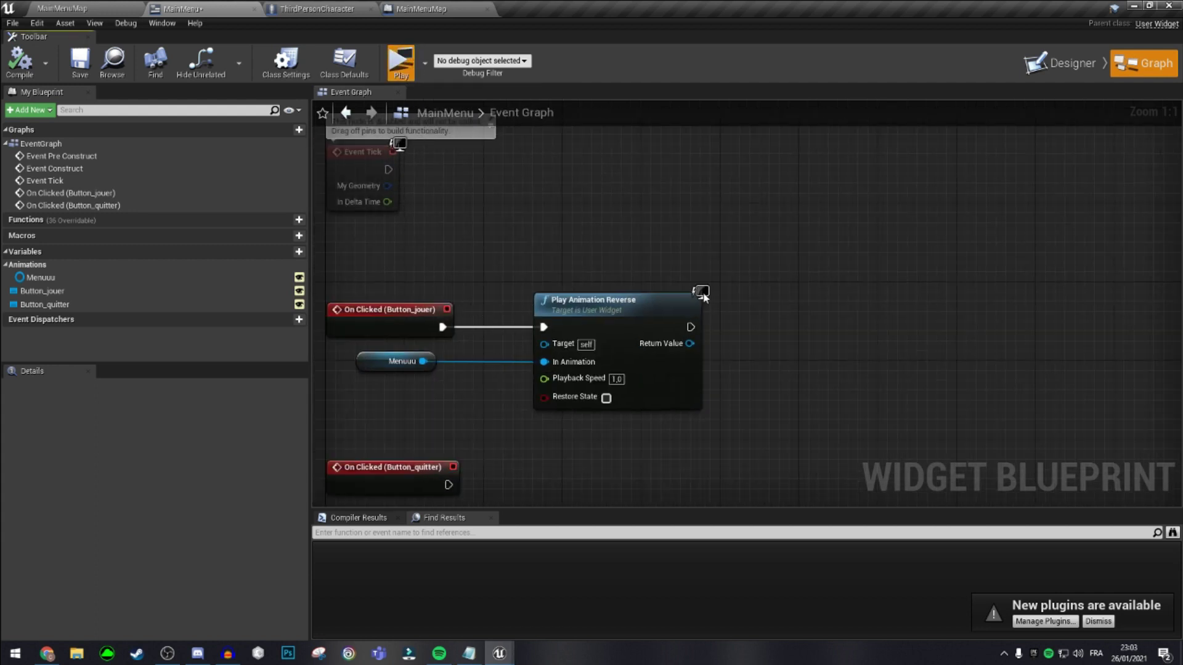
{"action": "left_click", "coordinate": [641, 297]}
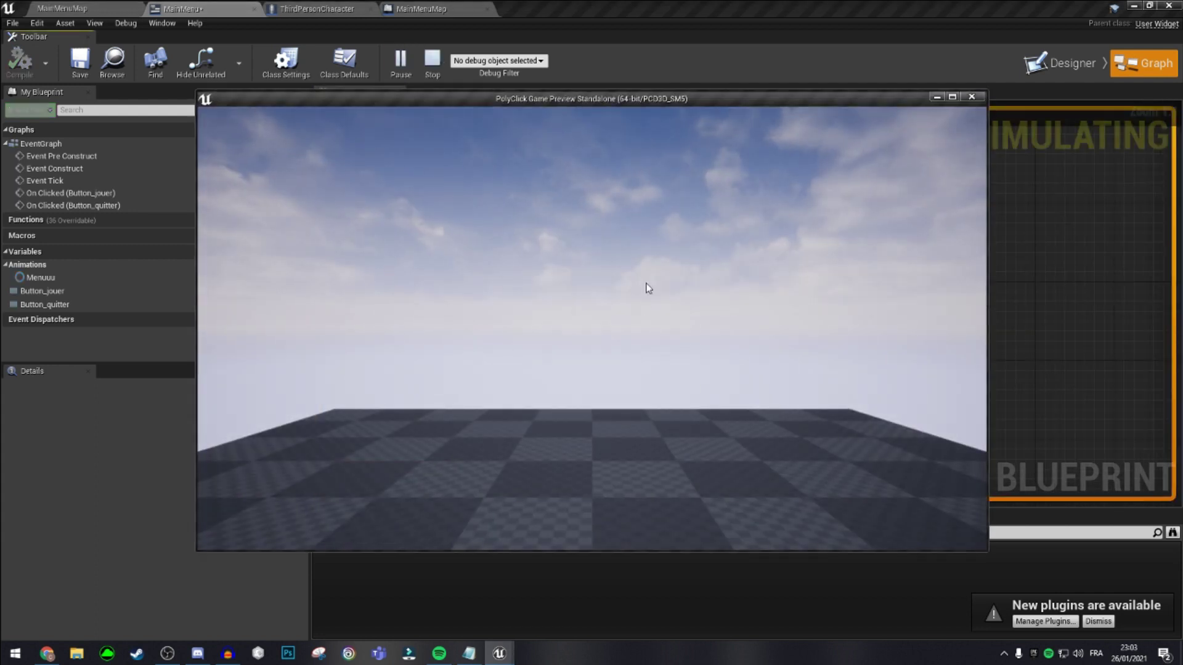
- Close the preview, duplicate the Play Animation Reverse and Menuuu nodes, and connect the copy to On Clicked (Button_quitter)
{"action": "key", "text": "Escape"}
{"action": "right_click_drag", "start_coordinate": [597, 336], "coordinate": [642, 283]}
{"action": "left_click_drag", "start_coordinate": [611, 254], "coordinate": [585, 259]}
{"action": "left_click_drag", "start_coordinate": [459, 309], "coordinate": [461, 311]}
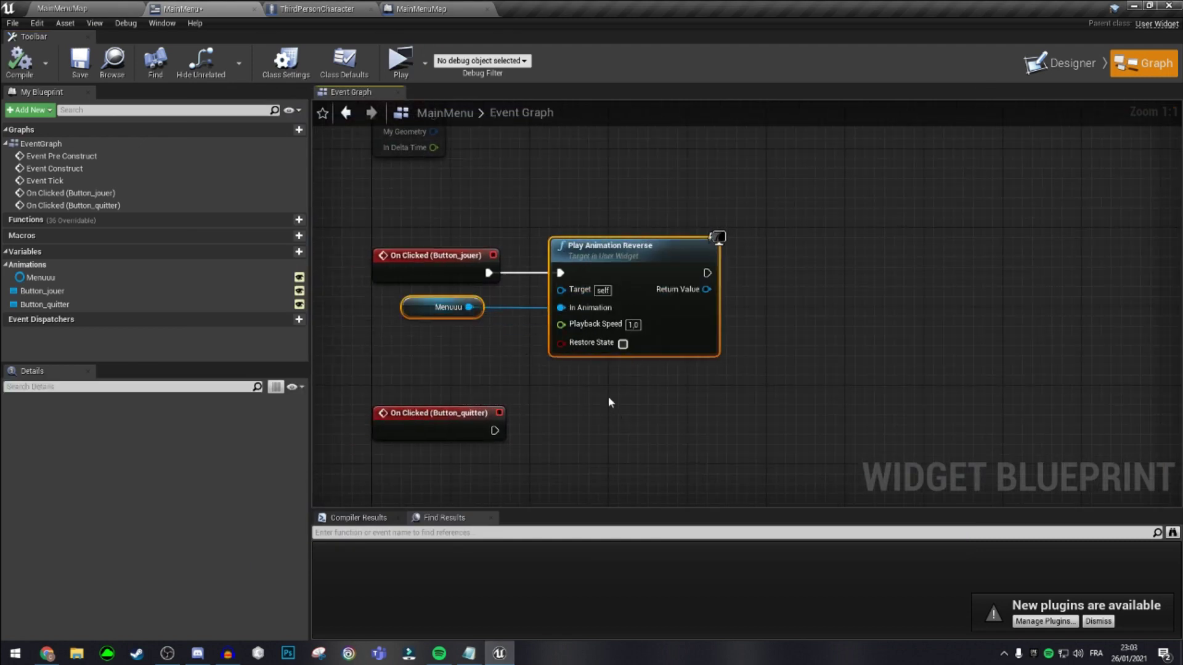
{"action": "right_click_drag", "start_coordinate": [609, 403], "coordinate": [579, 353]}
{"action": "key", "text": "ctrl+v"}
{"action": "left_click_drag", "start_coordinate": [668, 364], "coordinate": [597, 363]}
{"action": "left_click_drag", "start_coordinate": [530, 380], "coordinate": [466, 381]}
- Delete the Event Tick and Event Pre Construct nodes from the Event Graph
{"action": "right_click_drag", "start_coordinate": [537, 242], "coordinate": [539, 350]}
{"action": "right_click_drag", "start_coordinate": [556, 194], "coordinate": [529, 442]}
{"action": "left_click_drag", "start_coordinate": [528, 442], "coordinate": [367, 367]}
{"action": "key", "text": "Delete"}
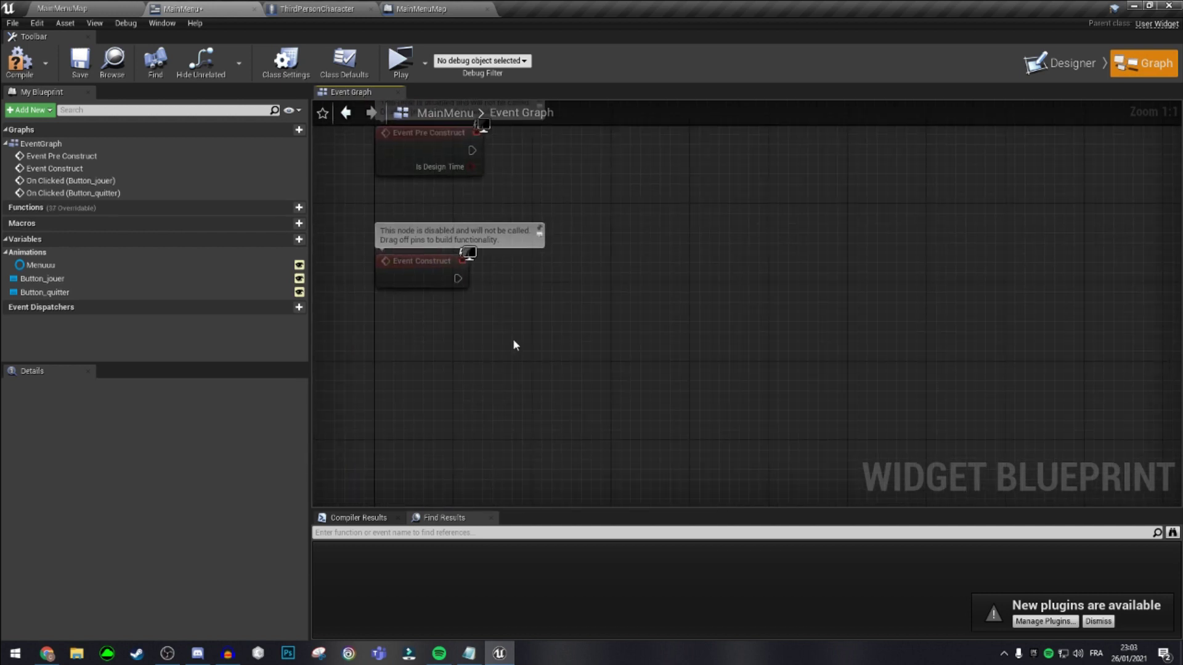
{"action": "right_click_drag", "start_coordinate": [515, 345], "coordinate": [518, 435]}
{"action": "left_click", "coordinate": [460, 253]}
{"action": "key", "text": "Delete"}
- Make Event Construct run a Play Animation Forward node with a pasted Menuuu node as its In Animation
{"action": "key", "text": "ctrl+v"}
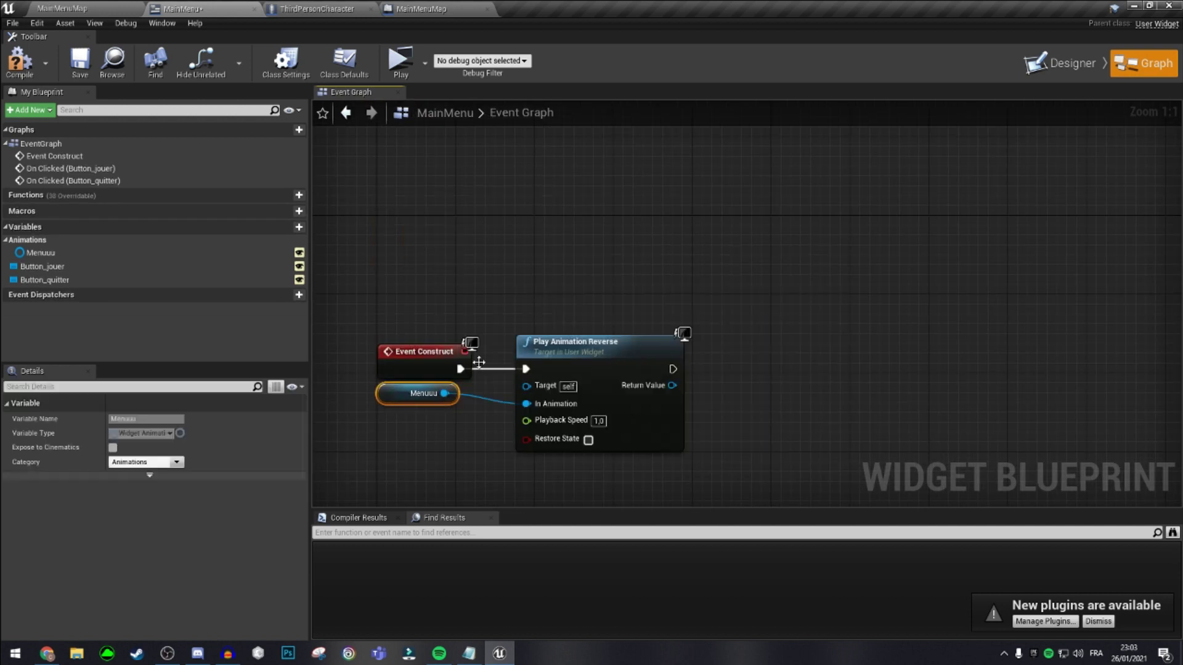
{"action": "left_click", "coordinate": [531, 372]}
{"action": "key", "text": "Delete"}
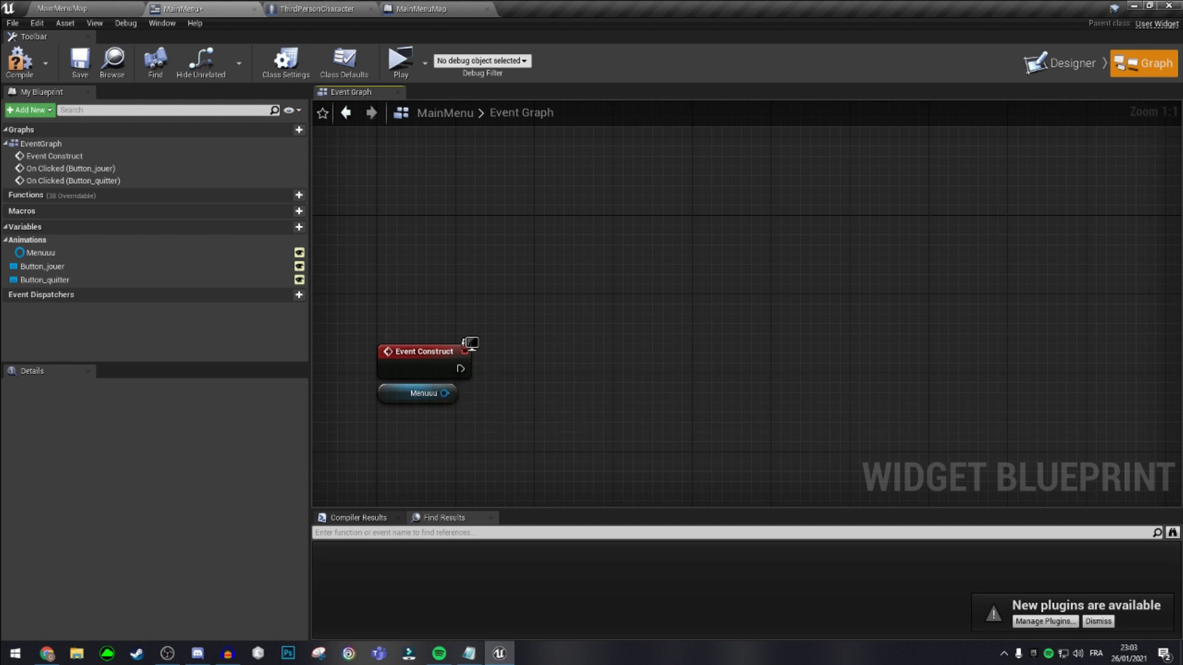
{"action": "left_click_drag", "start_coordinate": [460, 368], "coordinate": [521, 369]}
{"action": "type", "text": "play anima"}
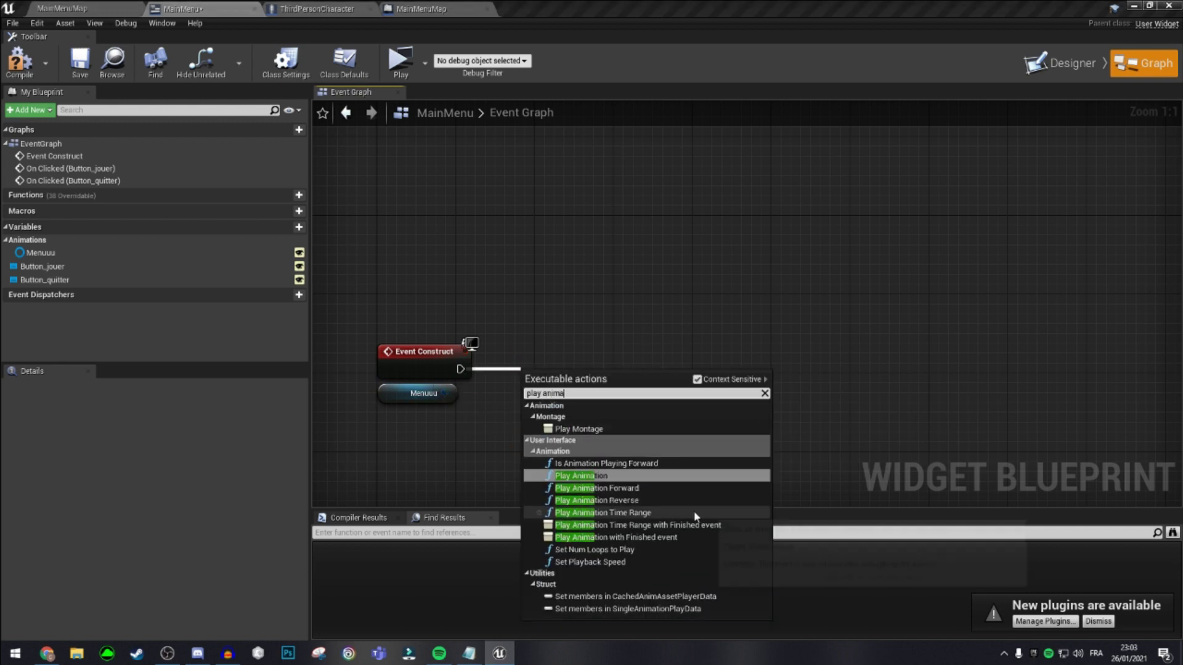
{"action": "left_click", "coordinate": [674, 488]}
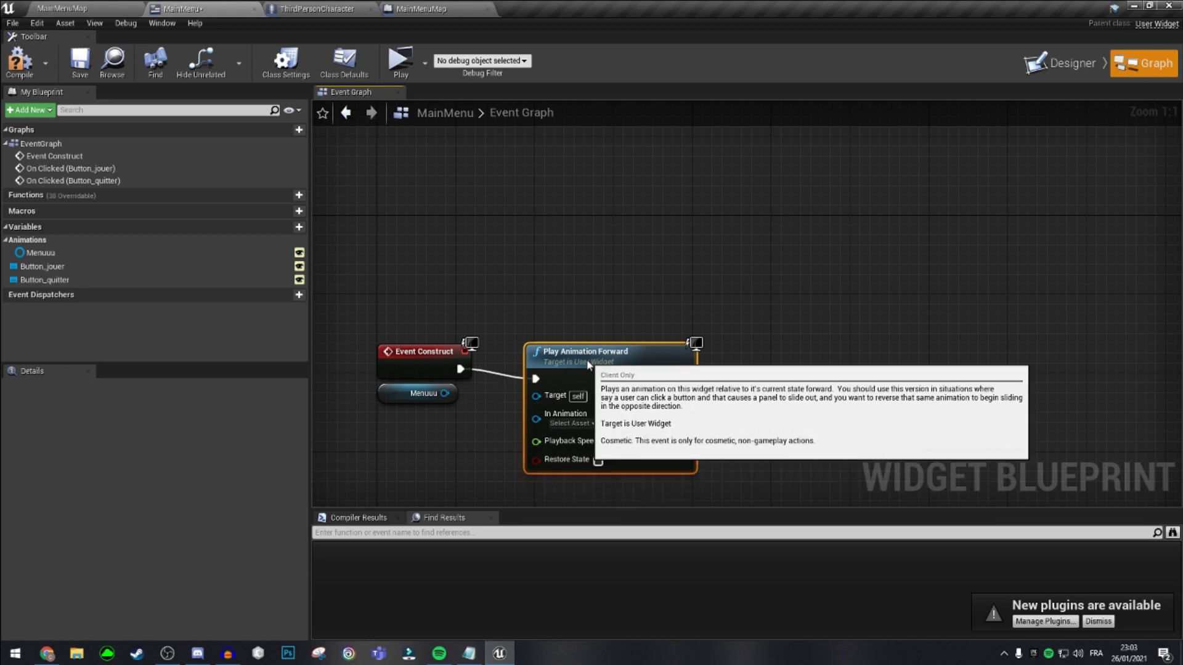
{"action": "left_click_drag", "start_coordinate": [535, 409], "coordinate": [444, 393]}
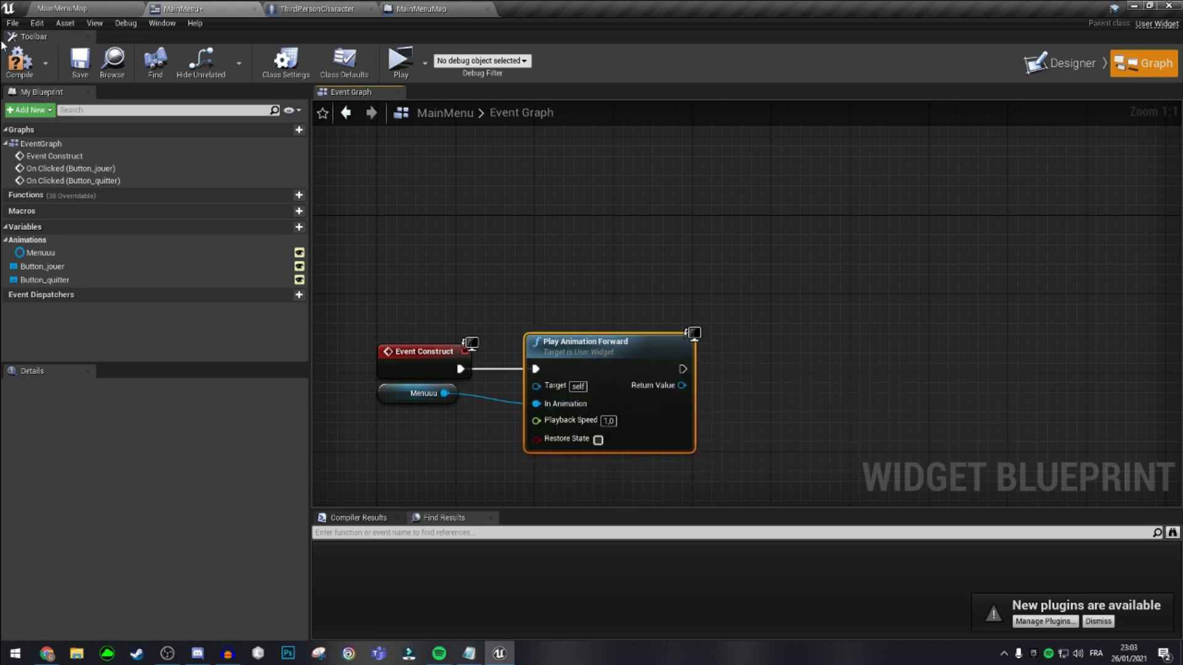
- Run the game preview, test the JOUER button with the menu animations, and close the preview
{"action": "left_click", "coordinate": [400, 61]}
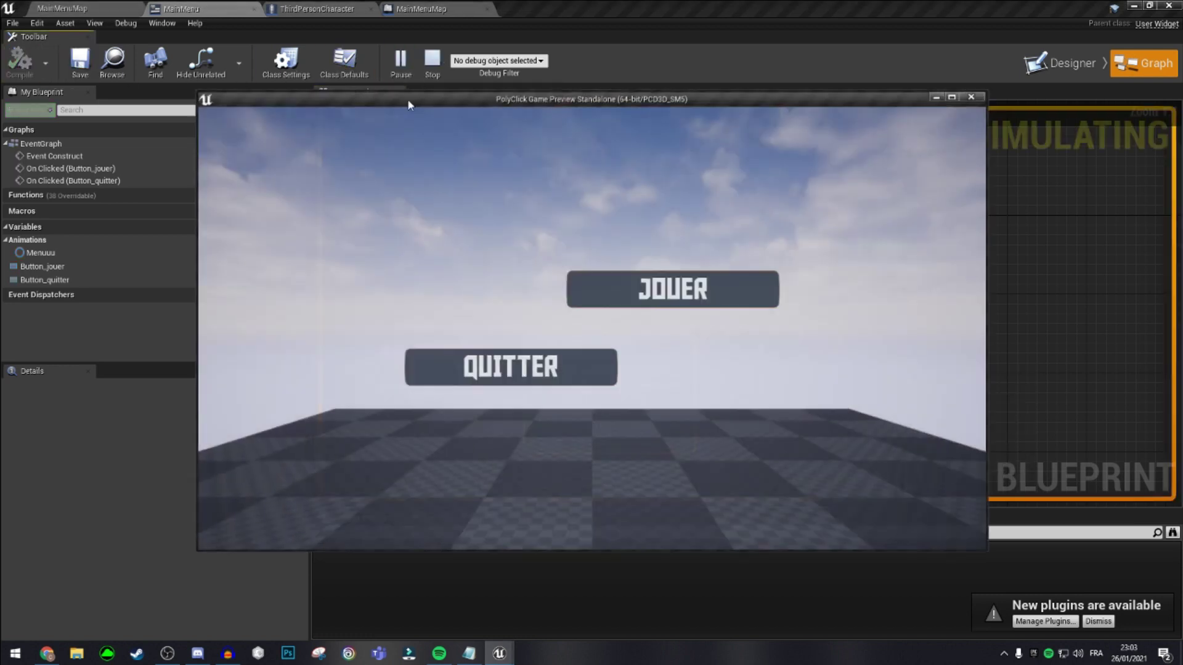
{"action": "left_click", "coordinate": [622, 295]}
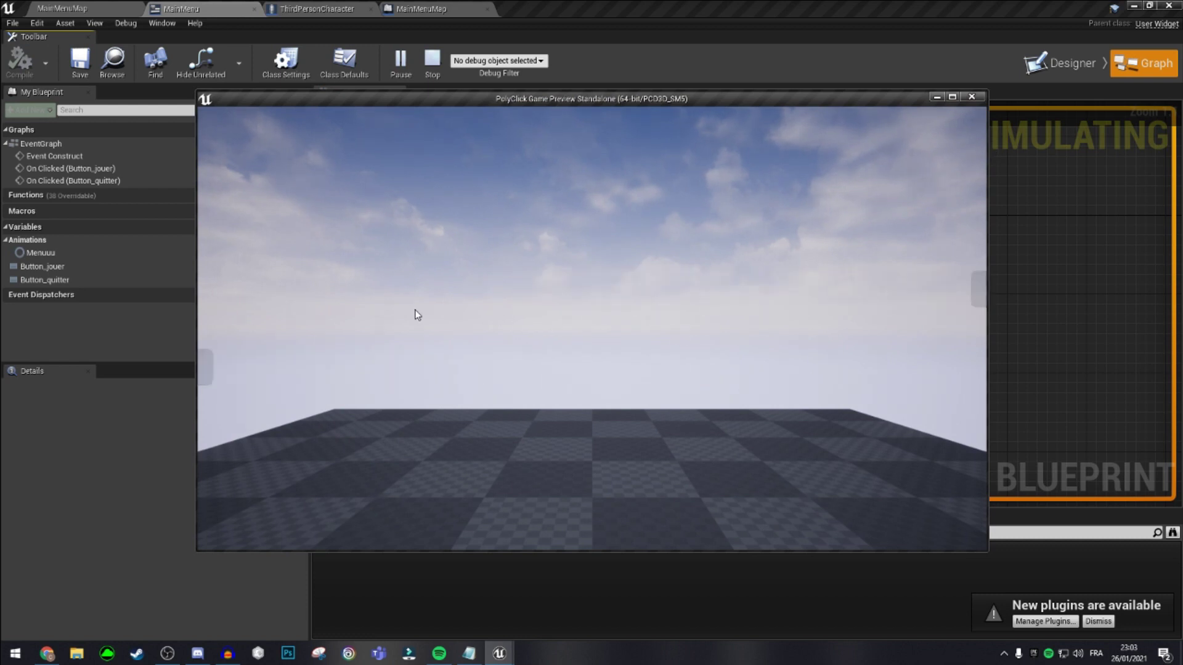
{"action": "left_click", "coordinate": [972, 97]}
- Add a Delay node with a Duration of 0,5 after the Play Animation Reverse node of Button_jouer
{"action": "scroll", "coordinate": [708, 357], "scroll_direction": "up", "scroll_amount": 5}
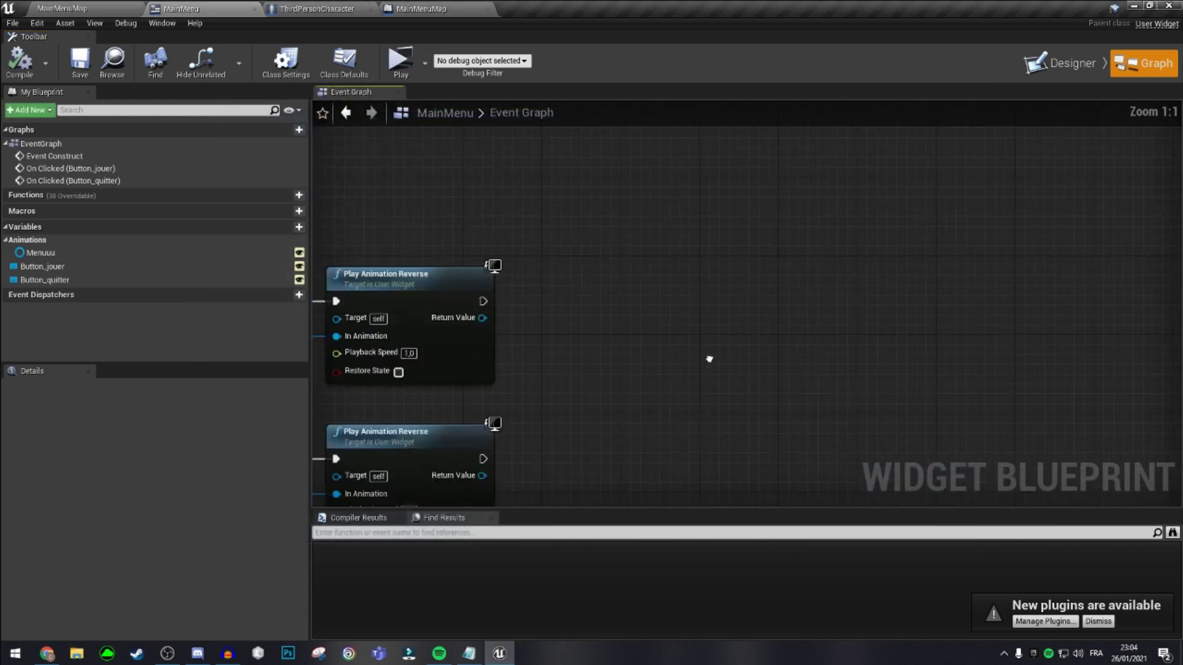
{"action": "right_click_drag", "start_coordinate": [707, 357], "coordinate": [795, 337]}
{"action": "left_click_drag", "start_coordinate": [649, 268], "coordinate": [809, 274]}
{"action": "type", "text": "dela"}
{"action": "key", "text": "Return"}
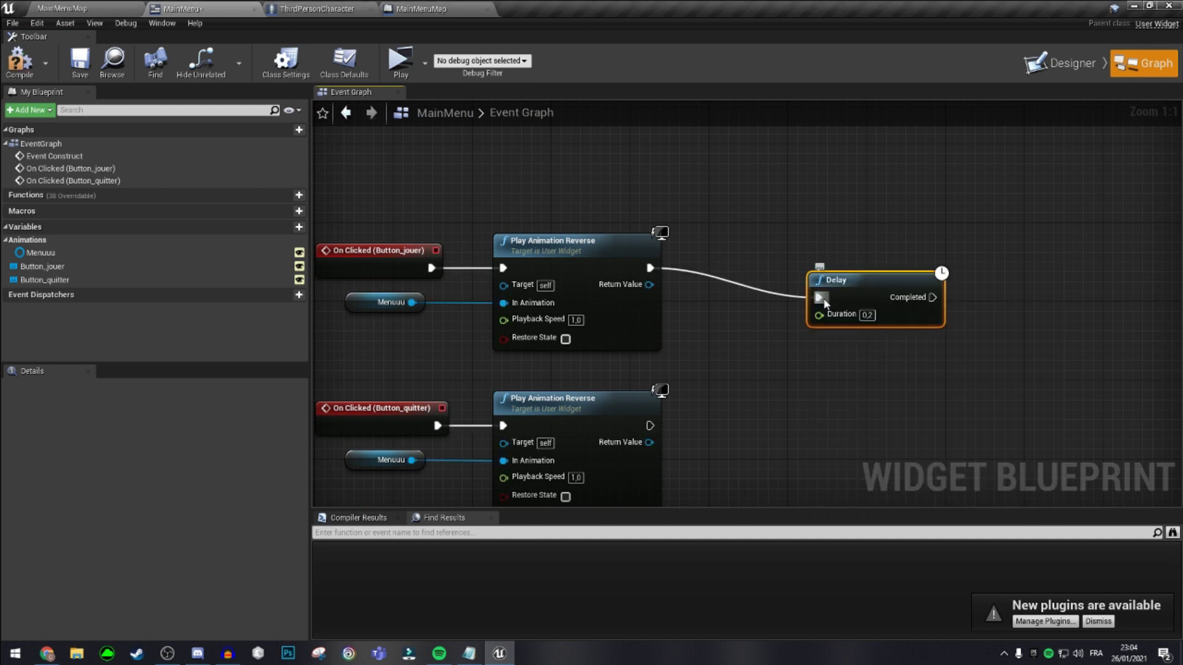
{"action": "left_click_drag", "start_coordinate": [886, 315], "coordinate": [836, 286]}
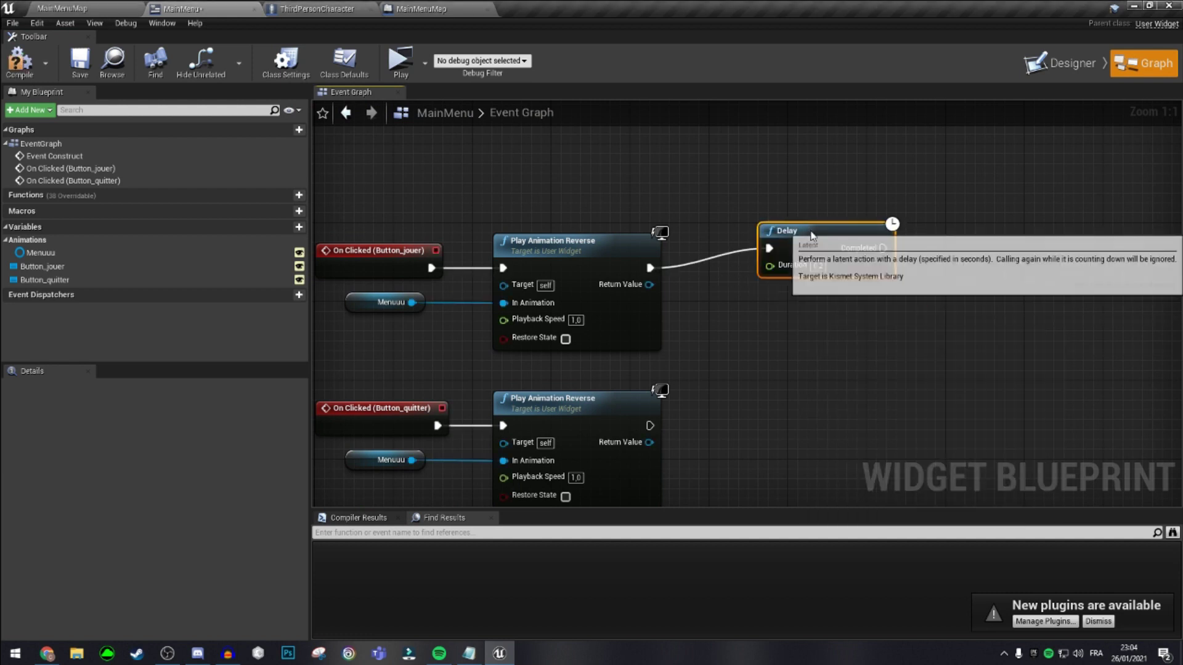
{"action": "left_click", "coordinate": [817, 286]}
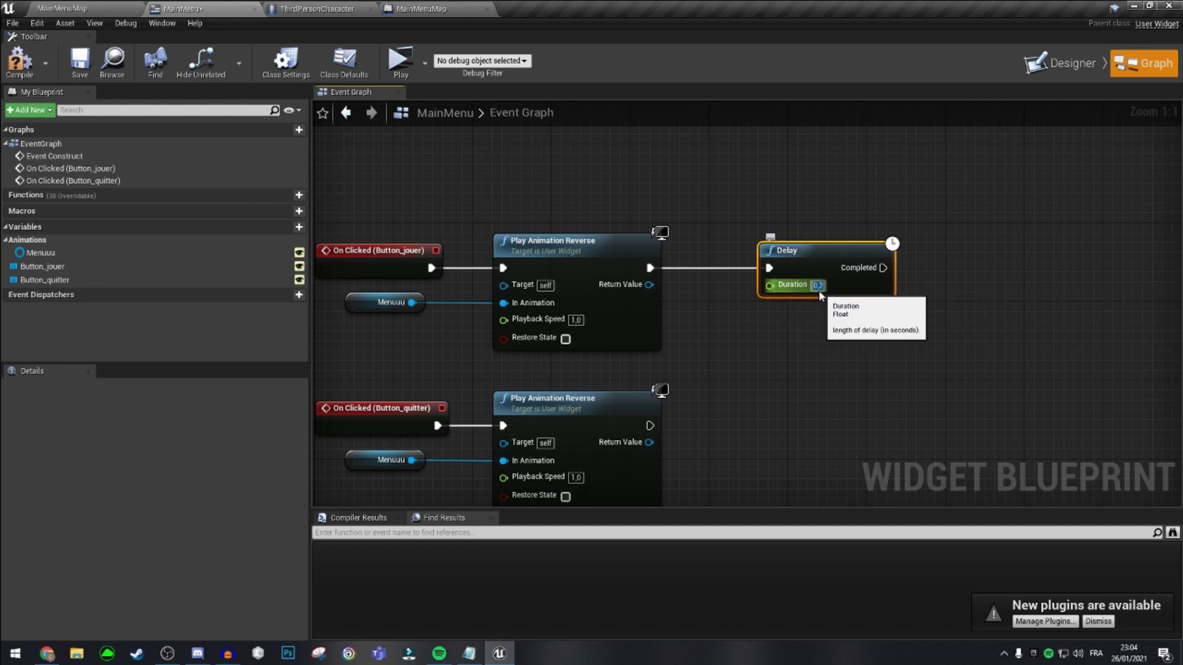
{"action": "type", "text": "0,5"}
{"action": "key", "text": "Return"}
- Run an Open Level node after the Button_jouer Delay, with Demonstration as its Level Name
{"action": "right_click_drag", "start_coordinate": [819, 283], "coordinate": [676, 295]}
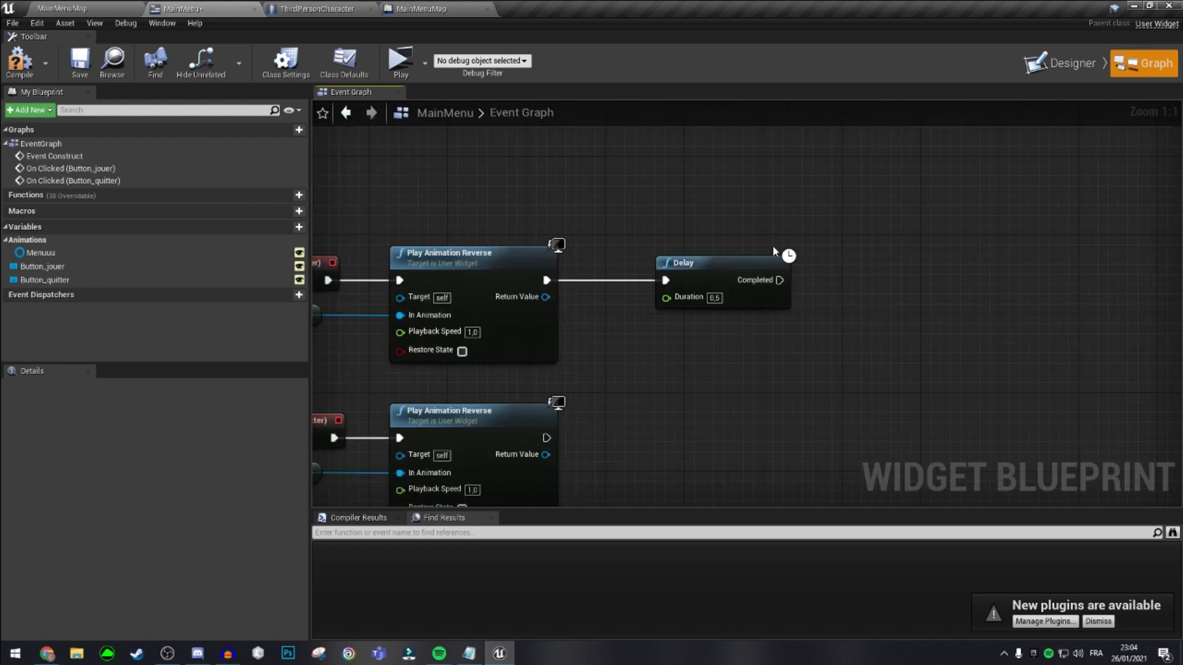
{"action": "left_click_drag", "start_coordinate": [696, 276], "coordinate": [797, 297]}
{"action": "type", "text": "open"}
{"action": "key", "text": "Return"}
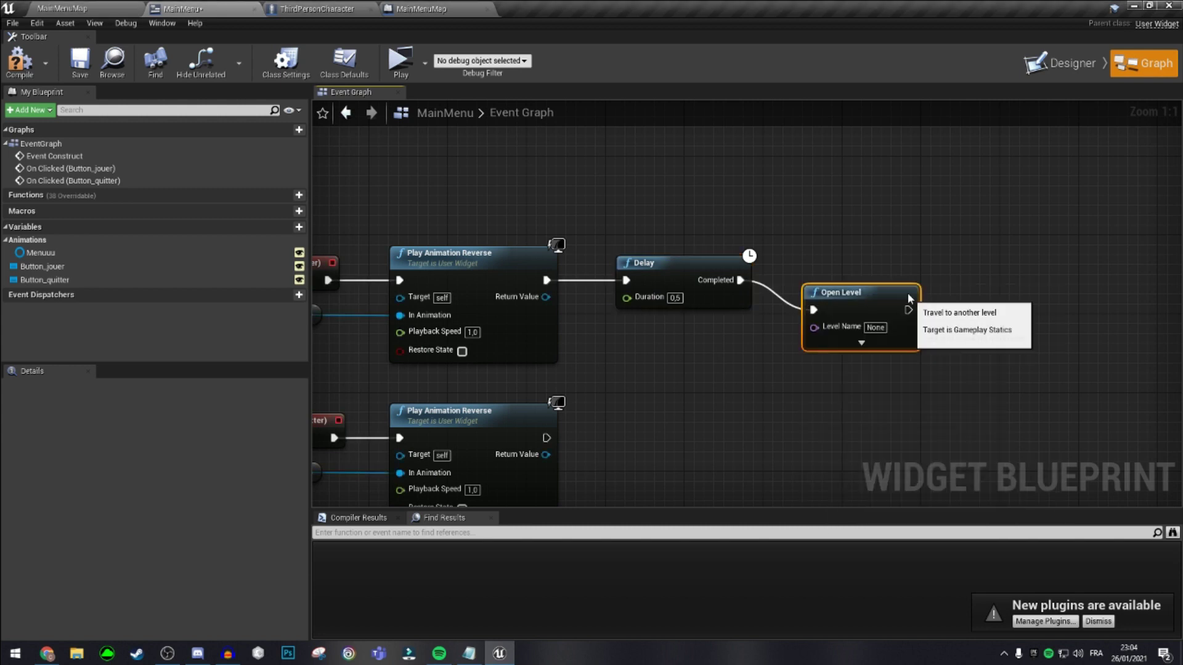
{"action": "left_click", "coordinate": [836, 375]}
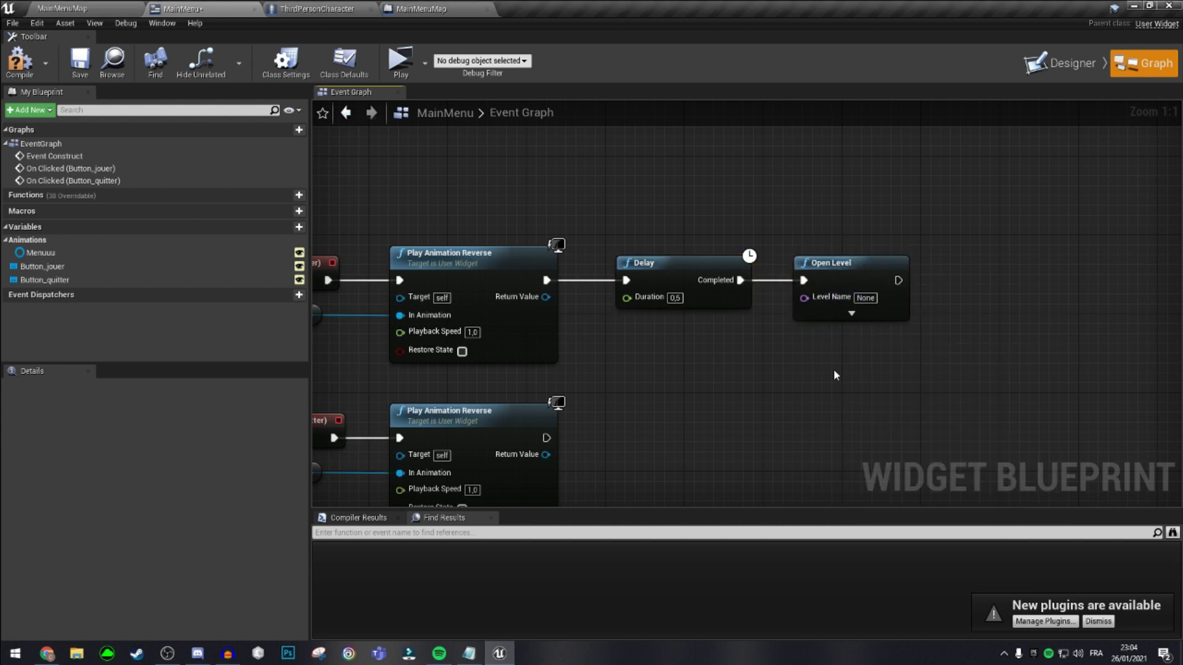
{"action": "left_click", "coordinate": [98, 6]}
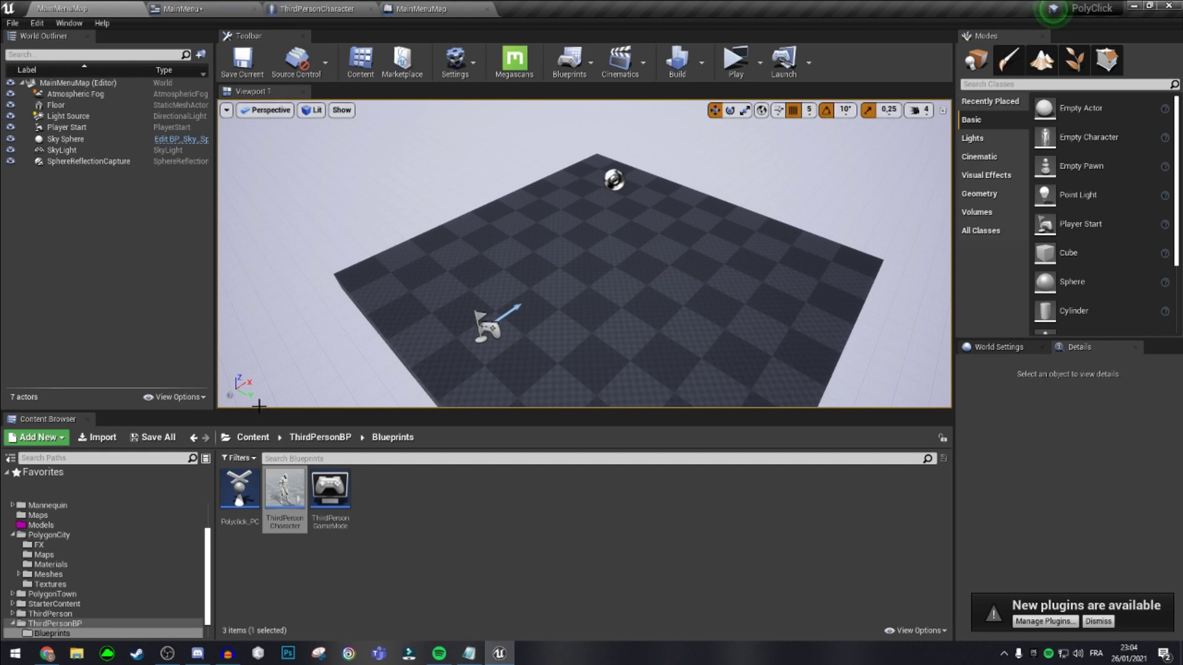
{"action": "left_click", "coordinate": [303, 433]}
{"action": "double_click", "coordinate": [331, 487]}
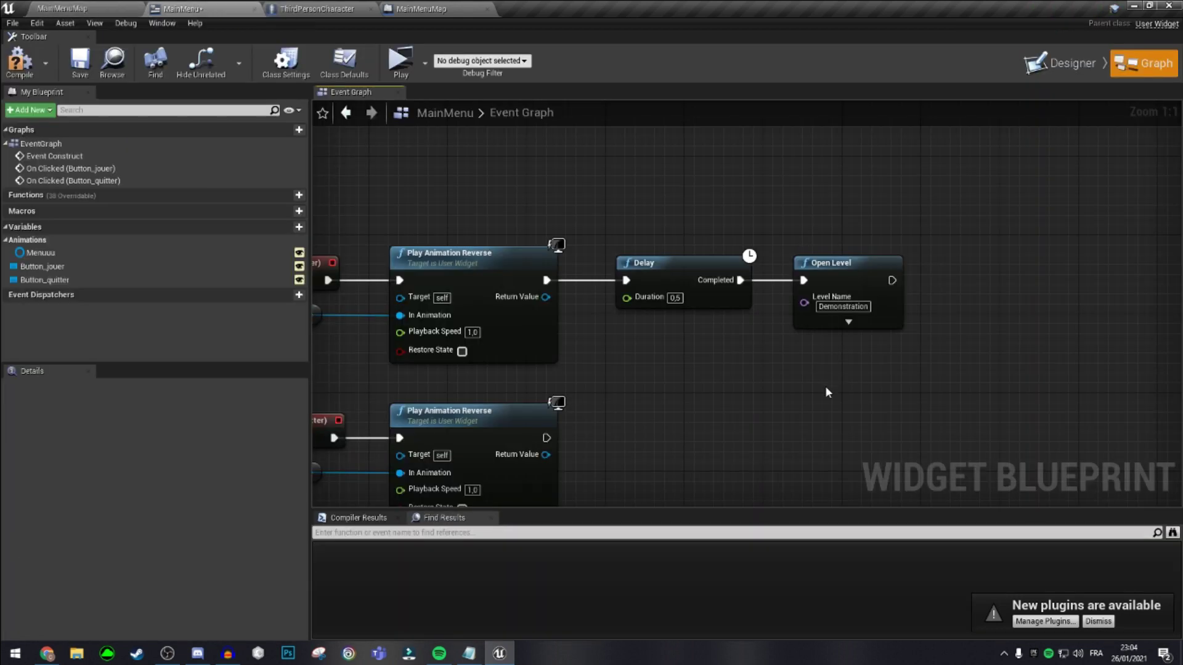
- Copy the 0,5 Delay after the Play Animation Reverse node of Button_quitter and follow it with a Quit Game node
{"action": "key", "text": "ctrl+v"}
{"action": "left_click_drag", "start_coordinate": [744, 416], "coordinate": [646, 417]}
{"action": "left_click_drag", "start_coordinate": [792, 406], "coordinate": [893, 426]}
{"action": "type", "text": "quit"}
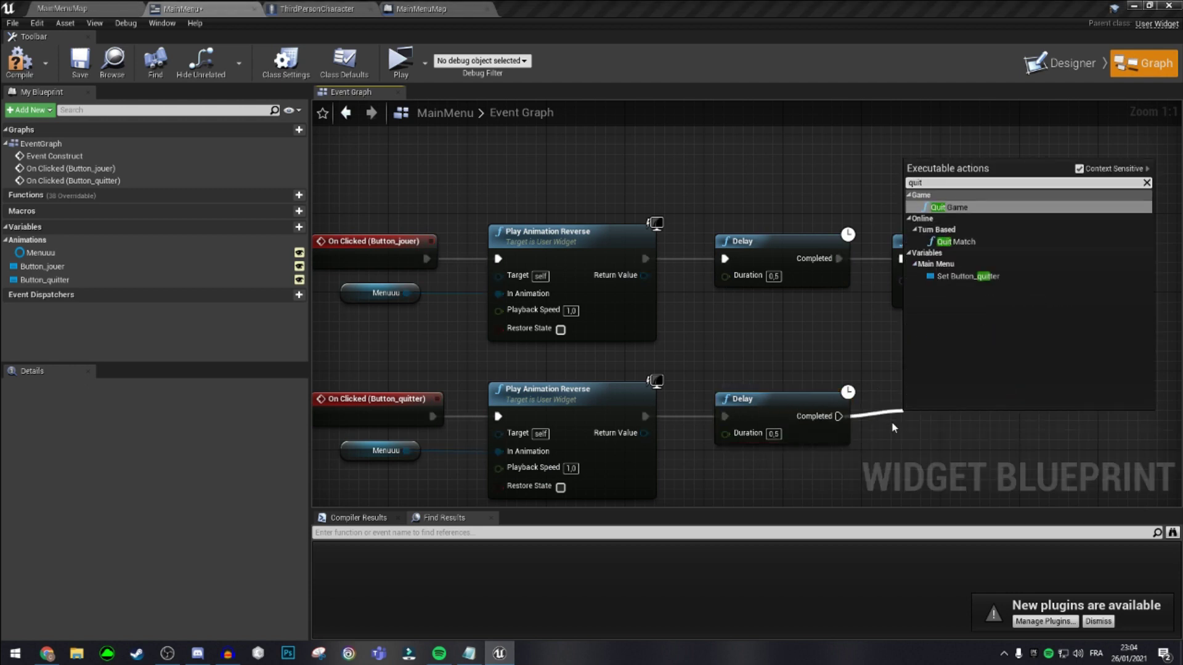
{"action": "key", "text": "Return"}
{"action": "key", "text": "Home"}
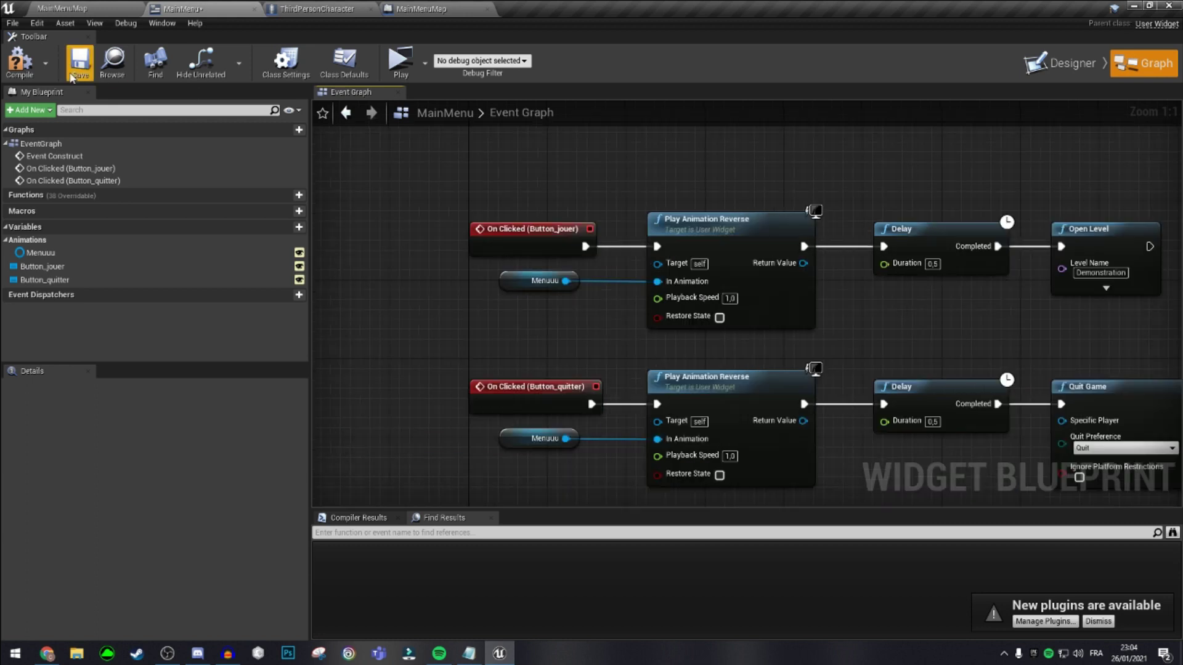
- Compile and save the MainMenu widget, and try the menu in the game preview
{"action": "left_click", "coordinate": [20, 61]}
{"action": "left_click", "coordinate": [80, 59]}
{"action": "left_click", "coordinate": [400, 60]}
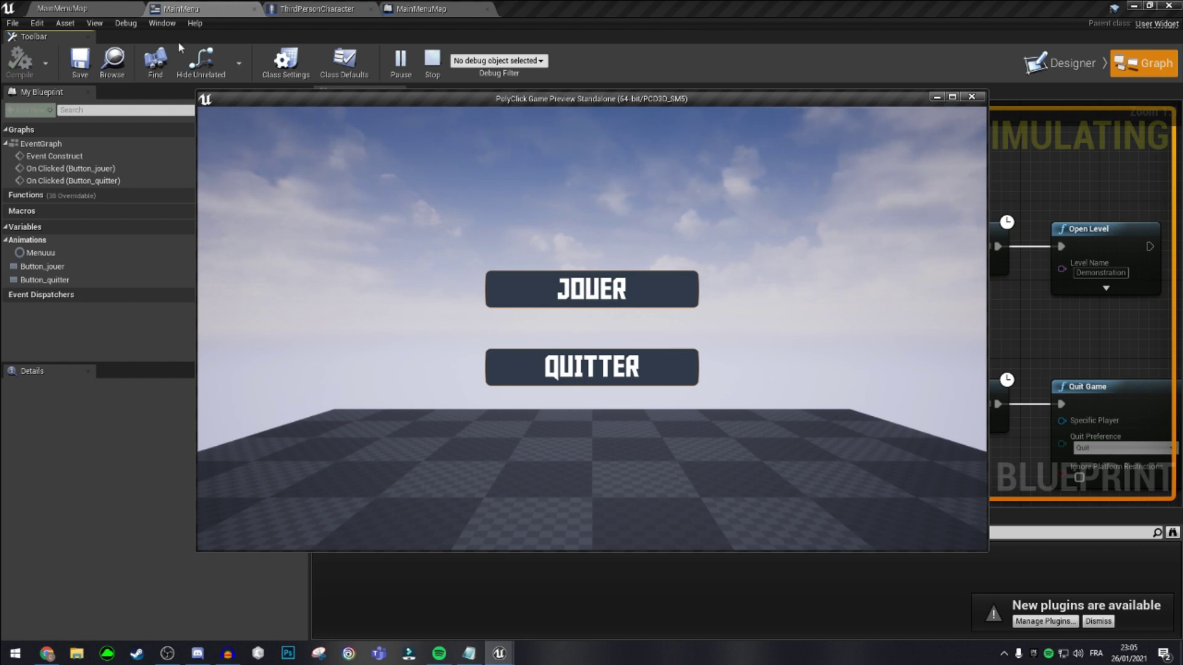
{"action": "left_click", "coordinate": [619, 302]}
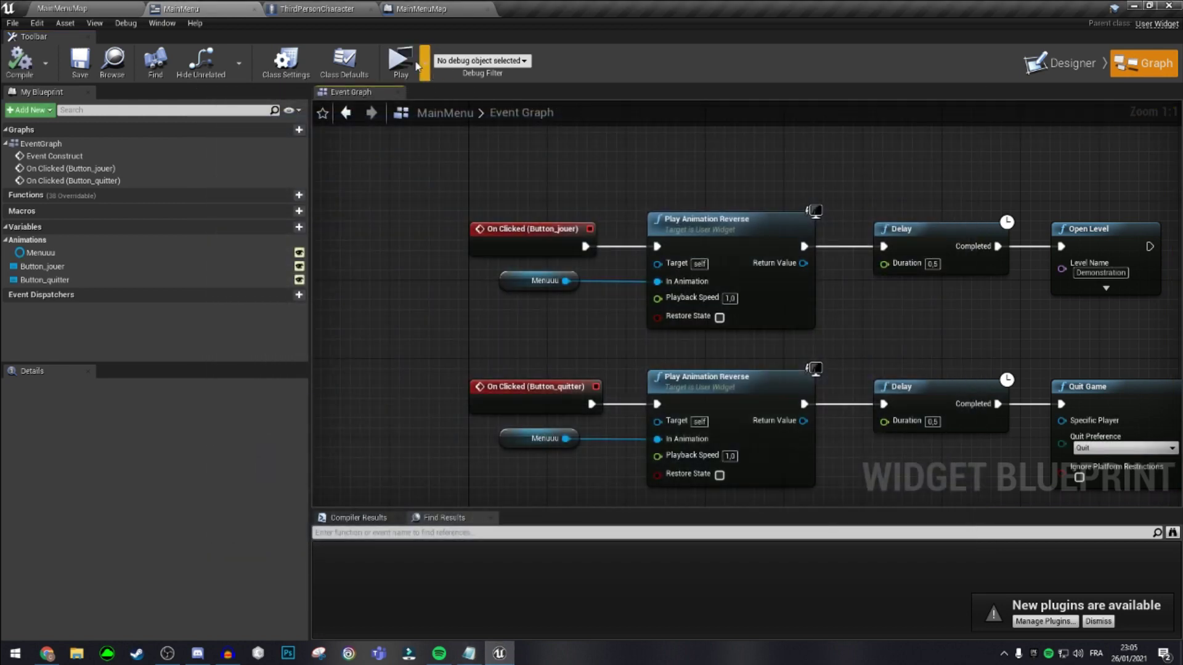
- Run the preview again in a maximized window, test that JOUER loads the level, and exit the preview
{"action": "left_click", "coordinate": [417, 67]}
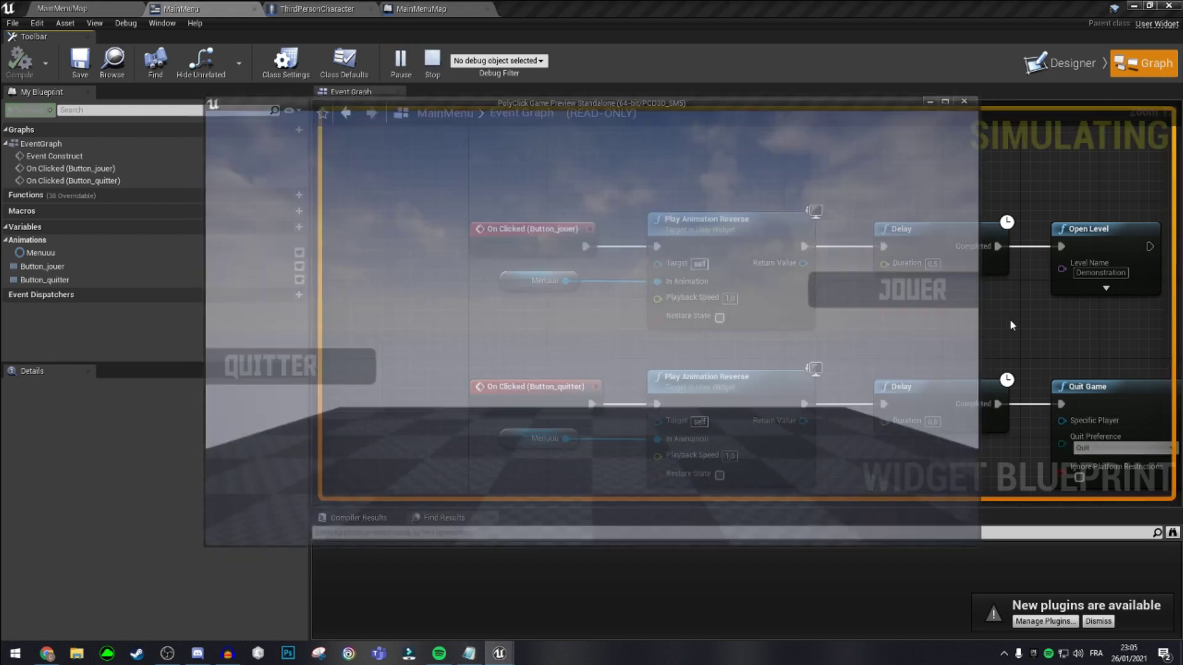
{"action": "left_click", "coordinate": [952, 97]}
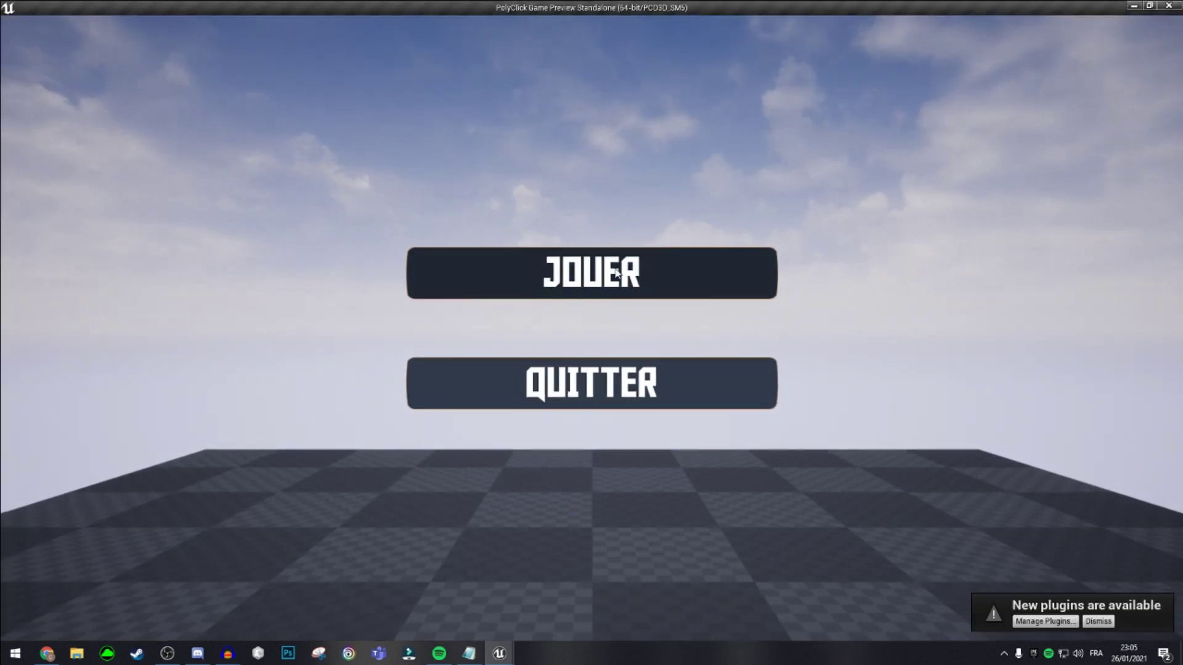
{"action": "left_click", "coordinate": [617, 273]}
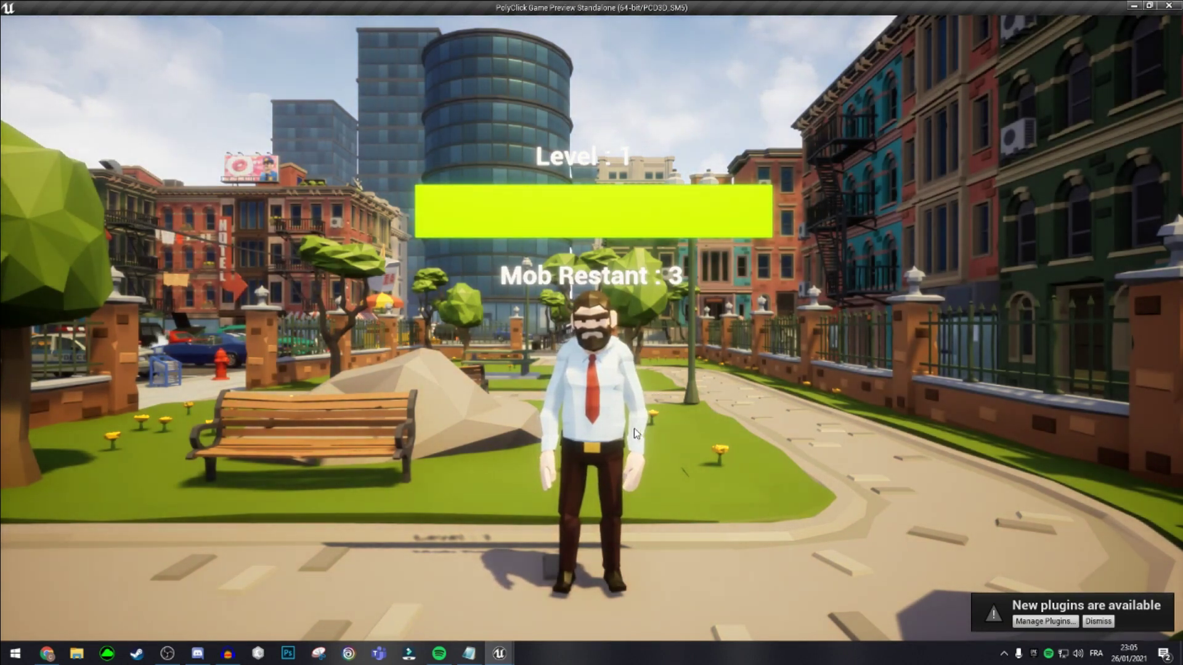
{"action": "key", "text": "Escape"}
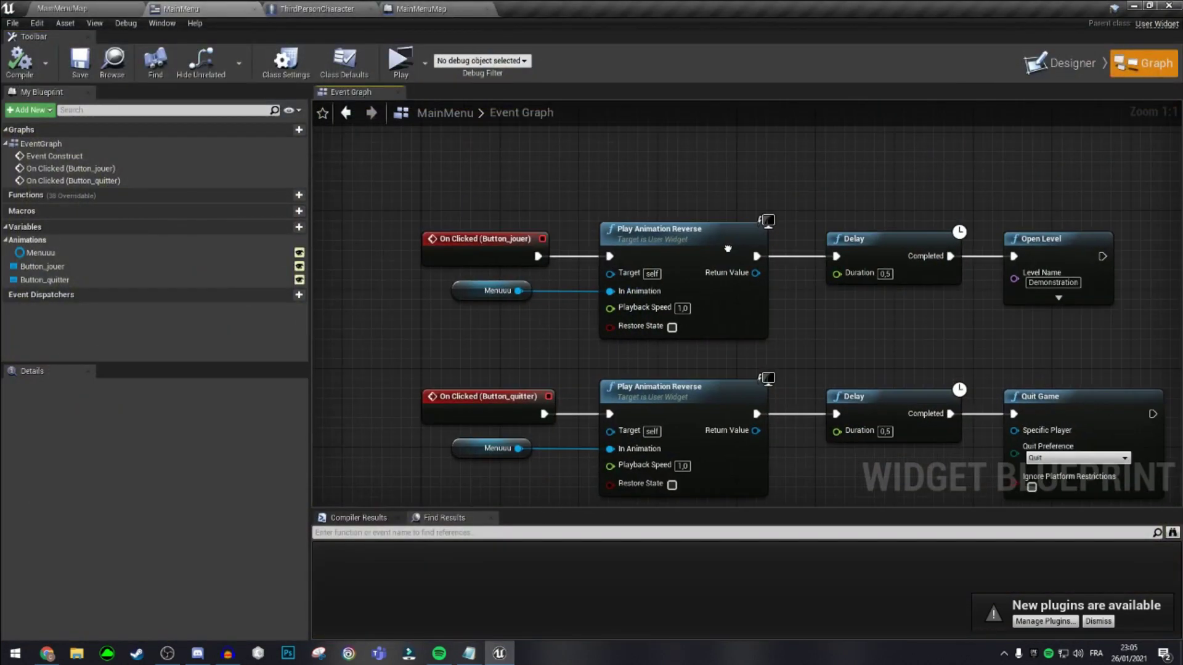
- Open the Demonstration map from PolygonCity/Maps and open its Level Blueprint
{"action": "scroll", "coordinate": [727, 248], "scroll_direction": "down", "scroll_amount": 4}
{"action": "left_click", "coordinate": [102, 8]}
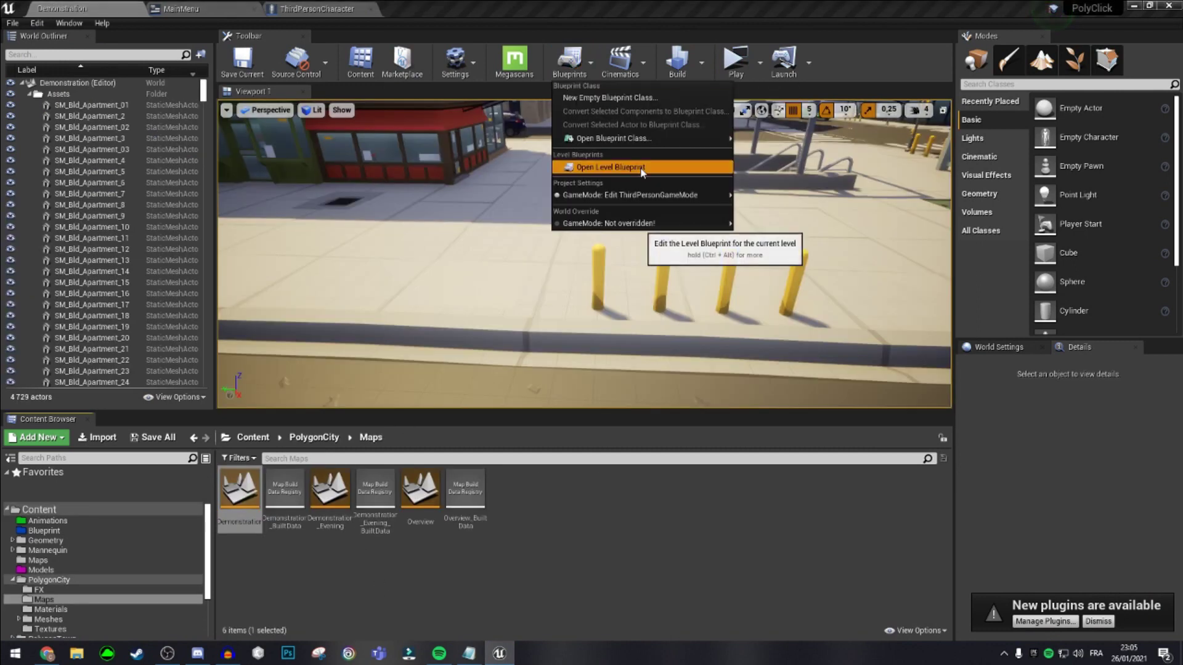
{"action": "left_click", "coordinate": [621, 165]}
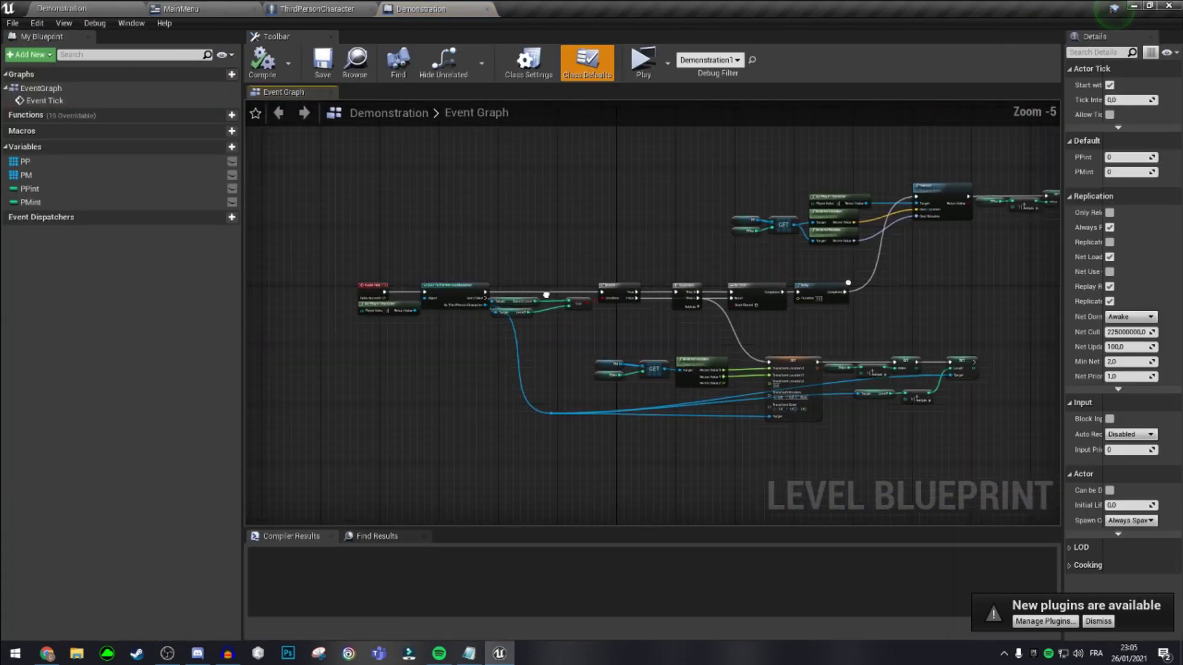
- Add an Event BeginPlay node in an empty area of the level's Event Graph
{"action": "scroll", "coordinate": [546, 295], "scroll_direction": "up", "scroll_amount": 6}
{"action": "scroll", "coordinate": [408, 415], "scroll_direction": "down", "scroll_amount": 8}
{"action": "scroll", "coordinate": [408, 416], "scroll_direction": "down", "scroll_amount": 2}
{"action": "scroll", "coordinate": [581, 351], "scroll_direction": "up", "scroll_amount": 8}
{"action": "scroll", "coordinate": [478, 404], "scroll_direction": "down", "scroll_amount": 3}
{"action": "scroll", "coordinate": [578, 444], "scroll_direction": "up", "scroll_amount": 2}
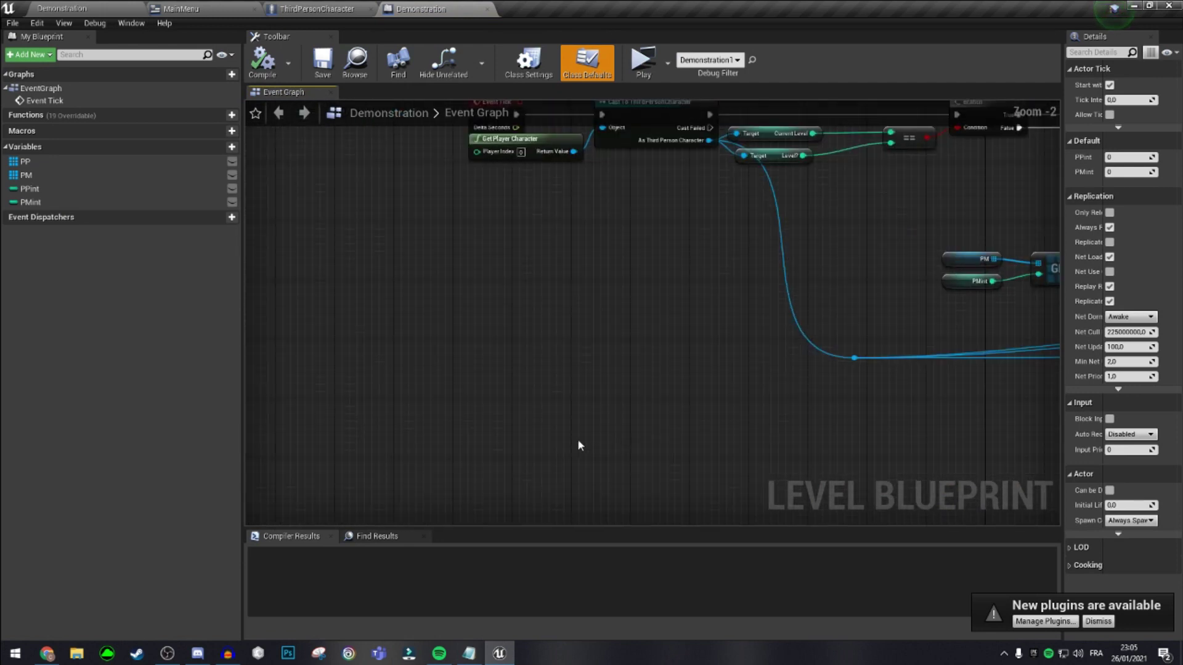
{"action": "right_click", "coordinate": [545, 408]}
{"action": "type", "text": "begin"}
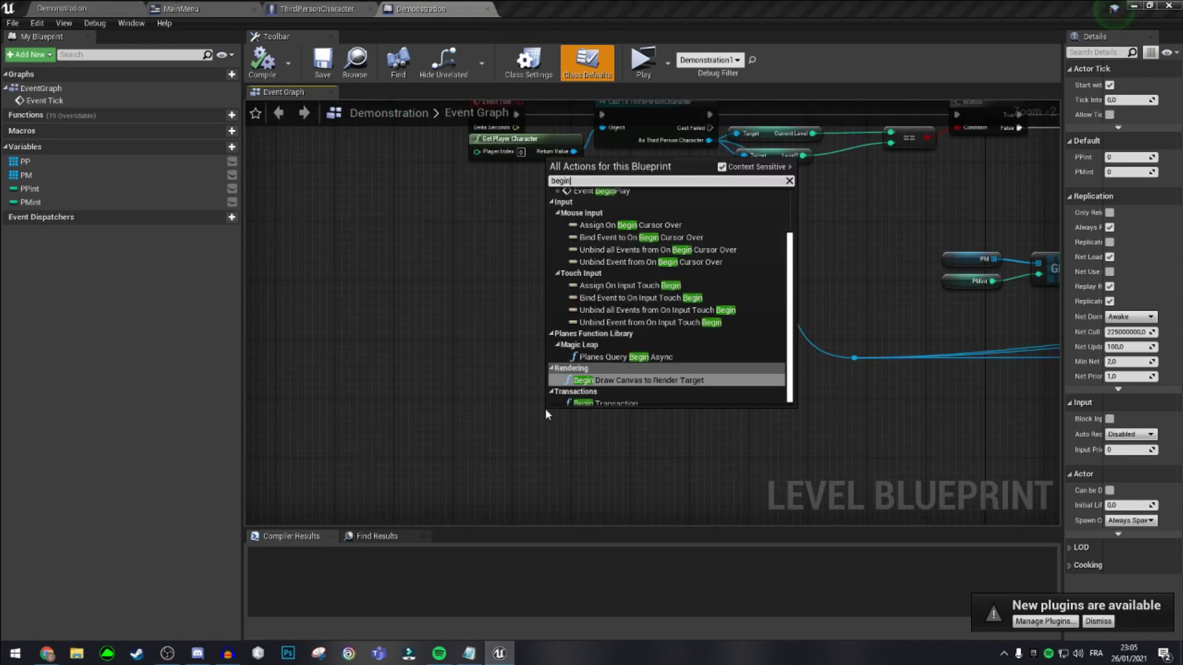
{"action": "type", "text": "p"}
{"action": "key", "text": "Return"}
{"action": "scroll", "coordinate": [545, 408], "scroll_direction": "up", "scroll_amount": 2}
{"action": "left_click", "coordinate": [525, 398]}
- Make Event BeginPlay run a Create Widget node with MainWidget as its Class
{"action": "left_click_drag", "start_coordinate": [529, 383], "coordinate": [601, 393]}
{"action": "type", "text": "create"}
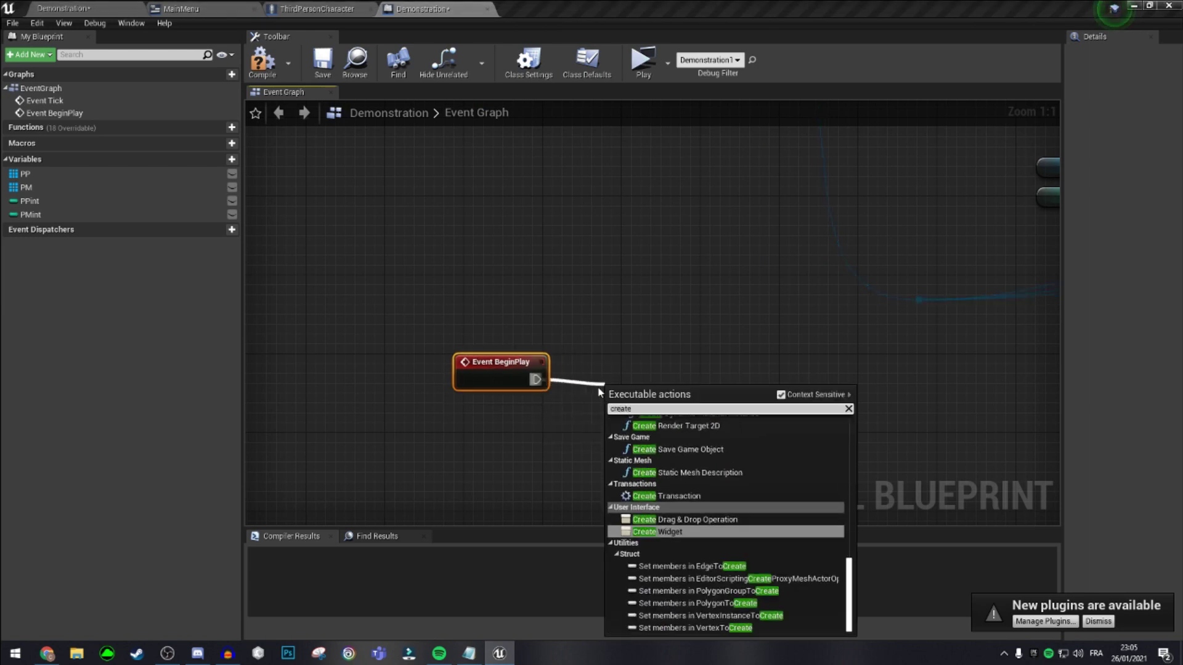
{"action": "key", "text": "Return"}
{"action": "left_click", "coordinate": [667, 396]}
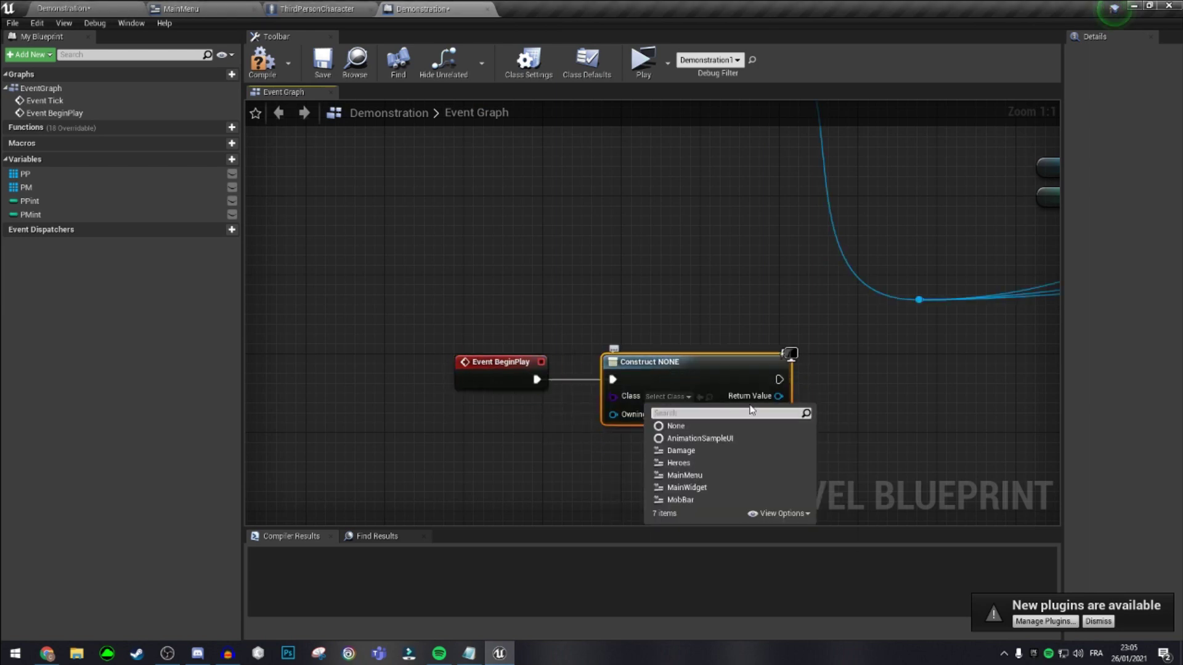
{"action": "left_click", "coordinate": [709, 487]}
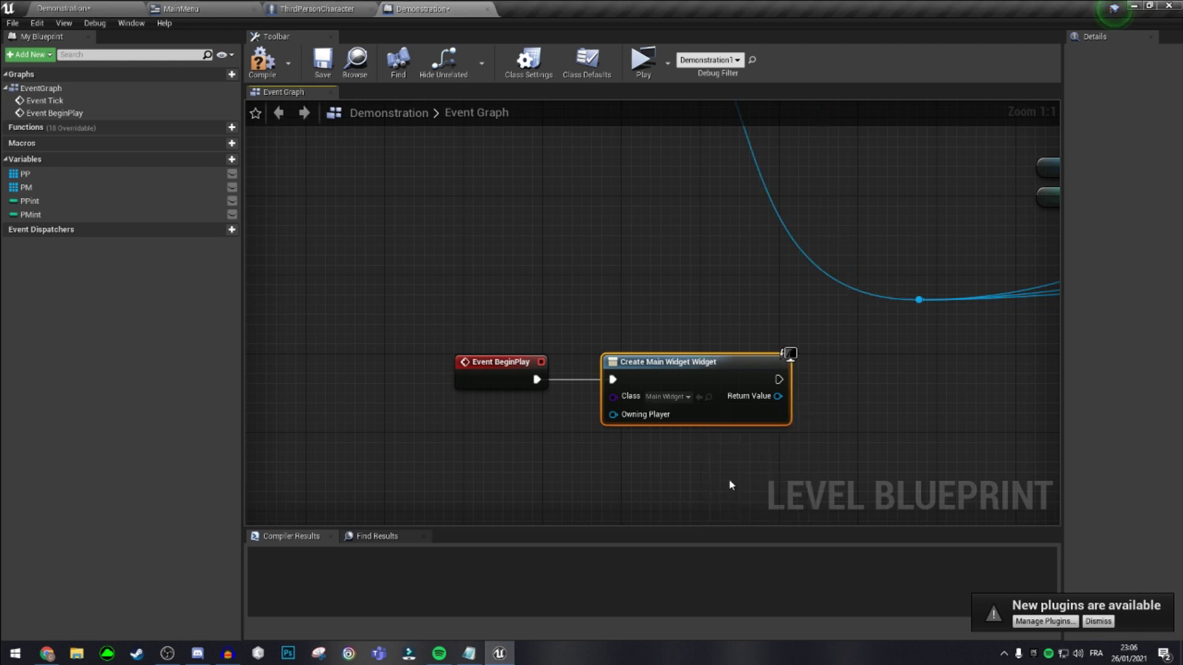
- Add an Add to Viewport node for the created MainWidget and align it with the Create Widget node
{"action": "right_click_drag", "start_coordinate": [731, 483], "coordinate": [599, 489]}
{"action": "left_click_drag", "start_coordinate": [647, 403], "coordinate": [711, 419]}
{"action": "type", "text": "add t"}
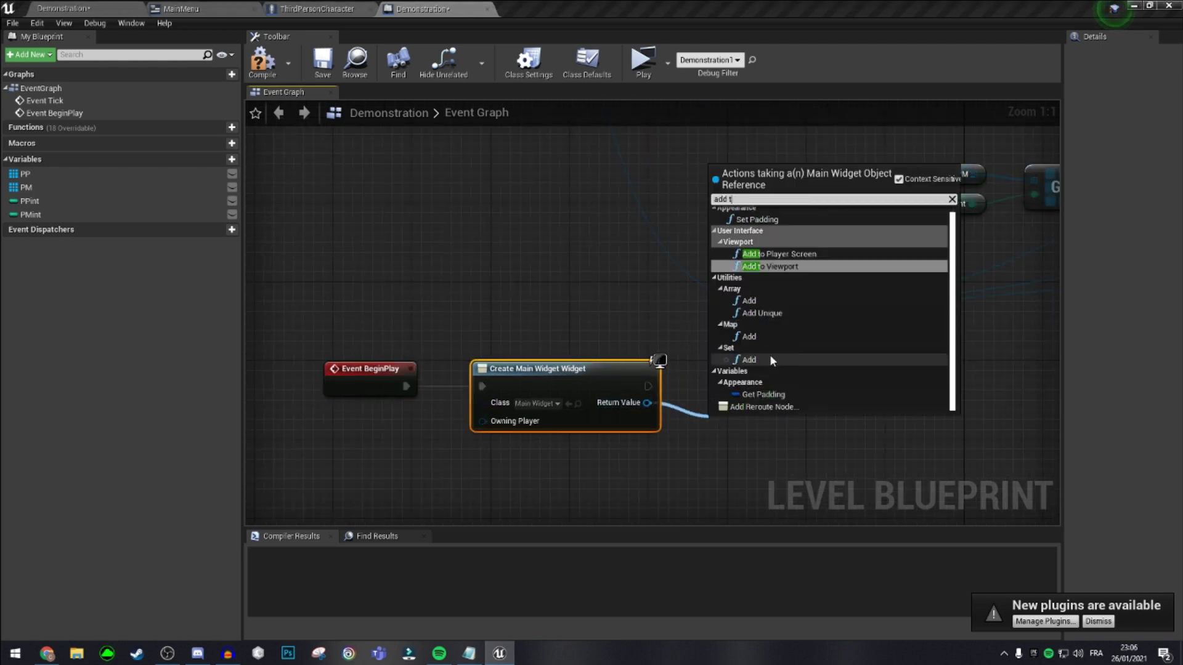
{"action": "left_click", "coordinate": [777, 267]}
{"action": "left_click_drag", "start_coordinate": [755, 429], "coordinate": [735, 361]}
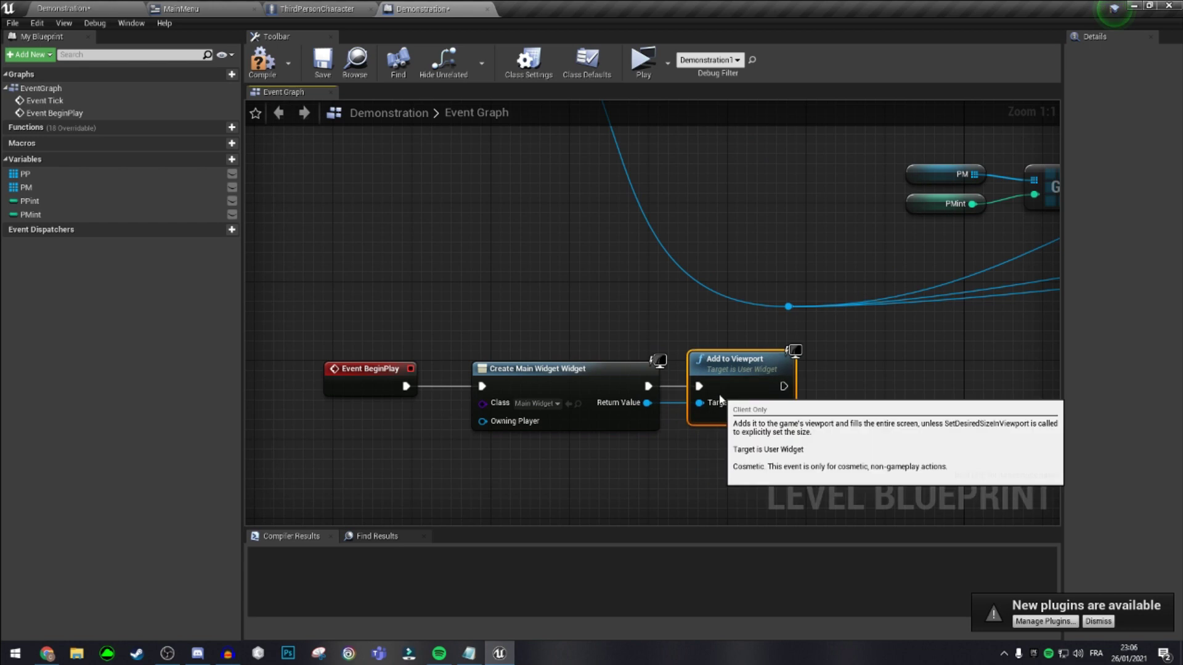